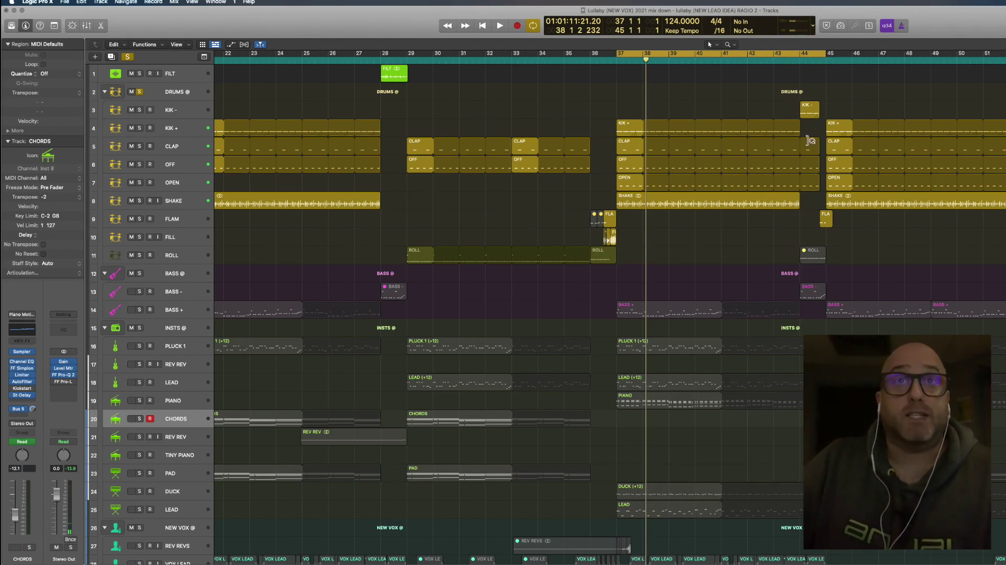
- Audition the soloed drum group, and switch the solo to only KIK - and KIK +, playing from bar 37 with KIK + selected
{"action": "key", "text": "space"}
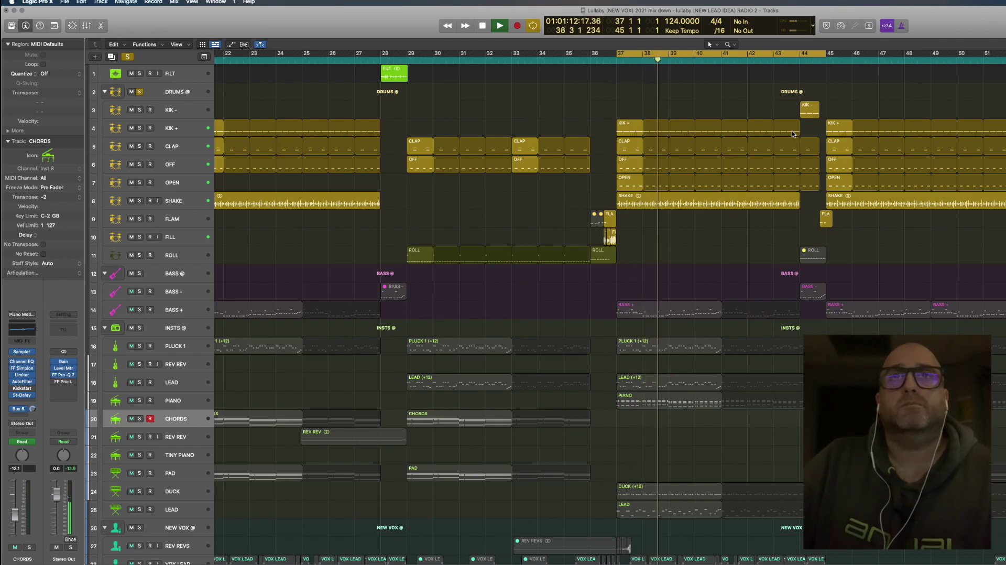
{"action": "key", "text": "space"}
{"action": "left_click", "coordinate": [140, 110]}
{"action": "left_click", "coordinate": [139, 92]}
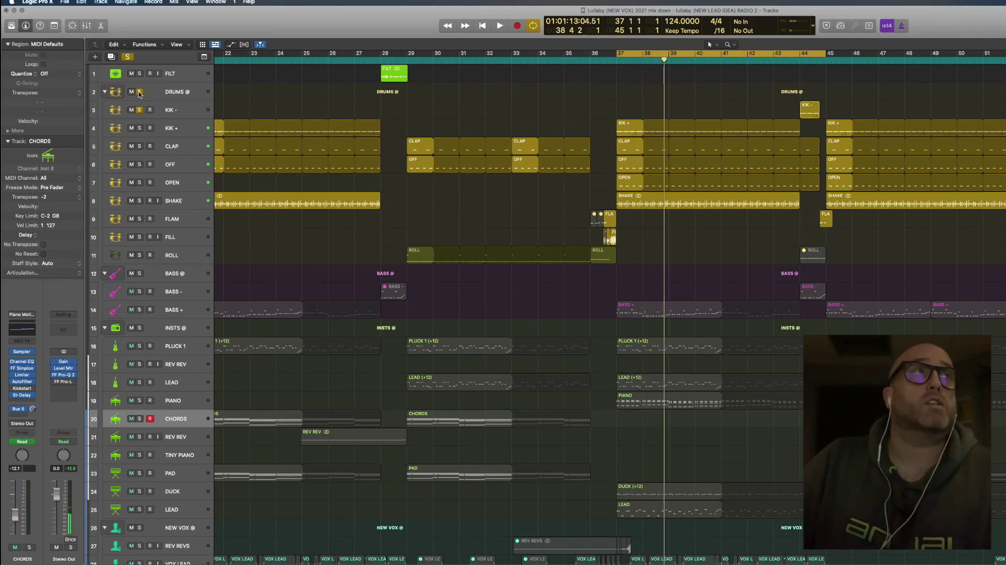
{"action": "left_click", "coordinate": [139, 128]}
{"action": "double_click", "coordinate": [632, 58]}
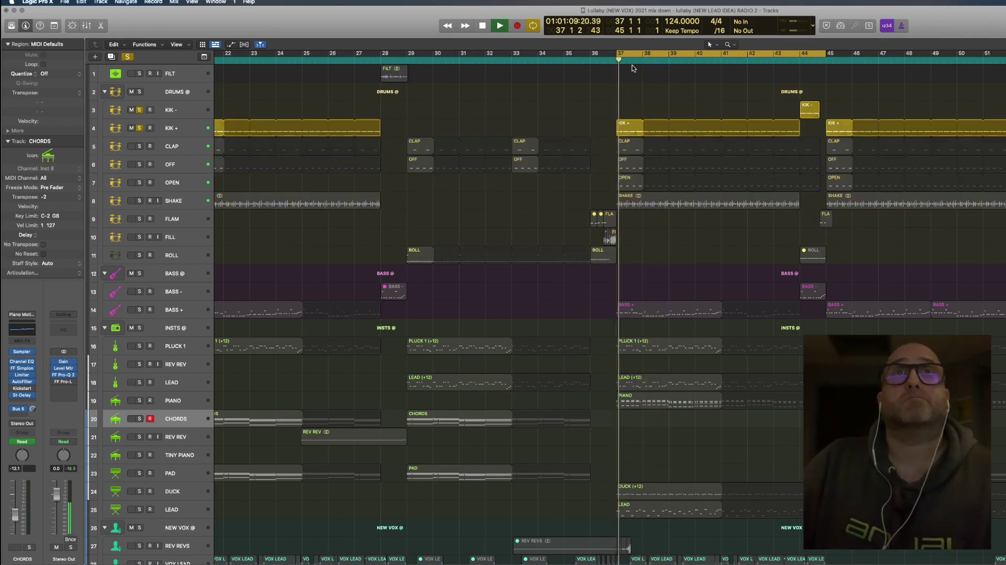
{"action": "left_click", "coordinate": [173, 131]}
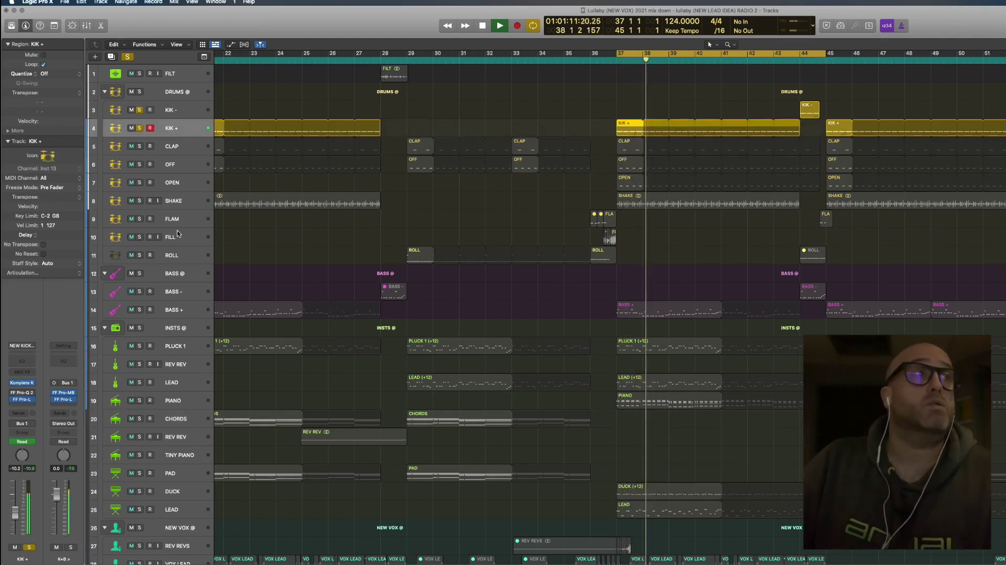
{"action": "key", "text": "space"}
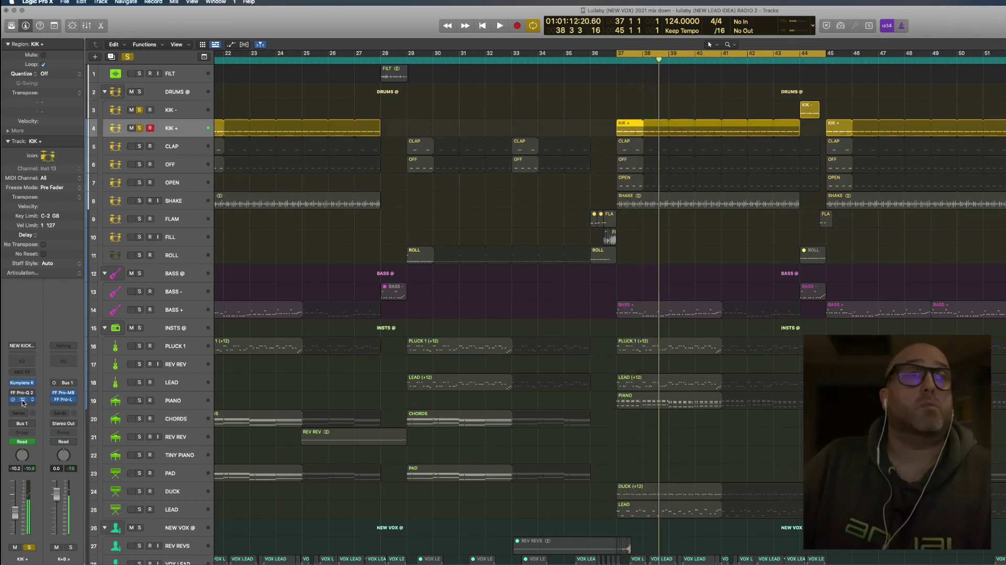
- Examine the FF Pro-L limiter on the KIK + track during playback and close it
{"action": "left_click", "coordinate": [22, 400]}
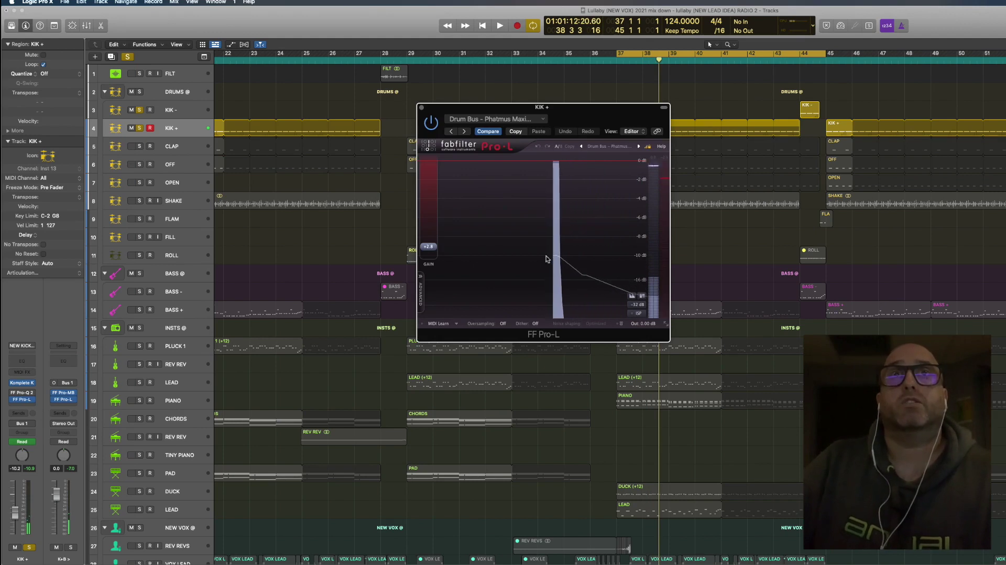
{"action": "left_click_drag", "start_coordinate": [595, 122], "coordinate": [727, 227]}
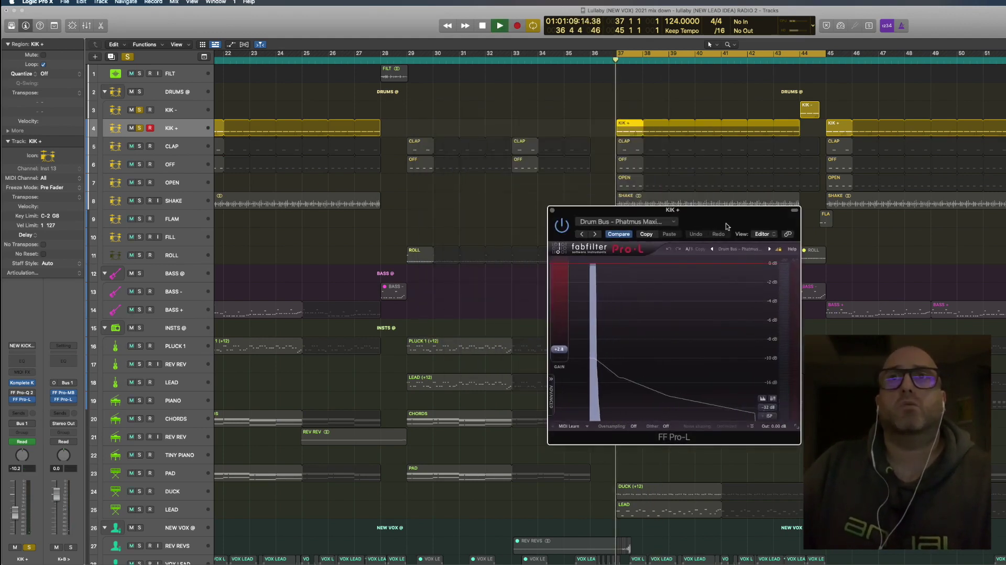
{"action": "key", "text": "space"}
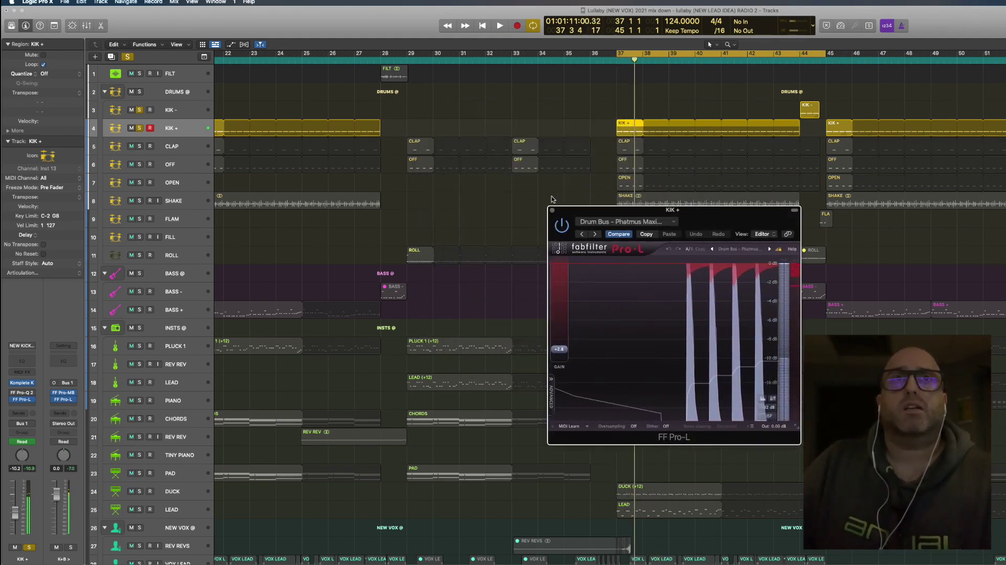
{"action": "left_click", "coordinate": [552, 209]}
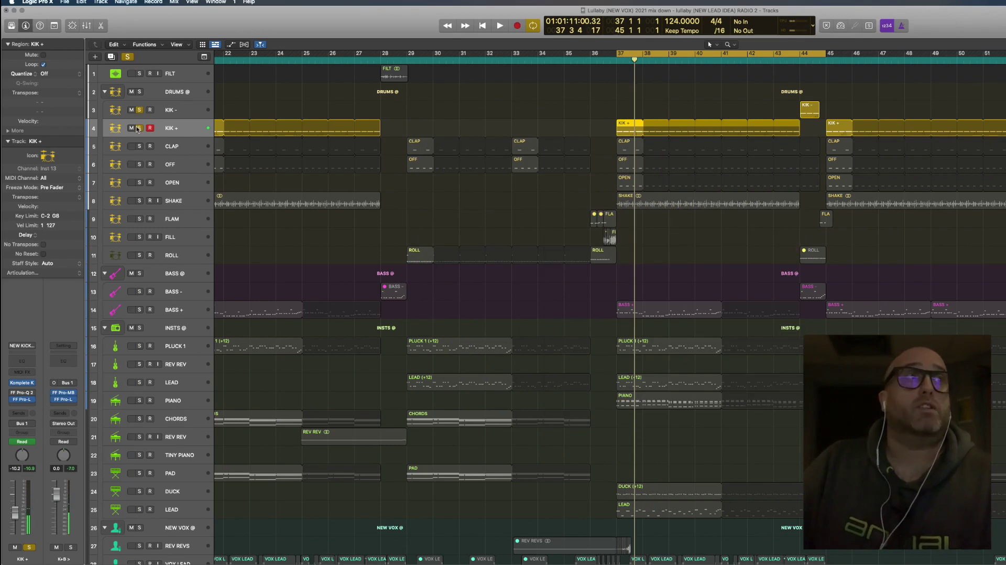
- Replace the kick solos with a solo on the CLAP track and audition it
{"action": "left_click", "coordinate": [138, 128]}
{"action": "left_click", "coordinate": [177, 150]}
{"action": "left_click", "coordinate": [140, 146]}
{"action": "key", "text": "space"}
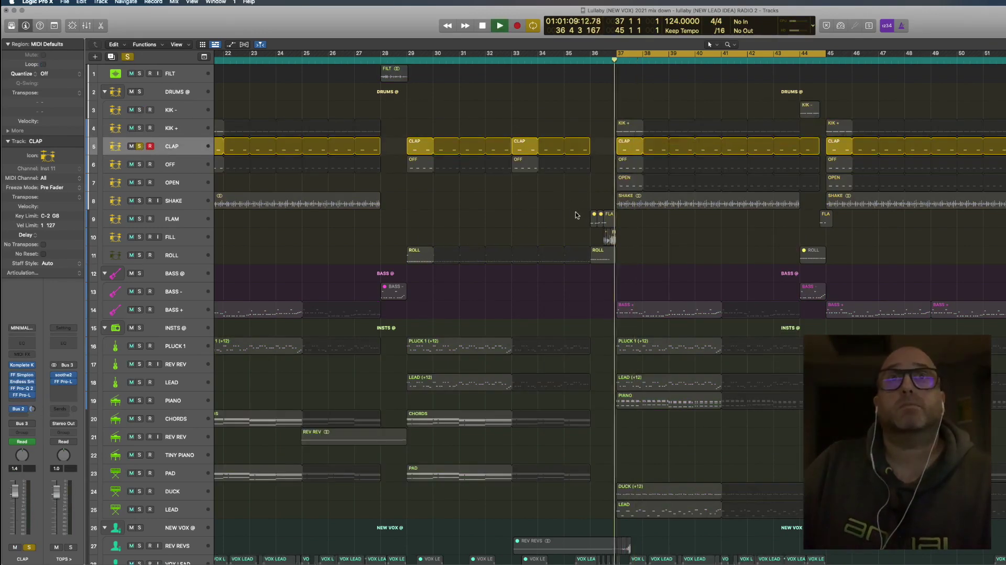
{"action": "key", "text": "space"}
- Examine the high-frequency boost in the CLAP track's FF Pro-Q 2 equalizer during playback and close the plug-in
{"action": "left_click", "coordinate": [181, 147]}
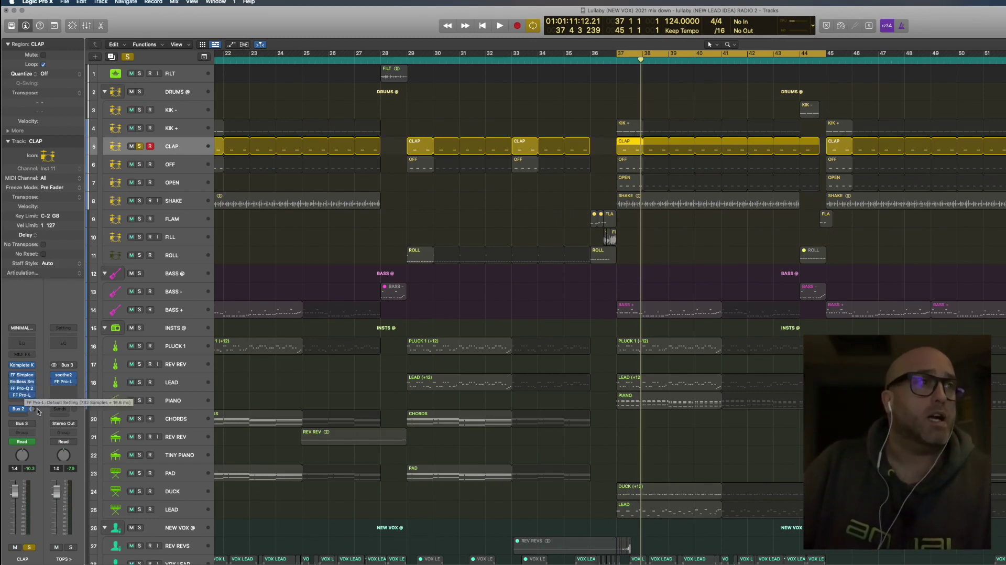
{"action": "left_click", "coordinate": [24, 389]}
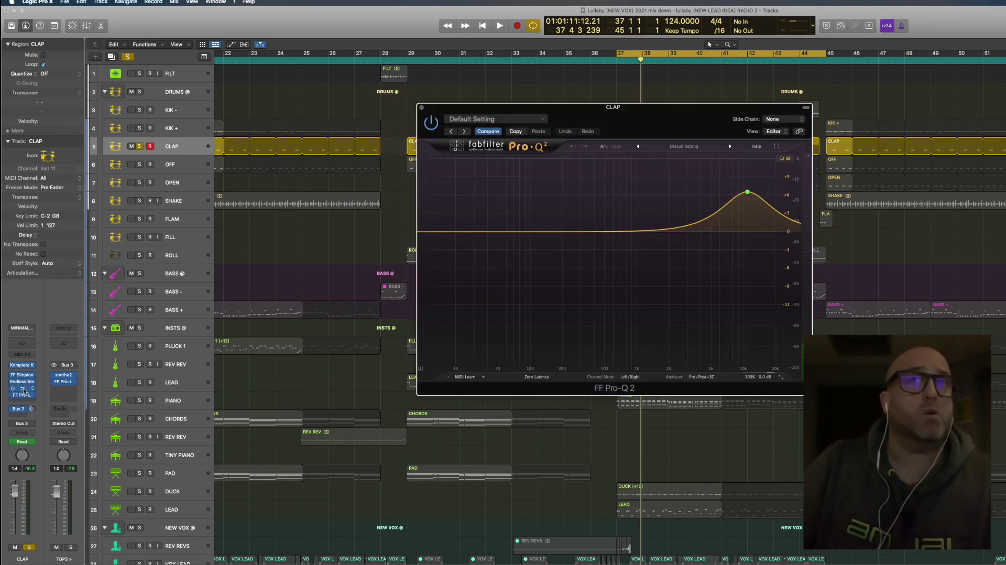
{"action": "mouse_move", "coordinate": [759, 217]}
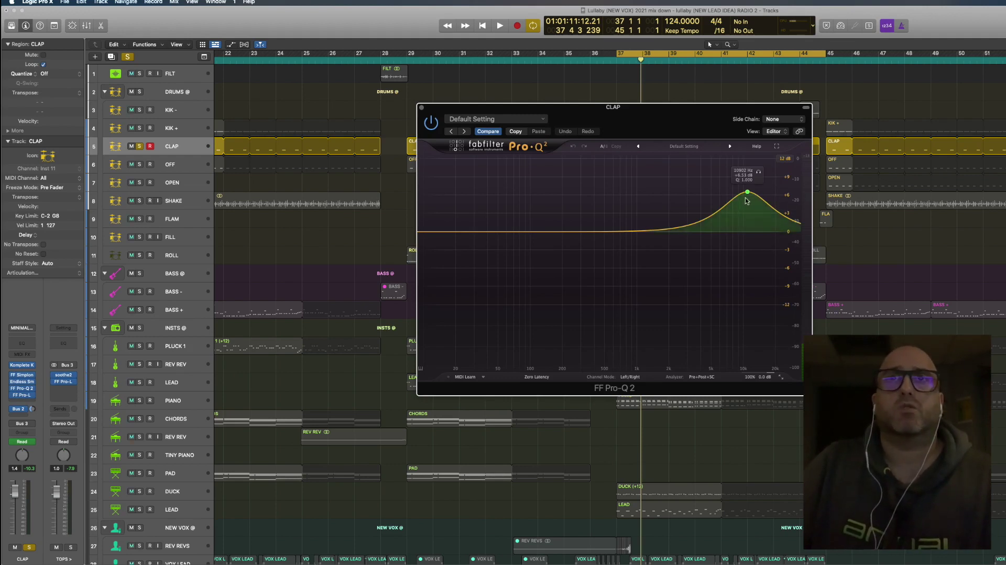
{"action": "key", "text": "space"}
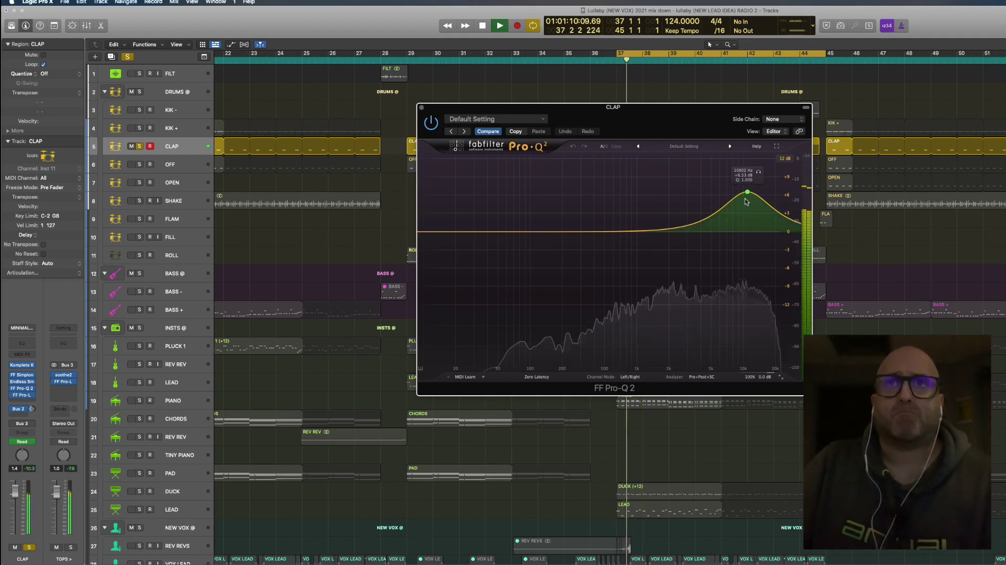
{"action": "key", "text": "space"}
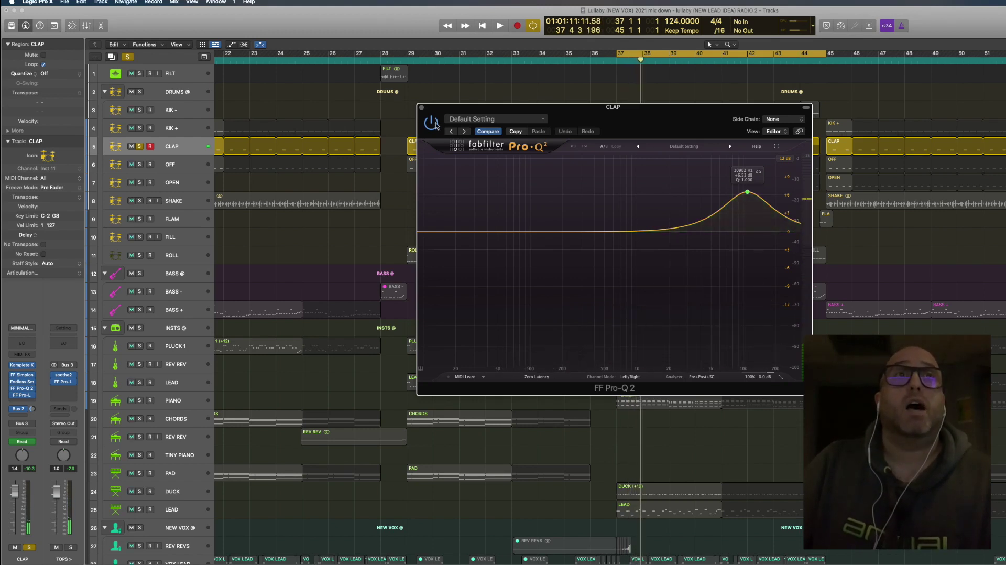
{"action": "left_click", "coordinate": [422, 108]}
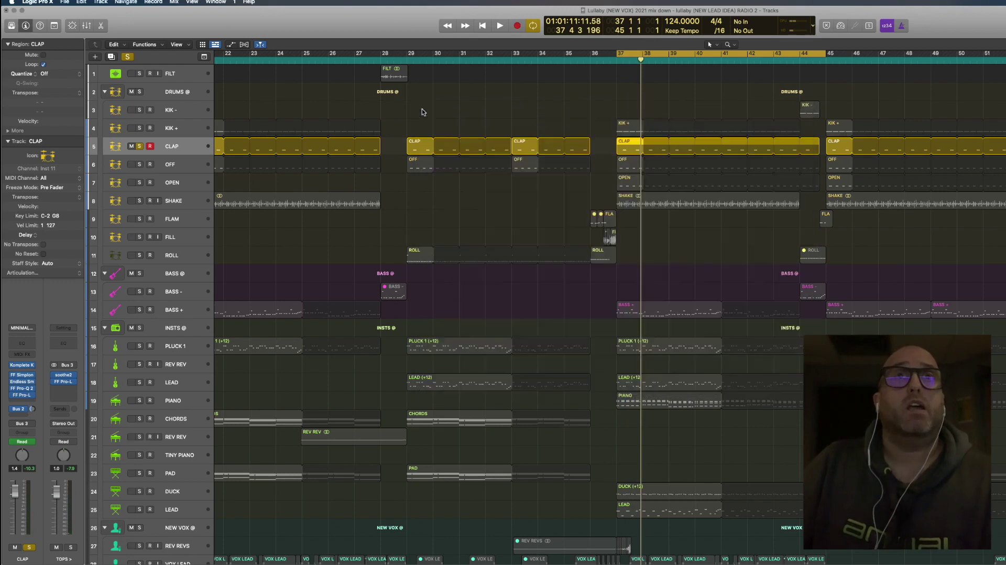
- Move the solo from CLAP to the OFF track, select that track and audition it
{"action": "left_click", "coordinate": [140, 166]}
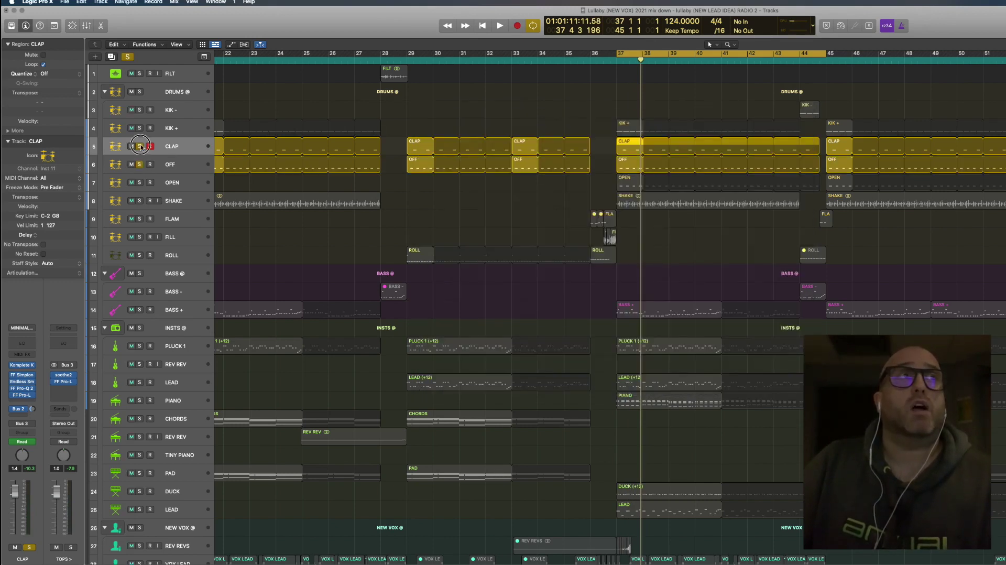
{"action": "left_click", "coordinate": [140, 147]}
{"action": "left_click", "coordinate": [186, 164]}
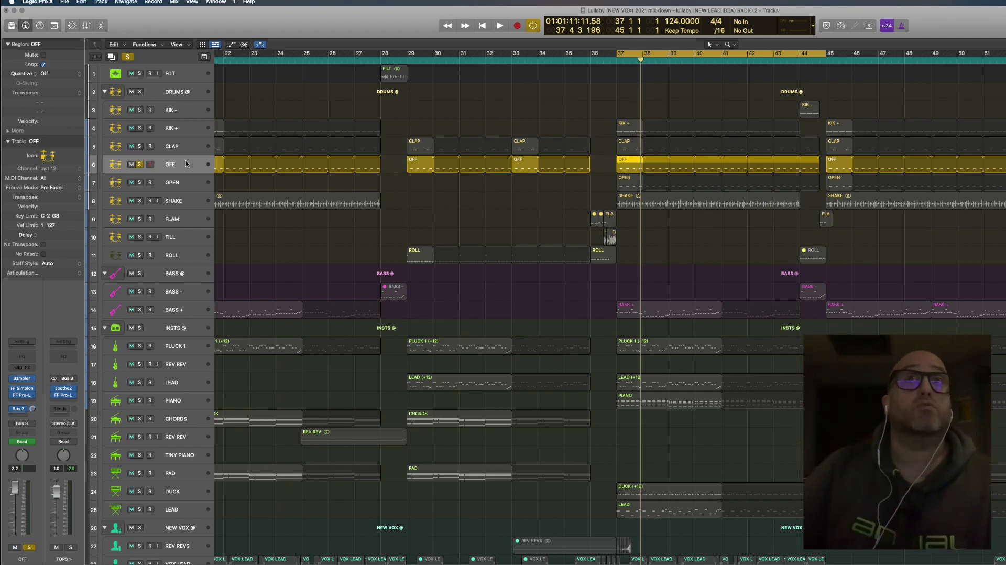
{"action": "key", "text": "space"}
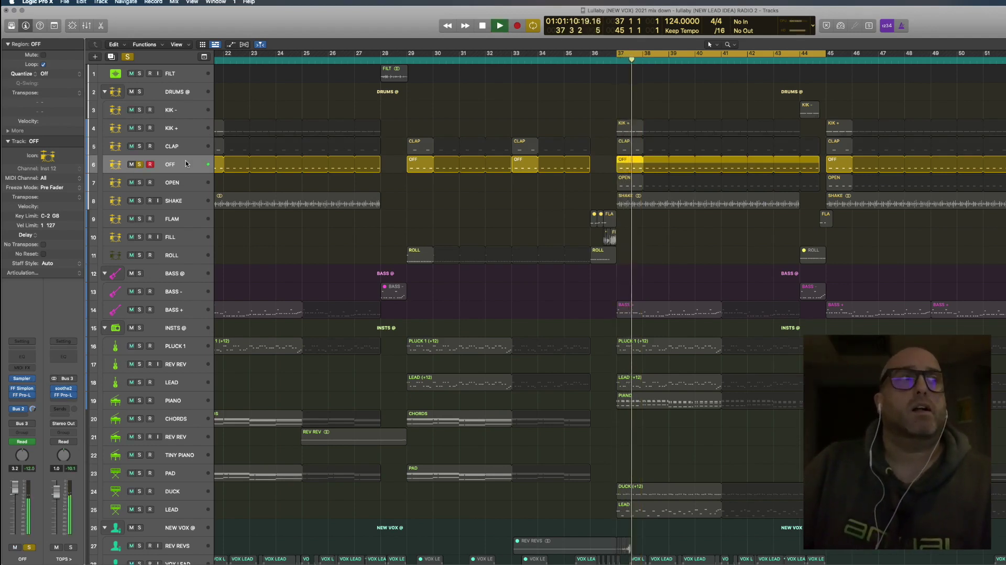
{"action": "key", "text": "space"}
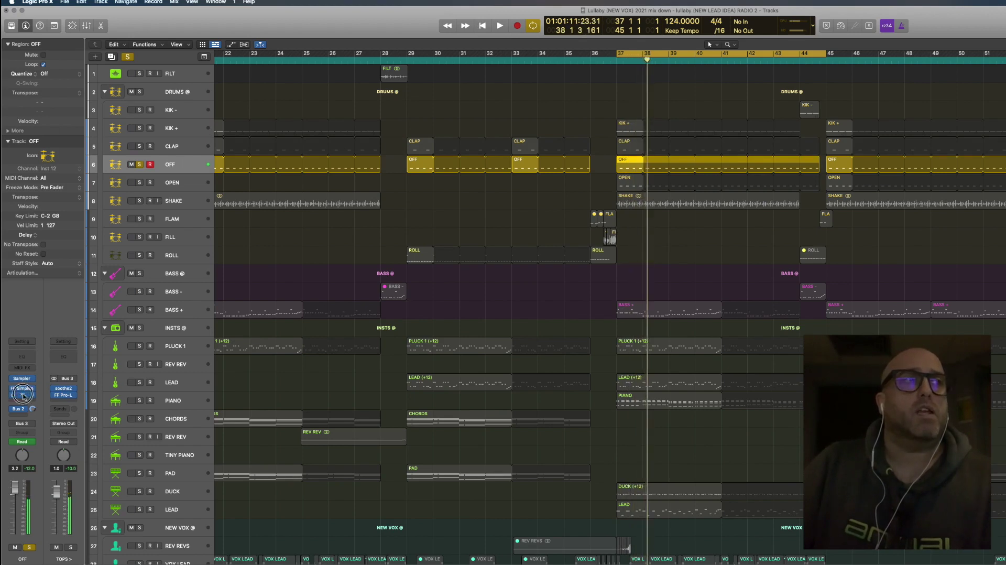
- Examine the FF Pro-L gain and level display on the OFF track during playback and close the plug-in
{"action": "left_click", "coordinate": [22, 394]}
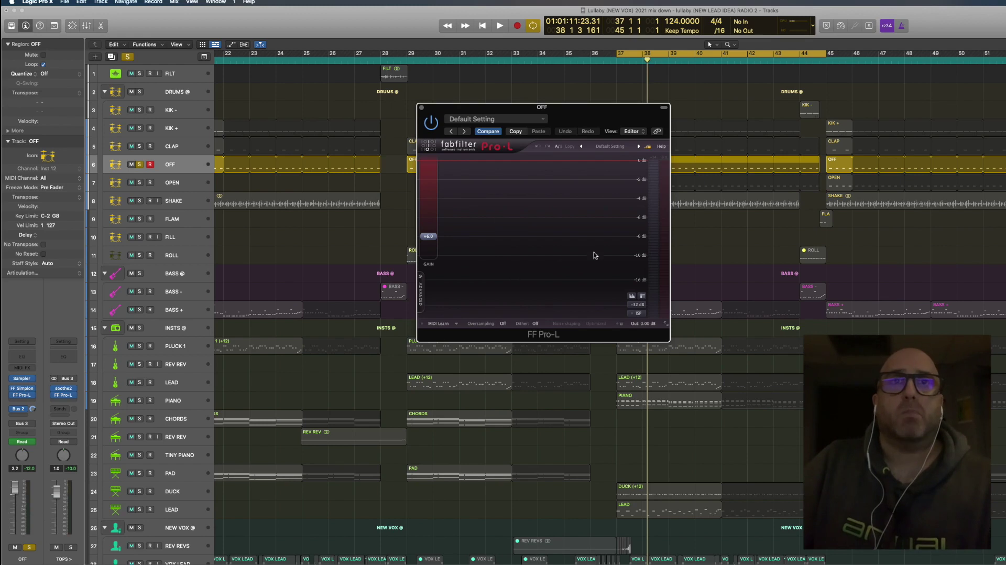
{"action": "left_click_drag", "start_coordinate": [576, 126], "coordinate": [670, 250]}
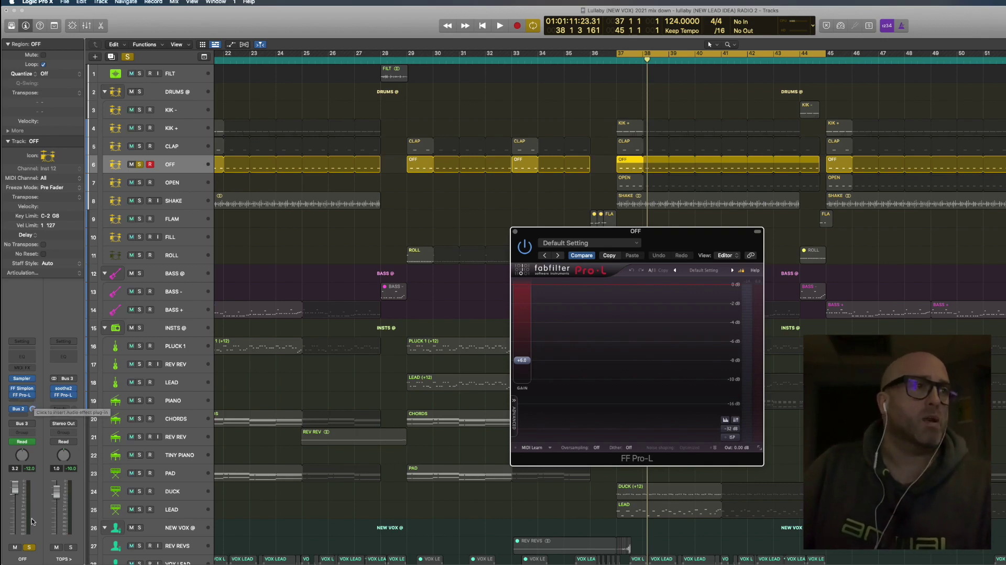
{"action": "key", "text": "space"}
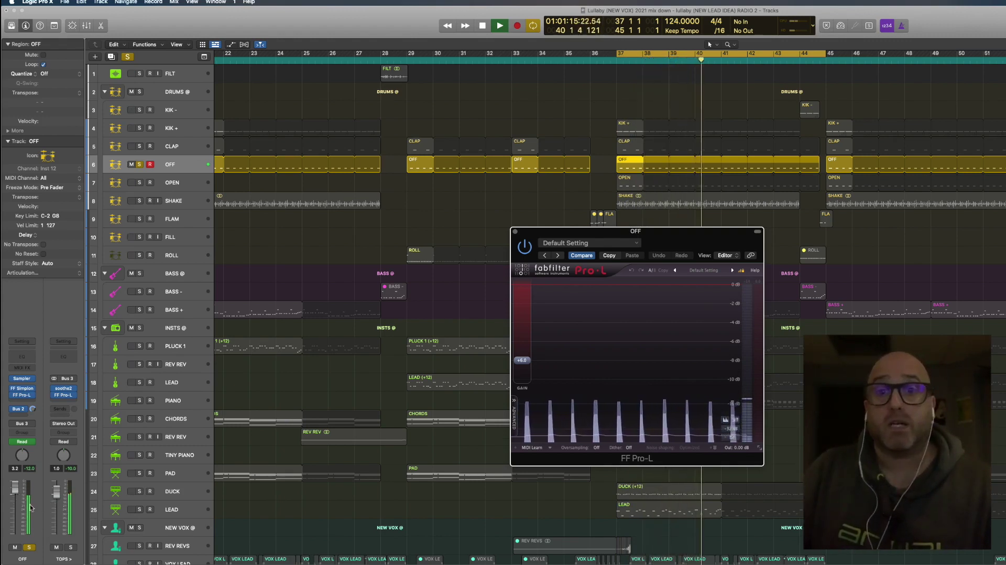
{"action": "key", "text": "space"}
{"action": "left_click", "coordinate": [516, 232]}
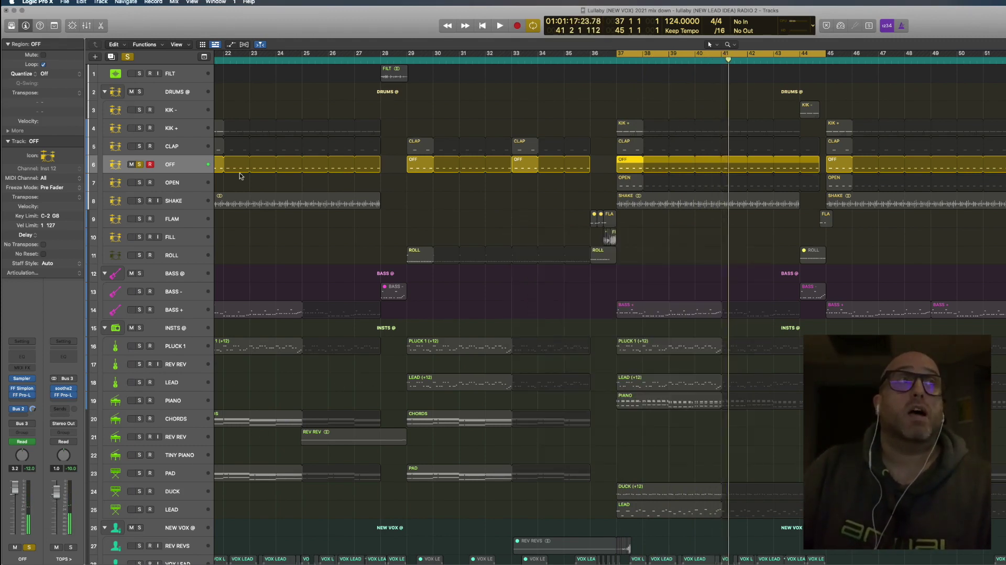
- Move the solo from OFF to the OPEN track, select that track and audition it twice
{"action": "left_click", "coordinate": [139, 182]}
{"action": "left_click", "coordinate": [140, 164]}
{"action": "key", "text": "space"}
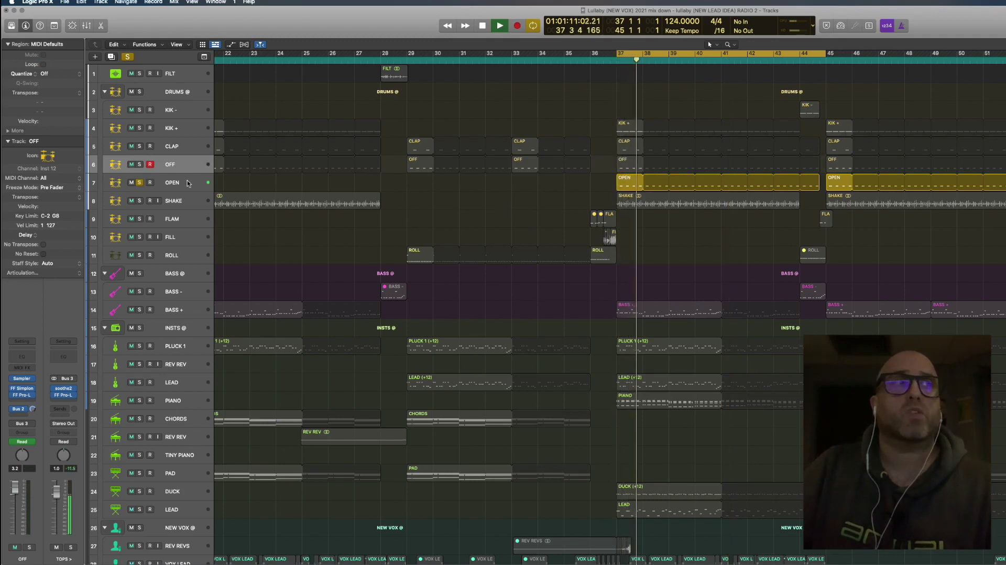
{"action": "key", "text": "Down"}
{"action": "key", "text": "space"}
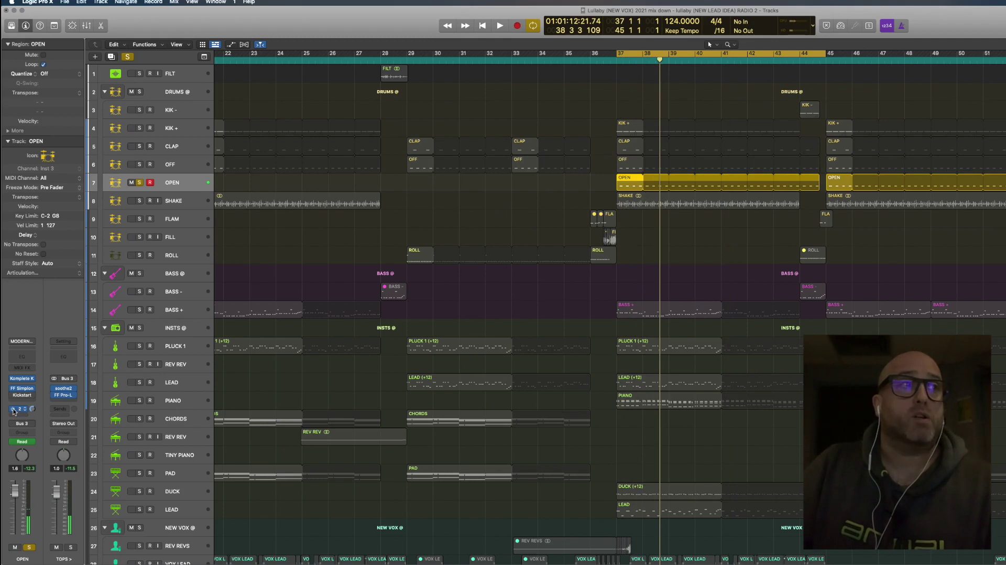
{"action": "key", "text": "space"}
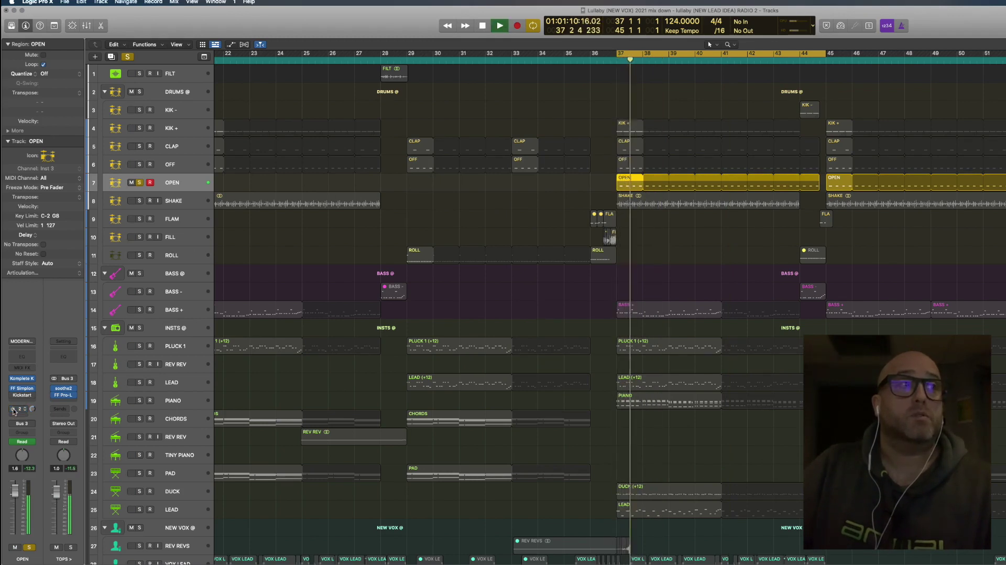
{"action": "key", "text": "space"}
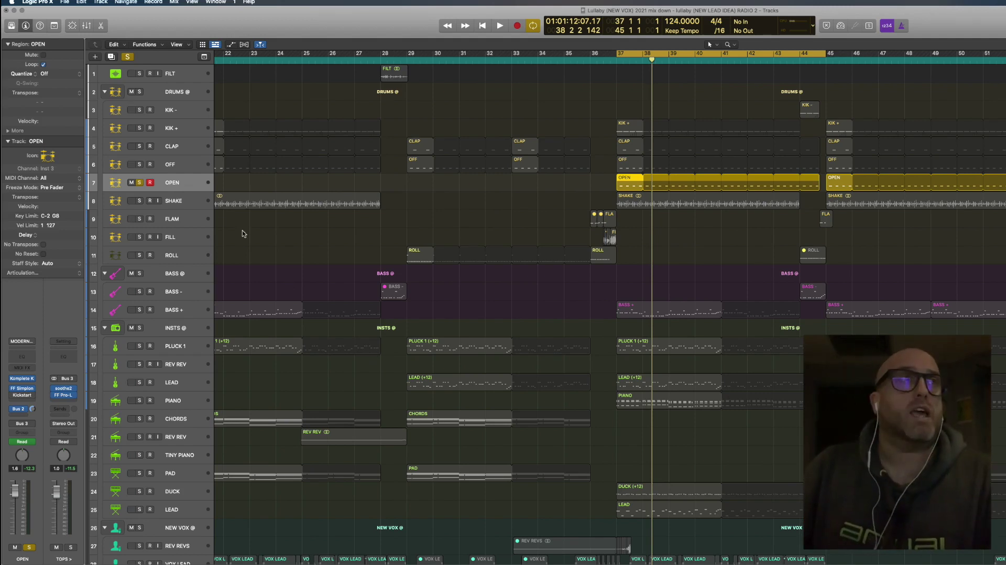
- Return the solo from OPEN to the OFF track, select OFF and audition it for comparison
{"action": "left_click", "coordinate": [139, 165]}
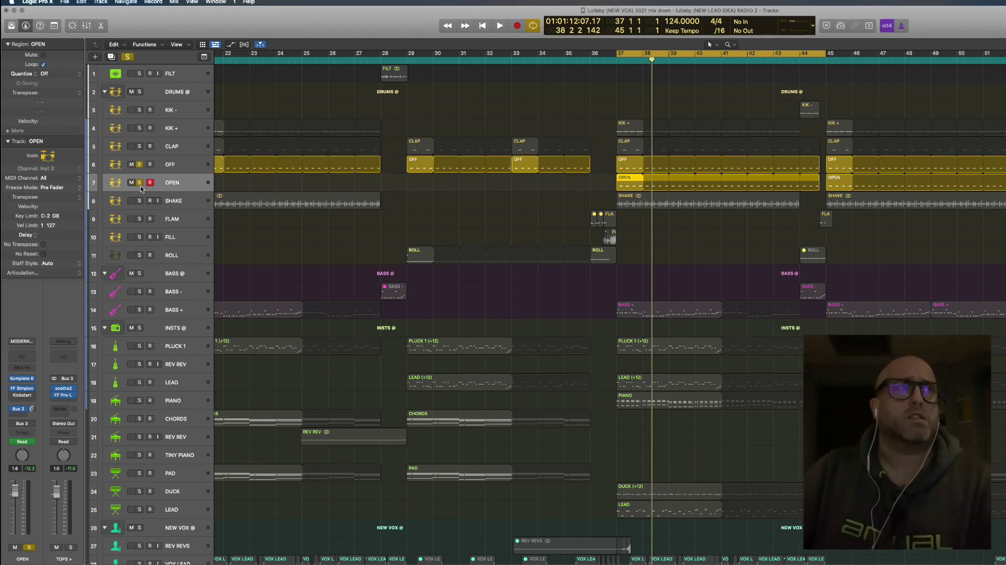
{"action": "left_click", "coordinate": [139, 184]}
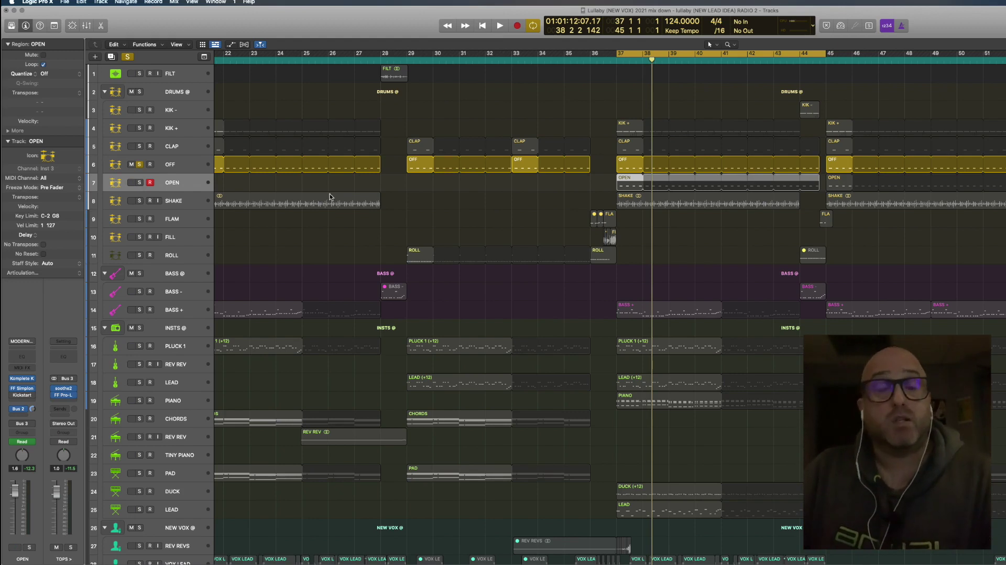
{"action": "left_click", "coordinate": [184, 169]}
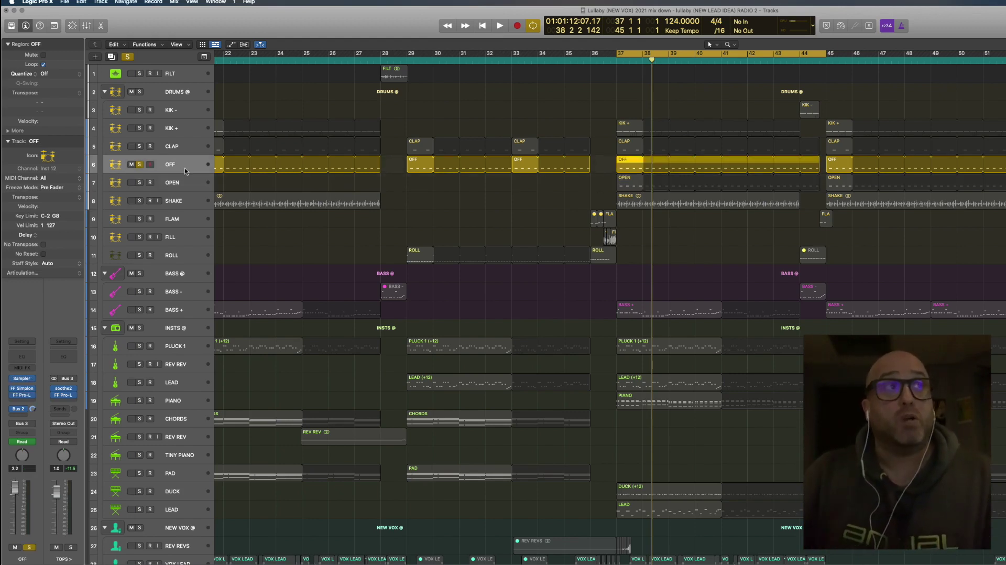
{"action": "key", "text": "comma"}
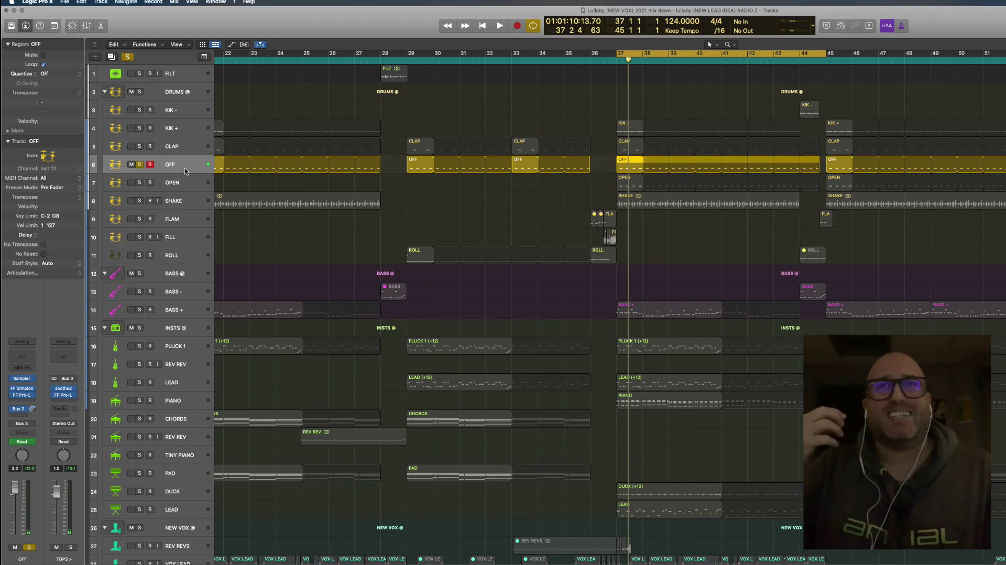
- Solo OPEN instead of OFF while keeping OFF selected, and audition the open part for comparison
{"action": "left_click", "coordinate": [140, 183]}
{"action": "left_click", "coordinate": [139, 165]}
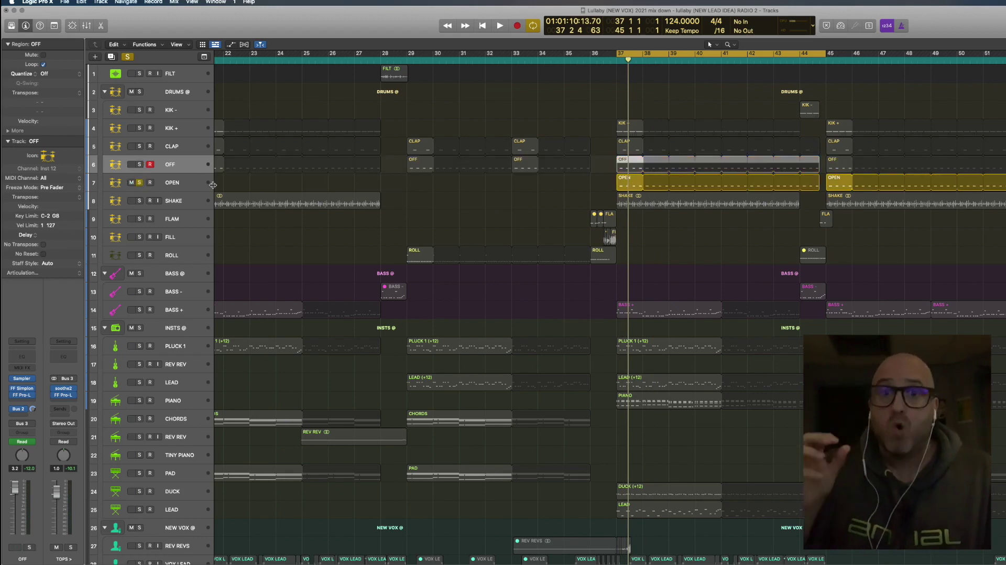
{"action": "key", "text": "space"}
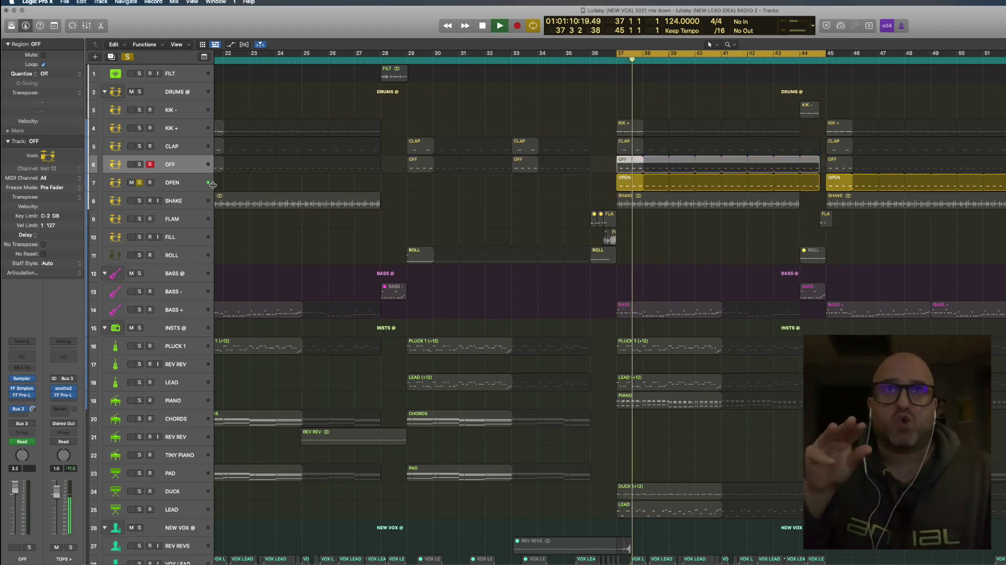
{"action": "key", "text": "space"}
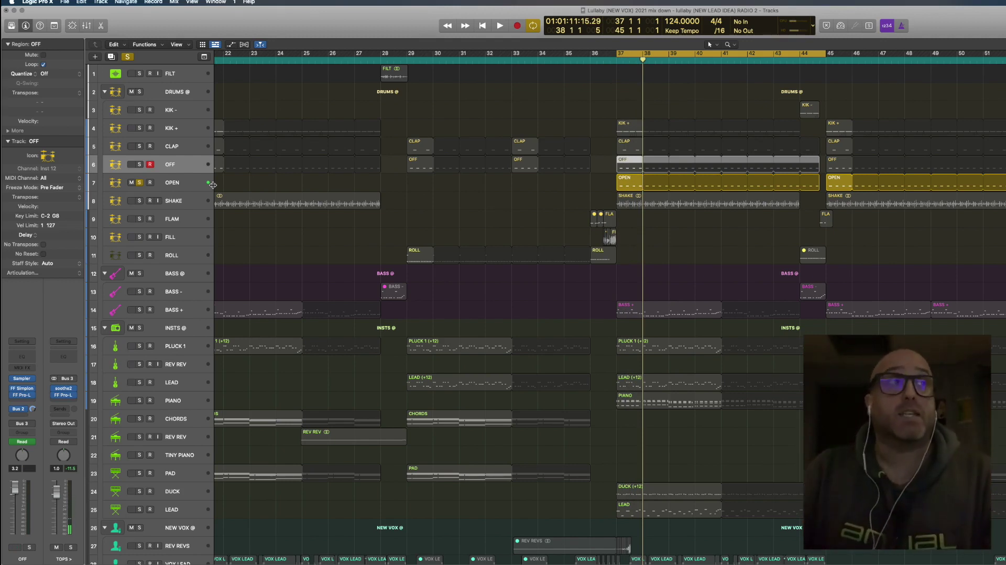
- Solo OFF together with OPEN, audition the two parts combined, and clear both solos
{"action": "left_click", "coordinate": [141, 165]}
{"action": "key", "text": "space"}
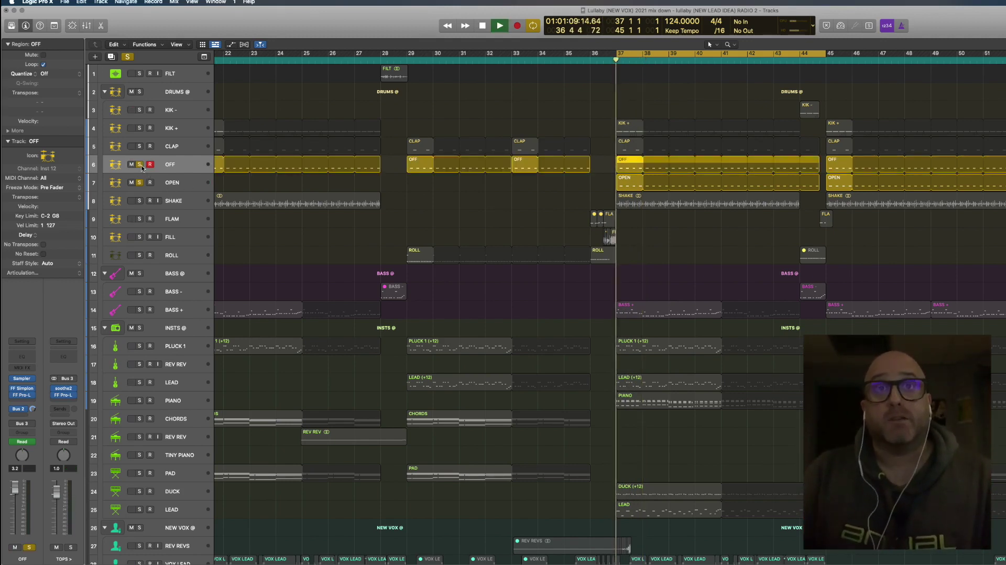
{"action": "key", "text": "space"}
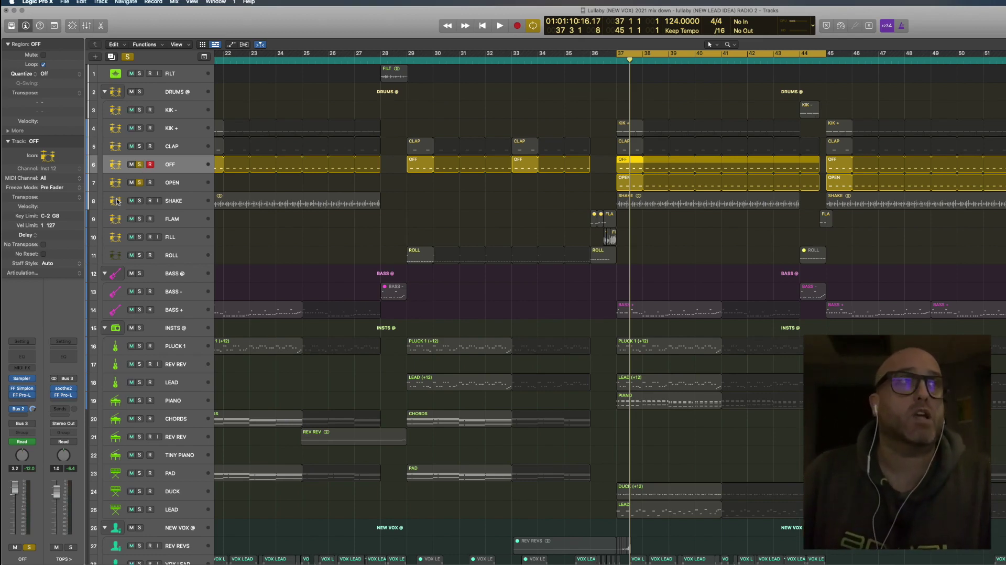
{"action": "left_click", "coordinate": [139, 183]}
{"action": "left_click", "coordinate": [140, 164]}
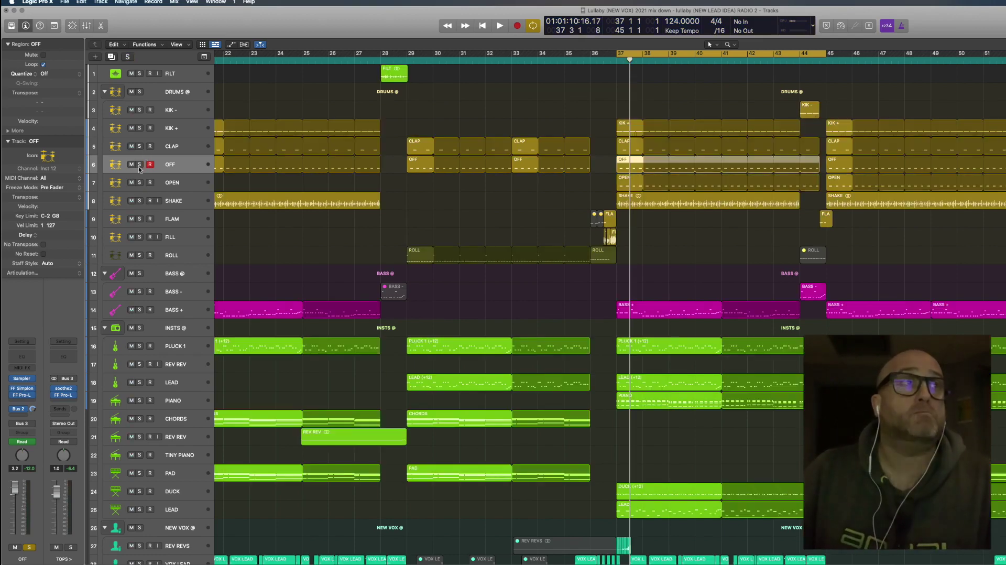
- Select and solo the SHAKE track and audition the shaker loop
{"action": "left_click", "coordinate": [150, 202]}
{"action": "key", "text": "s"}
{"action": "key", "text": "space"}
{"action": "key", "text": "space"}
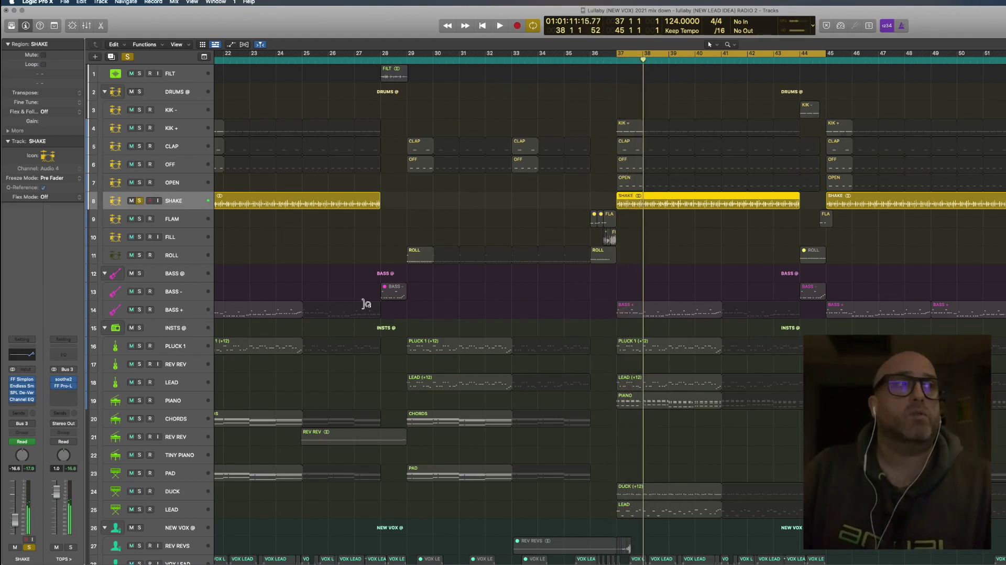
- Open SPL De-Verb Plus on the SHAKE track and audition the shaker with reverb reduction turned down to its minimum
{"action": "left_click", "coordinate": [22, 392]}
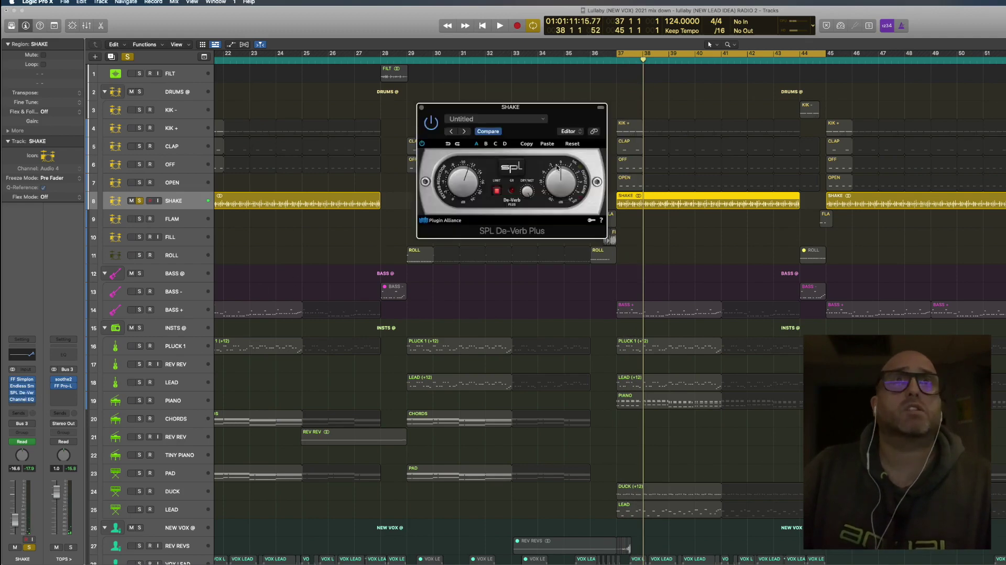
{"action": "left_click_drag", "start_coordinate": [565, 110], "coordinate": [813, 280]}
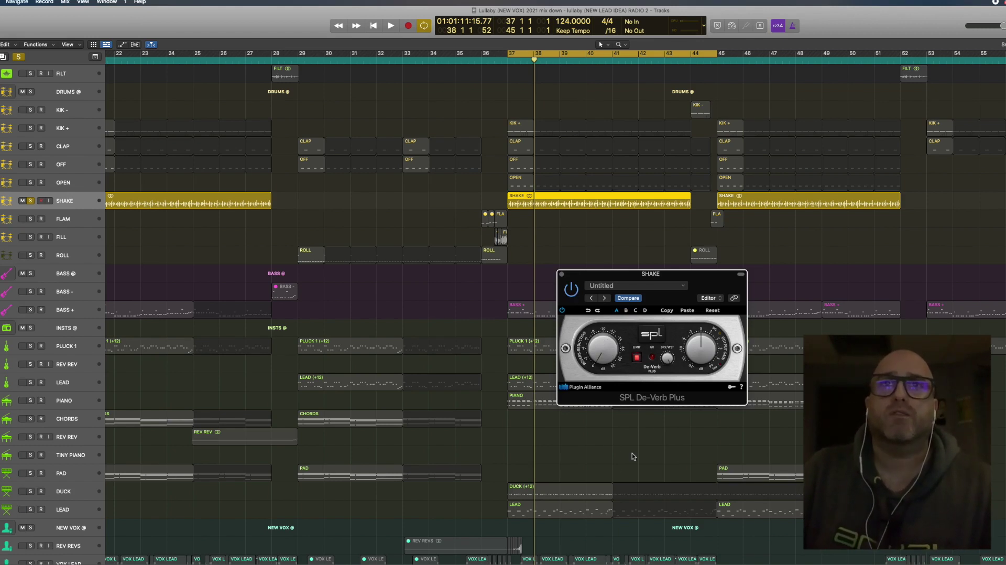
{"action": "key", "text": "space"}
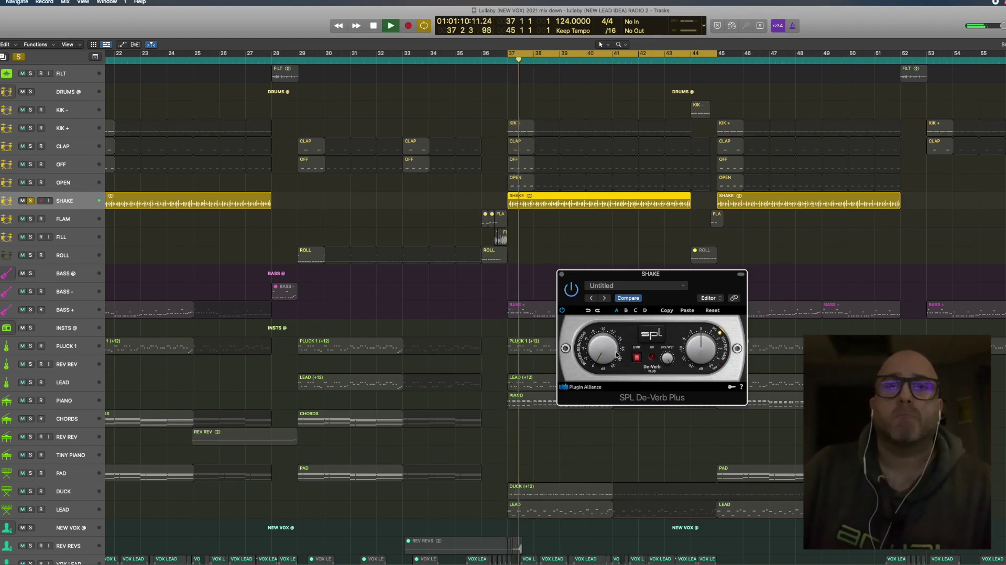
{"action": "key", "text": "space"}
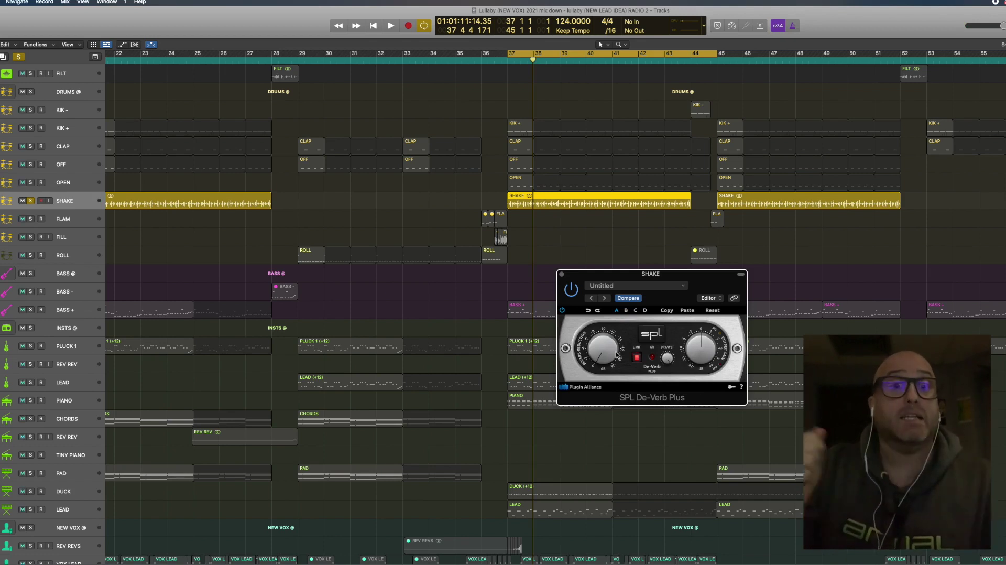
- Raise the reverb reduction on the SHAKE track's De-Verb Plus to just past mid-range during playback and close the plug-in
{"action": "key", "text": "space"}
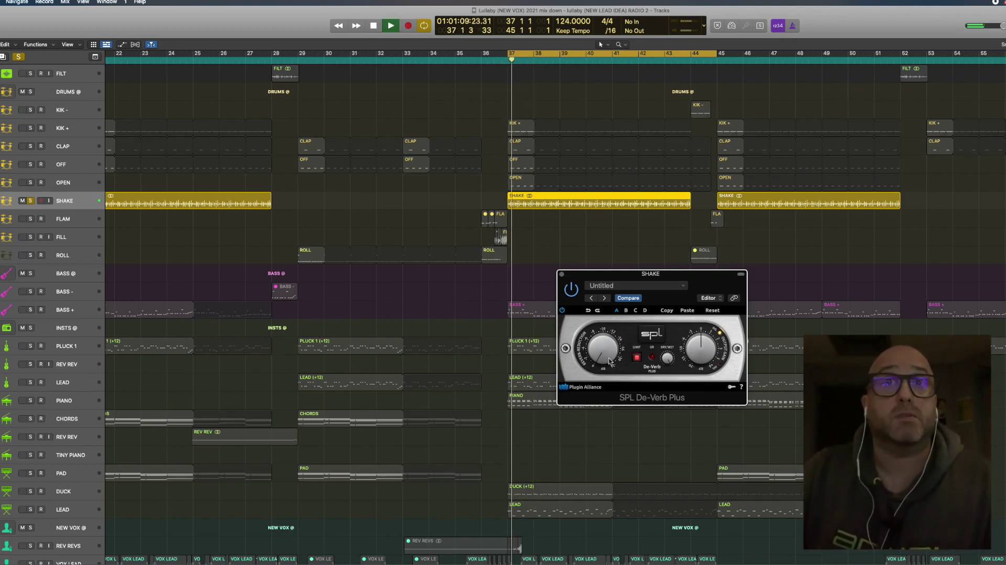
{"action": "left_click_drag", "start_coordinate": [600, 345], "coordinate": [599, 316]}
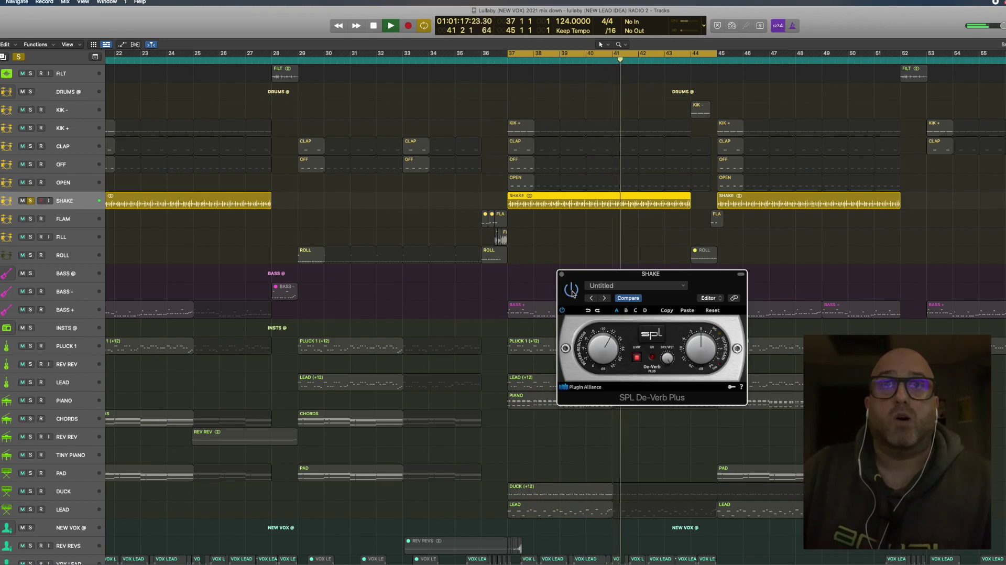
{"action": "key", "text": "space"}
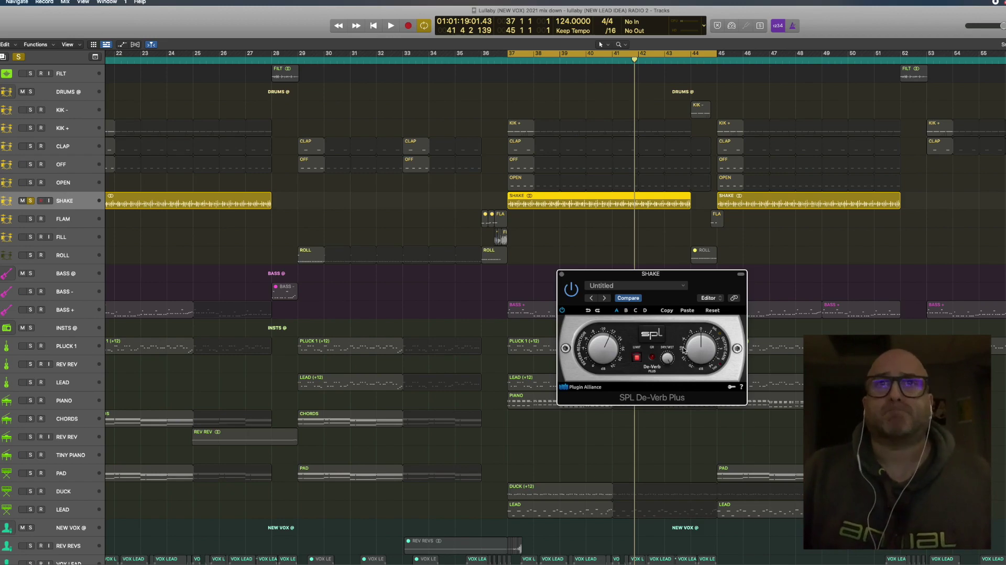
{"action": "left_click", "coordinate": [562, 273]}
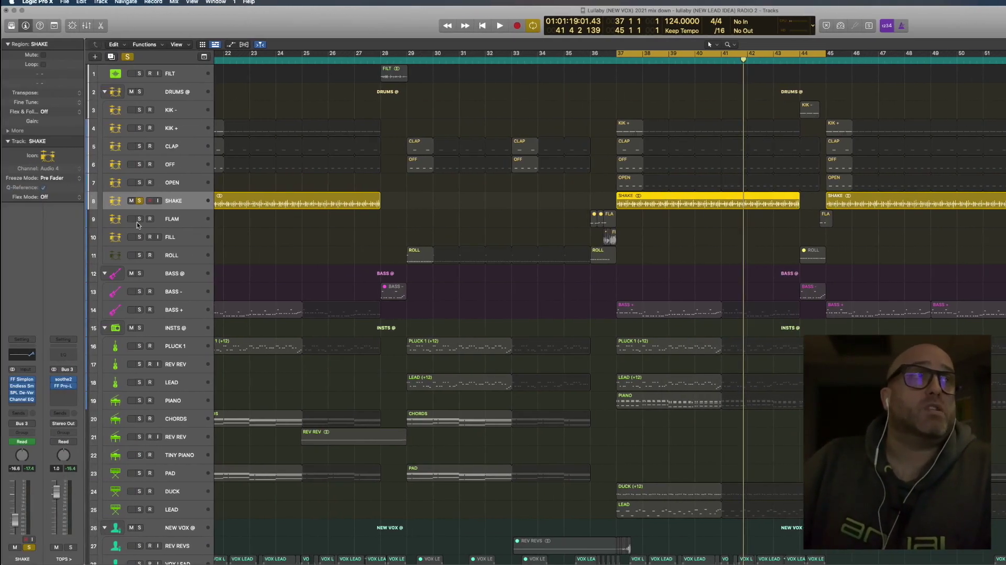
- Solo FLAM, FILL, ROLL and the DRUMS @ stack, and audition the full drum section
{"action": "left_click", "coordinate": [139, 219]}
{"action": "left_click", "coordinate": [139, 236]}
{"action": "left_click", "coordinate": [139, 255]}
{"action": "left_click", "coordinate": [563, 55]}
{"action": "key", "text": "space"}
{"action": "left_click", "coordinate": [138, 92]}
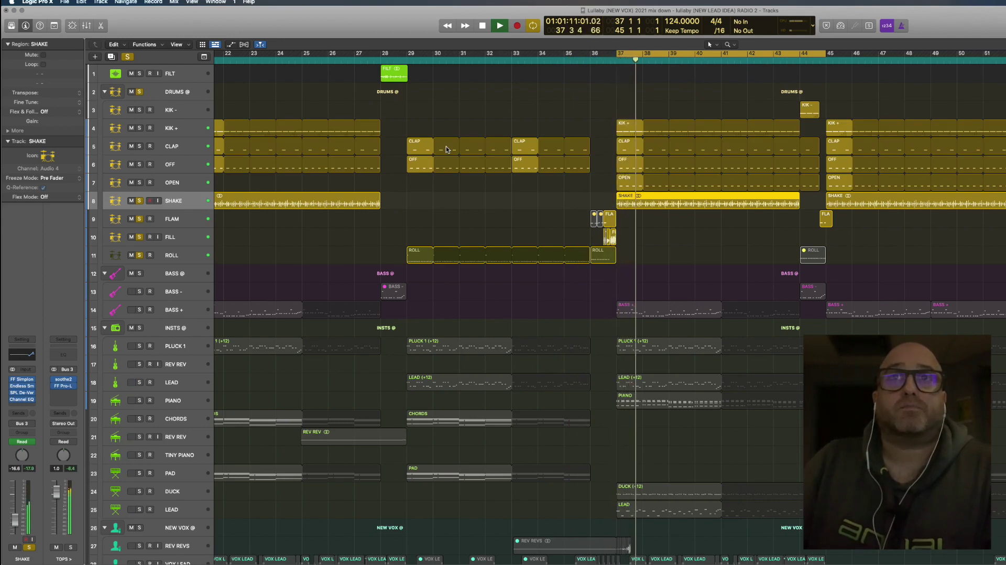
{"action": "key", "text": "space"}
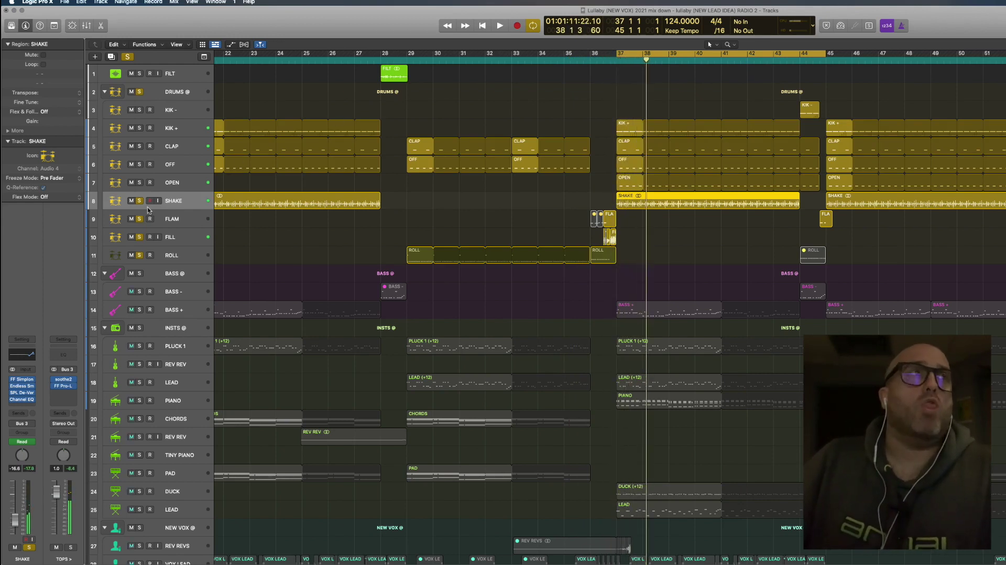
- Clear all solos on the DRUMS @ stack and its tracks
{"action": "left_click", "coordinate": [140, 92]}
{"action": "left_click", "coordinate": [139, 201]}
{"action": "left_click", "coordinate": [138, 253]}
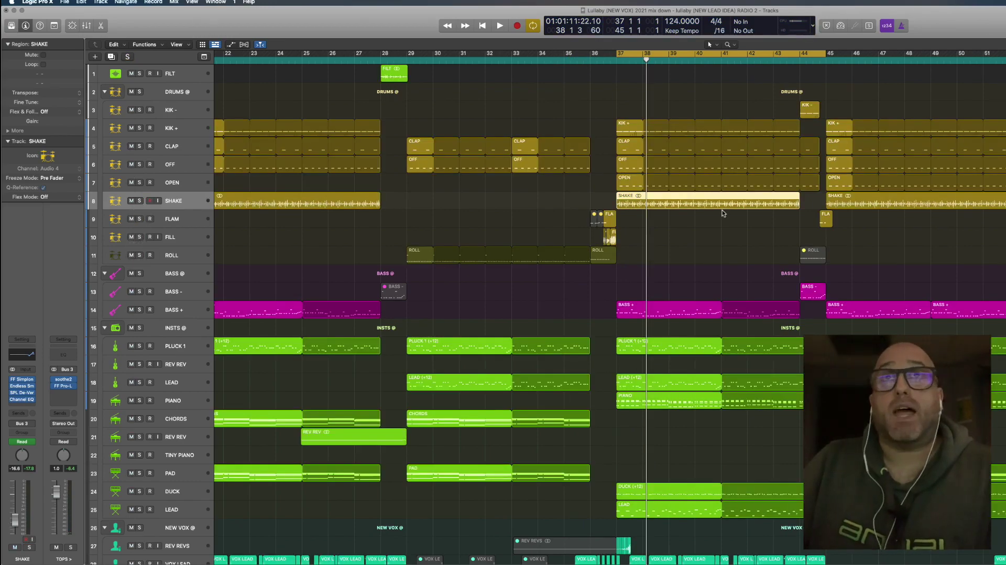
- Solo the BASS @ stack and bypass every effect plug-in on the BASS + track, leaving the Sampler active
{"action": "scroll", "coordinate": [723, 212], "scroll_direction": "down", "scroll_amount": 8}
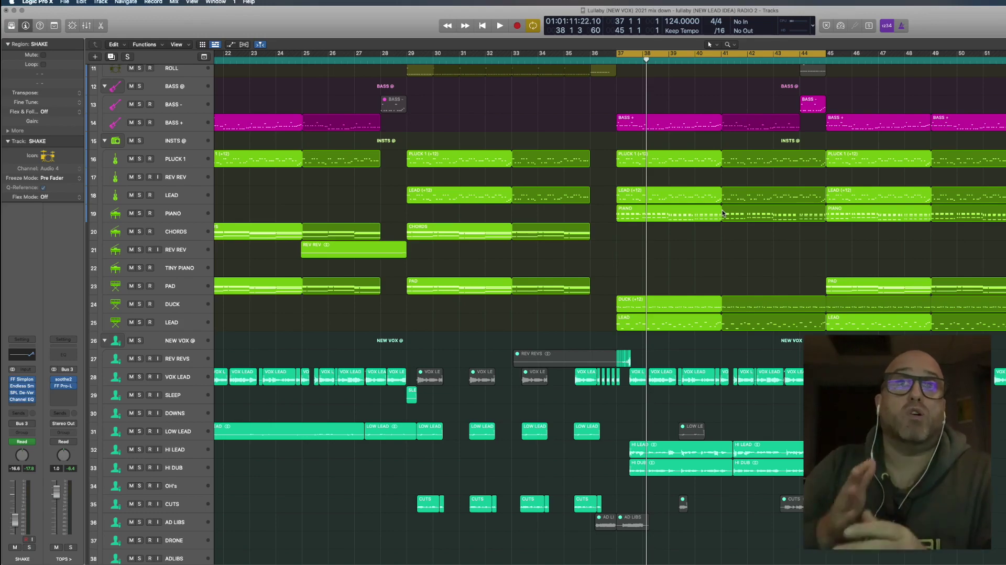
{"action": "scroll", "coordinate": [722, 213], "scroll_direction": "up", "scroll_amount": 8}
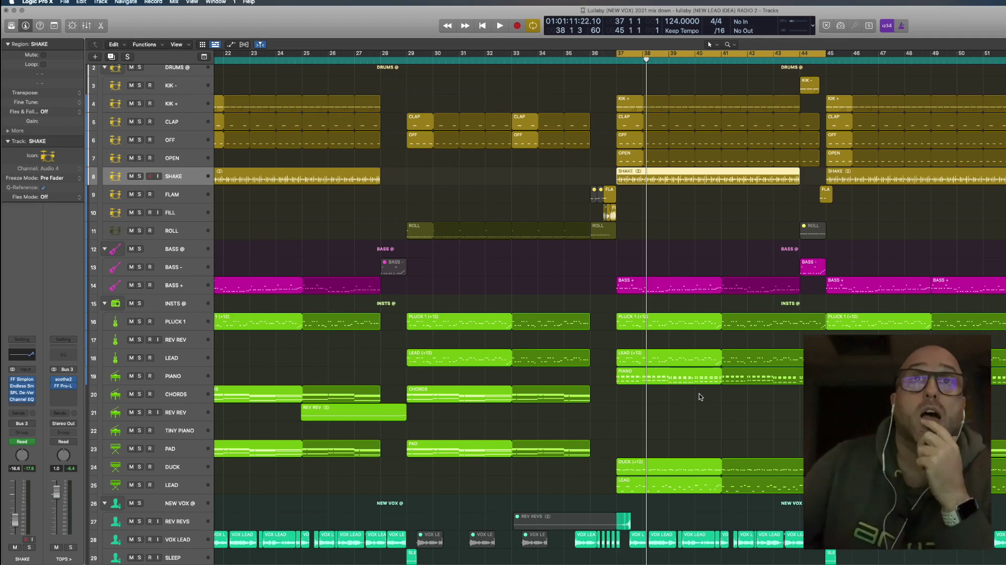
{"action": "left_click", "coordinate": [139, 249]}
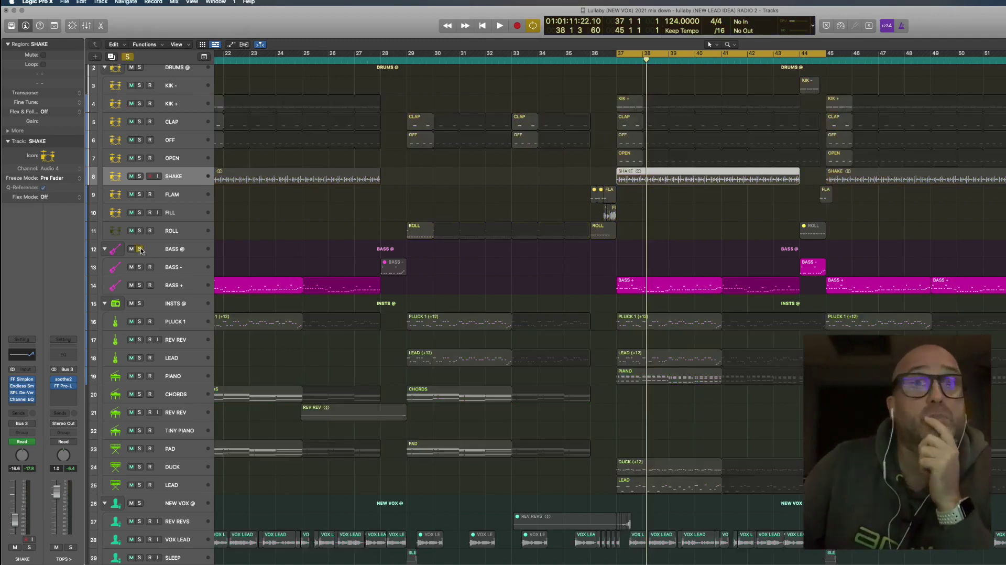
{"action": "left_click", "coordinate": [173, 285]}
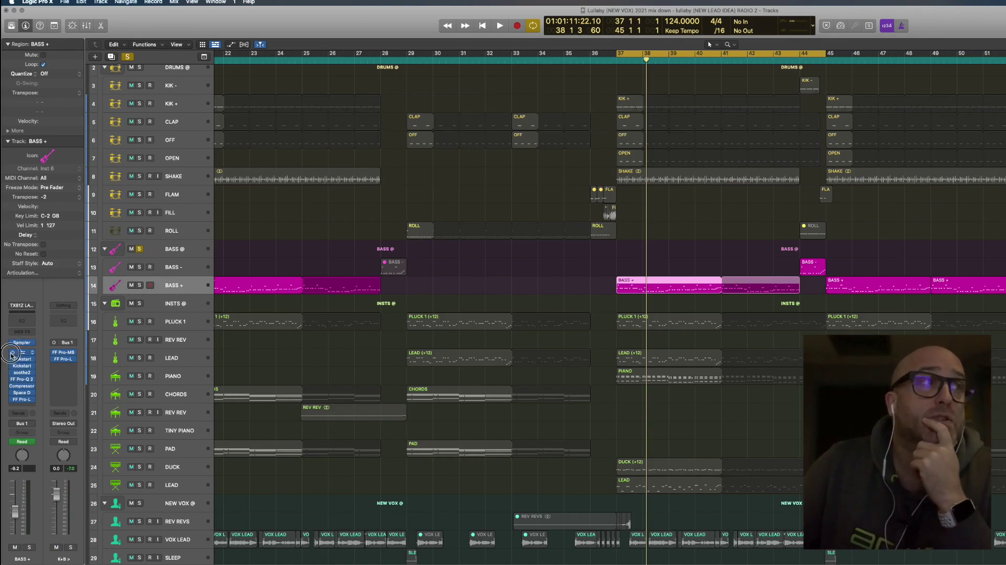
{"action": "left_click_drag", "start_coordinate": [10, 369], "coordinate": [12, 394]}
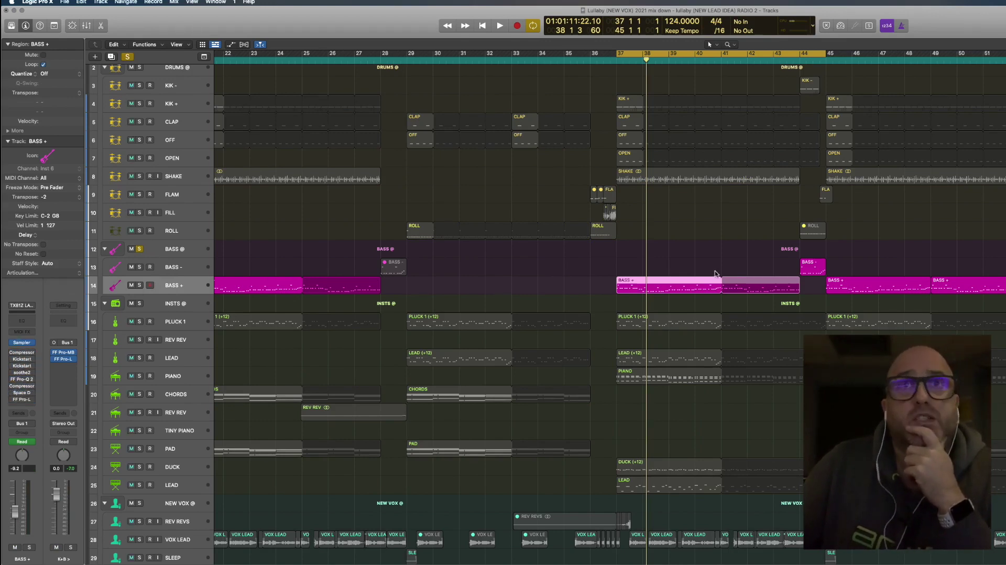
- Deselect the BASS + region and audition the unprocessed bass
{"action": "left_click", "coordinate": [713, 250]}
{"action": "key", "text": "space"}
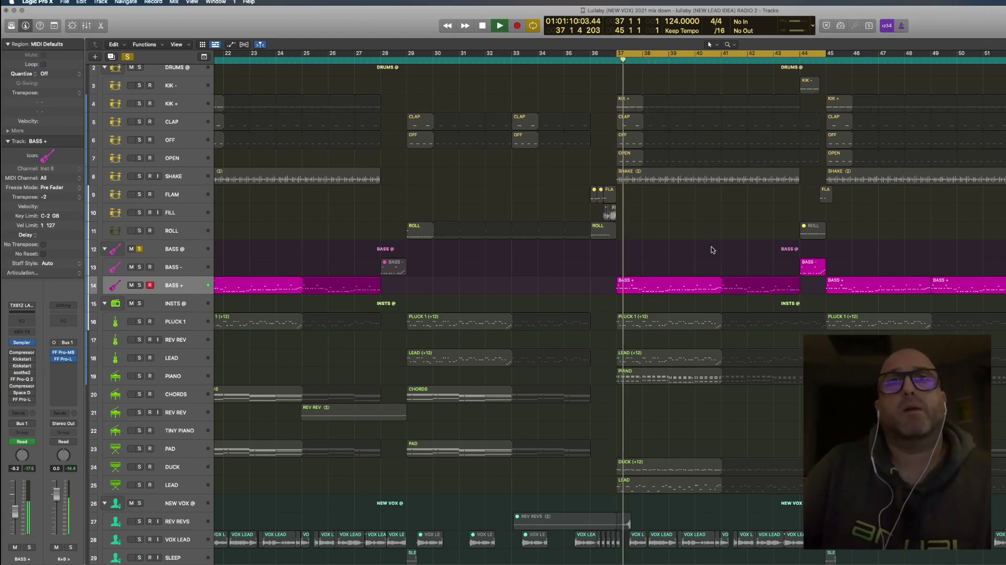
{"action": "scroll", "coordinate": [723, 303], "scroll_direction": "down", "scroll_amount": 1}
{"action": "scroll", "coordinate": [724, 303], "scroll_direction": "down", "scroll_amount": 1}
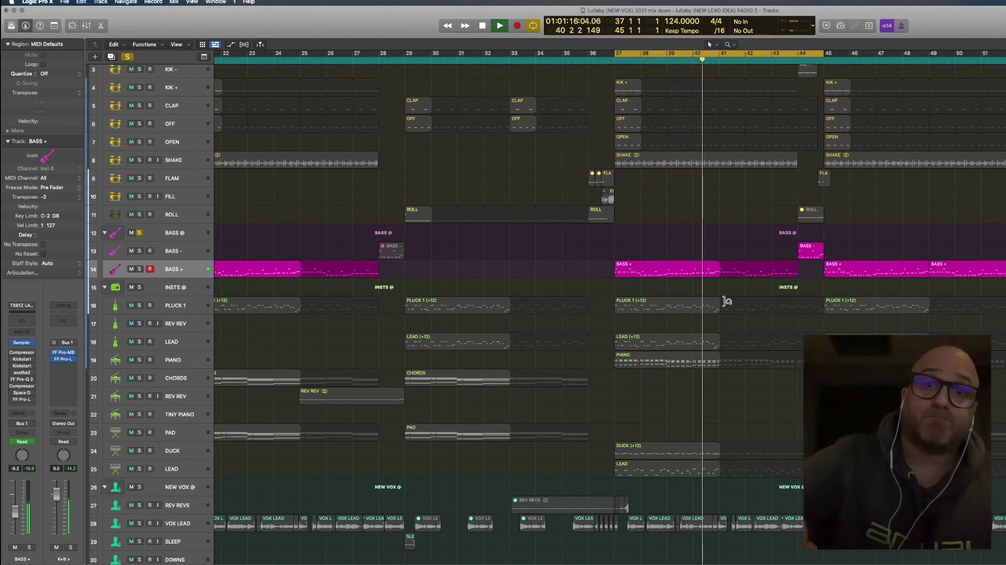
{"action": "key", "text": "space"}
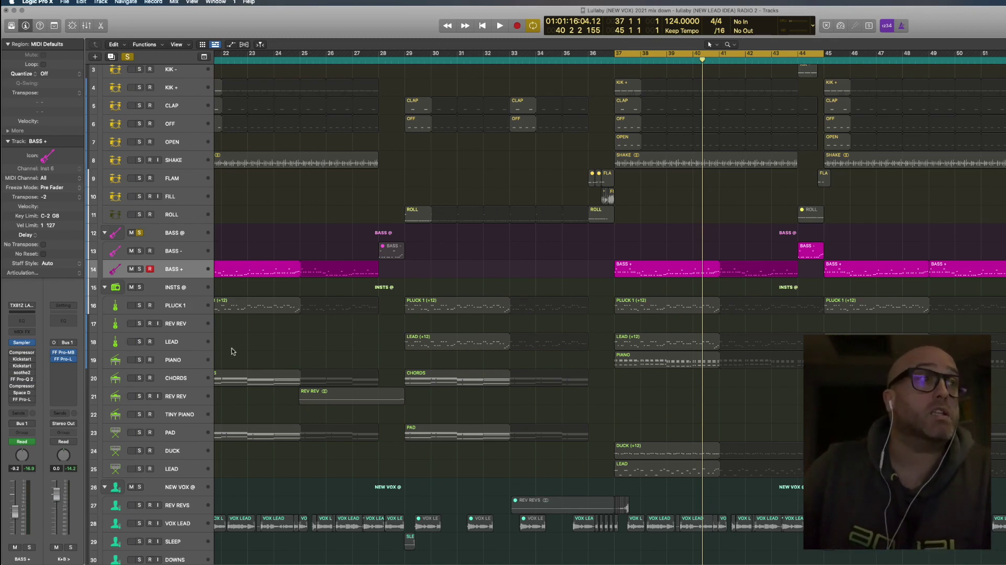
- Open the first Compressor on the BASS + track, switch it on, audition the bass and examine its make-up gain
{"action": "left_click", "coordinate": [21, 352]}
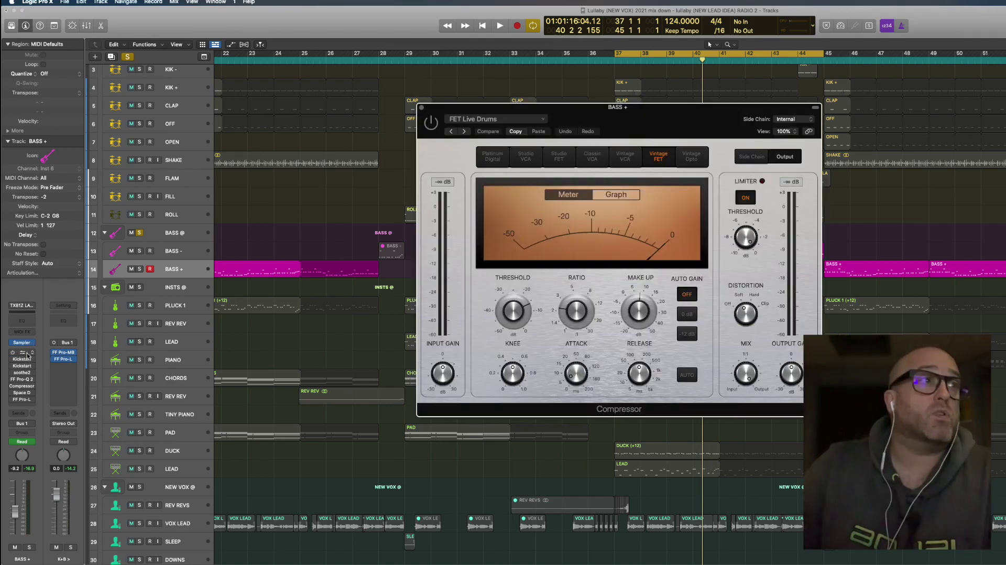
{"action": "left_click_drag", "start_coordinate": [729, 121], "coordinate": [782, 191]}
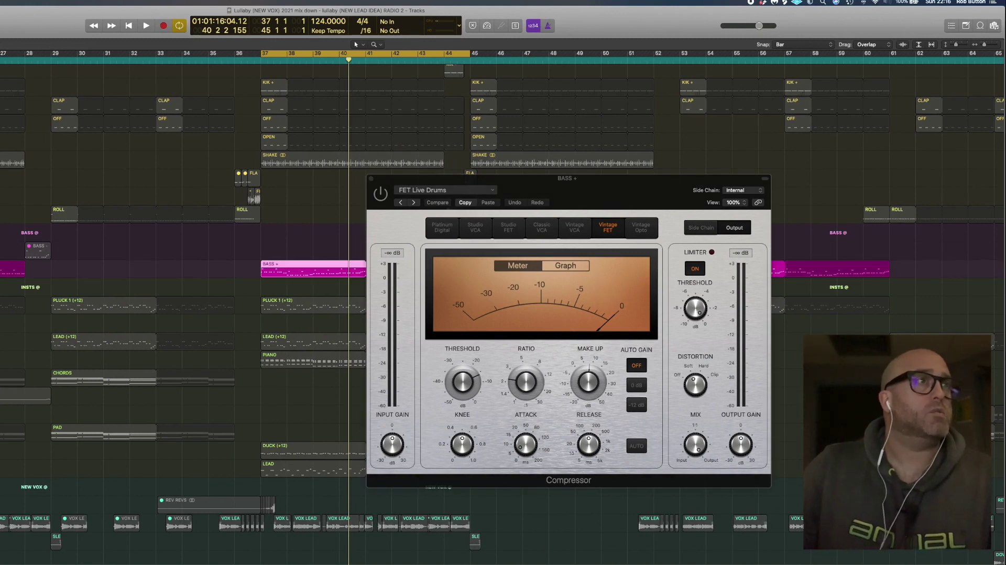
{"action": "key", "text": "space"}
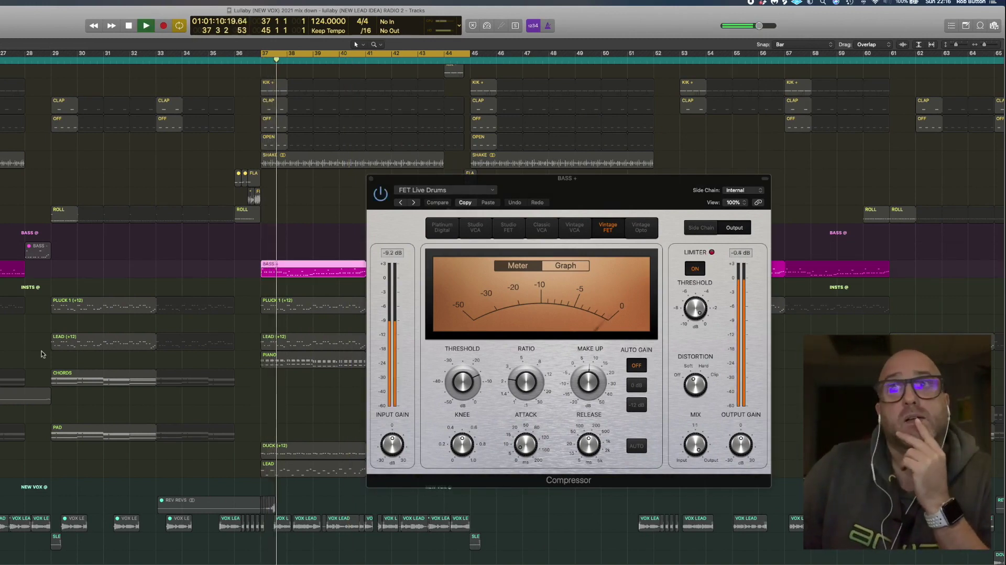
{"action": "key", "text": "space"}
{"action": "mouse_move", "coordinate": [589, 388]}
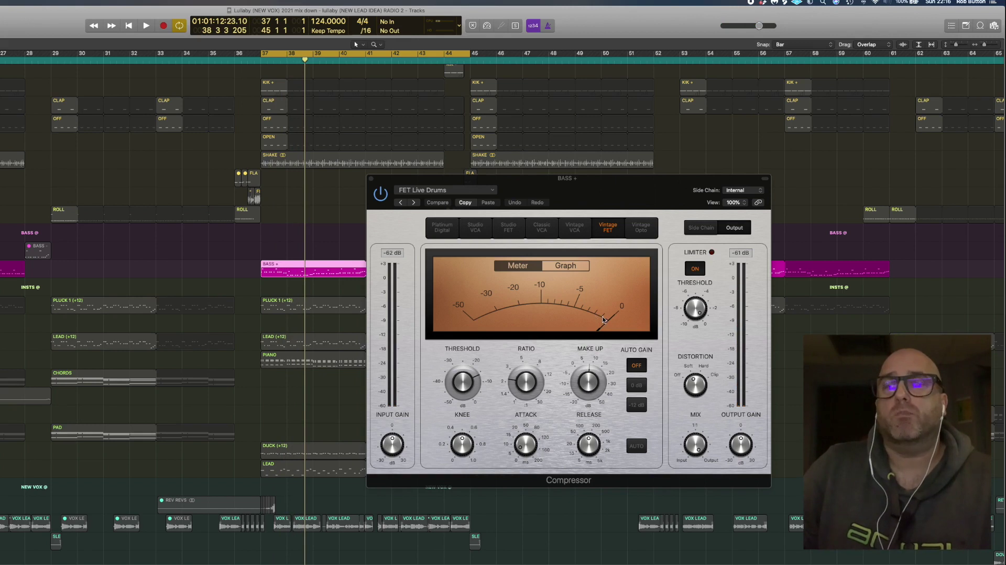
{"action": "mouse_move", "coordinate": [578, 401]}
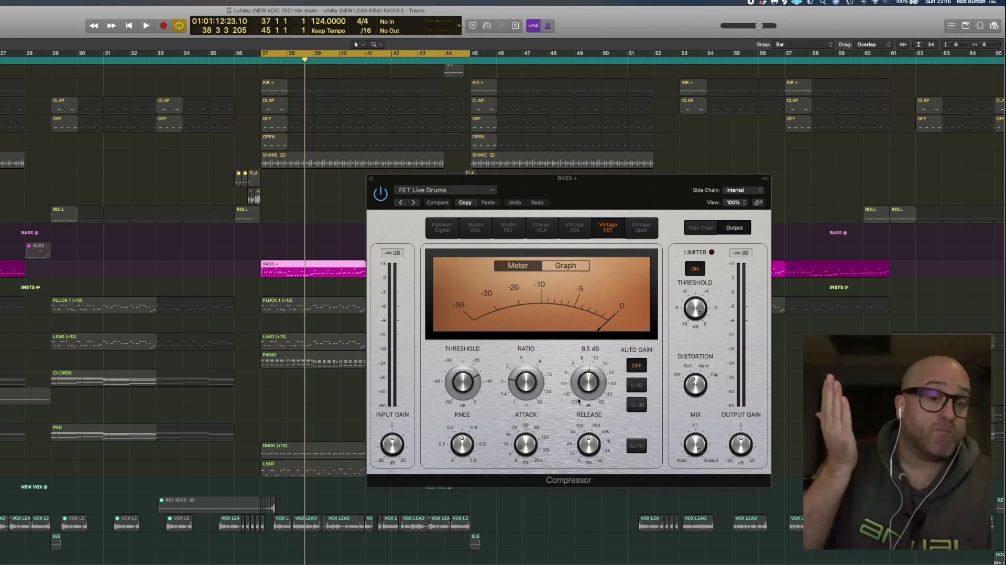
- Open the BASS + region at bar 37 in the Piano Roll and position the Compressor window clear of the notes
{"action": "left_click_drag", "start_coordinate": [572, 183], "coordinate": [707, 206]}
{"action": "left_click", "coordinate": [324, 230]}
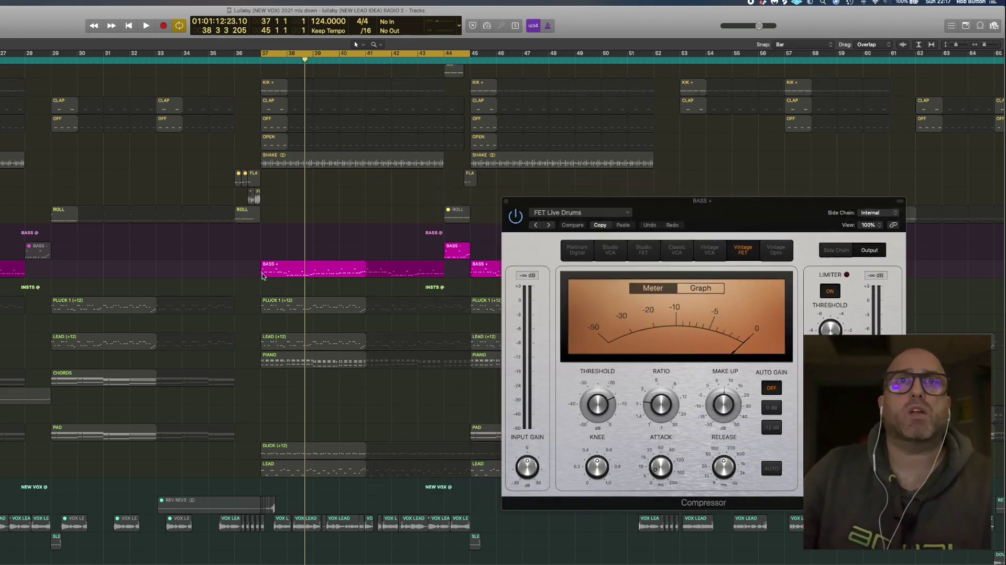
{"action": "double_click", "coordinate": [272, 269]}
{"action": "left_click_drag", "start_coordinate": [729, 215], "coordinate": [714, 141]}
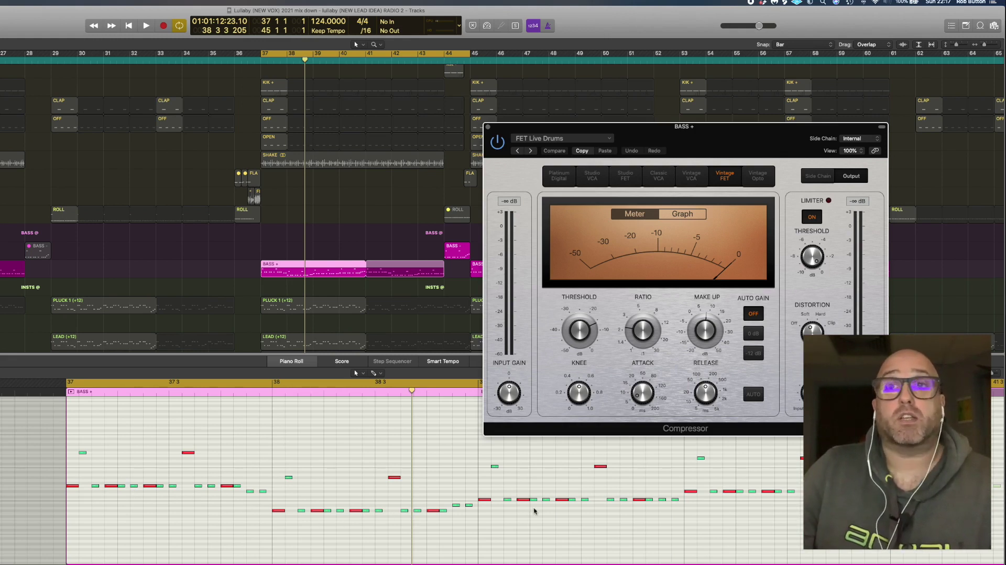
- Audition the bass pattern twice with the Compressor active while following its notes, and close the Compressor
{"action": "key", "text": "space"}
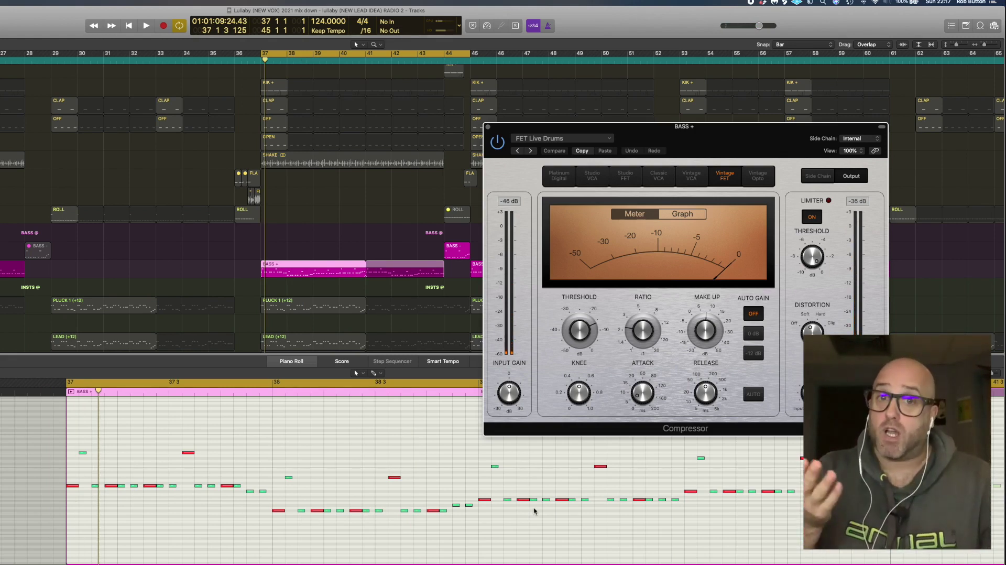
{"action": "key", "text": "space"}
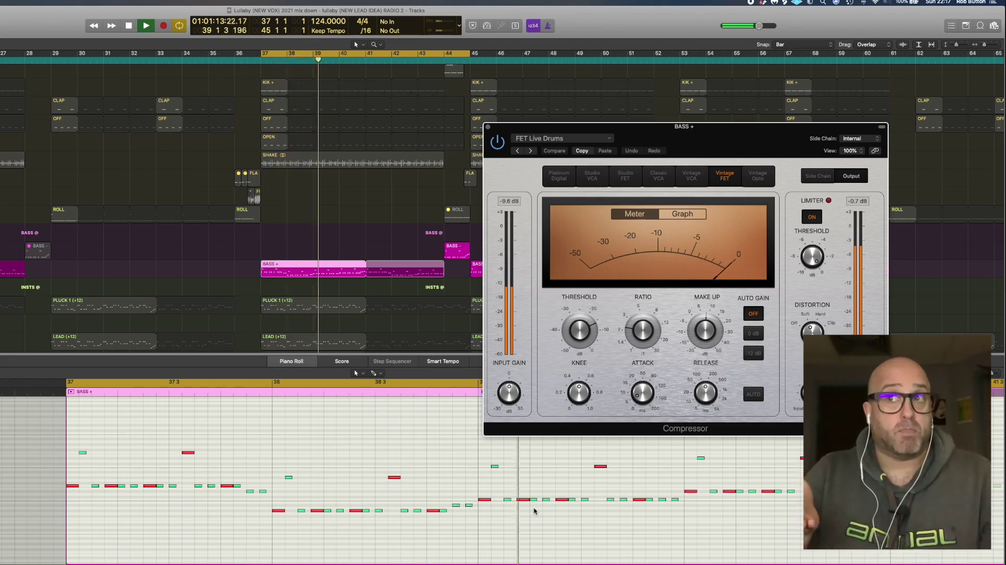
{"action": "key", "text": "space"}
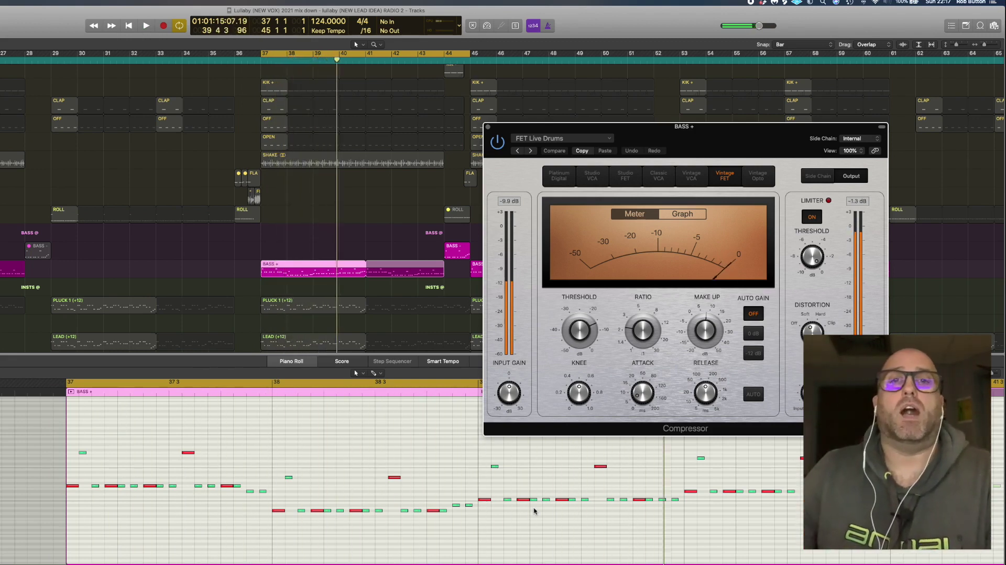
{"action": "left_click_drag", "start_coordinate": [560, 124], "coordinate": [549, 172]}
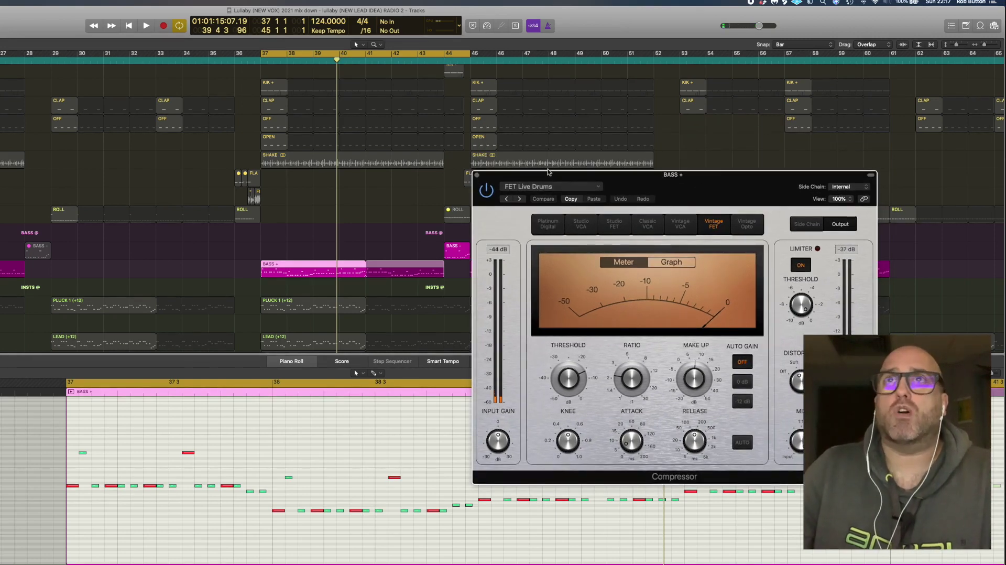
{"action": "left_click", "coordinate": [477, 174]}
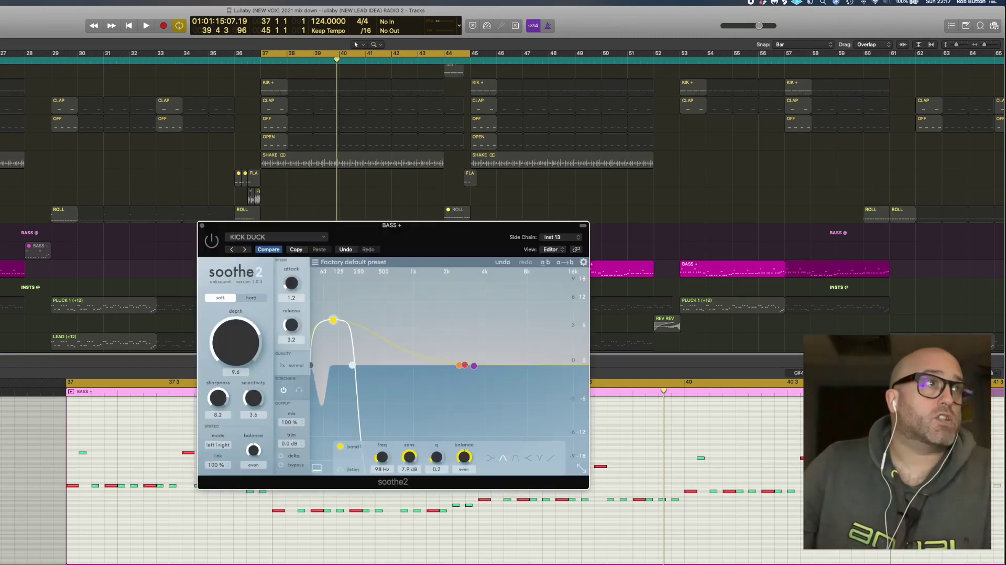
- Position the soothe2 window clear of the bass regions, audition the bass twice with its KICK DUCK preset active, and close soothe2
{"action": "left_click_drag", "start_coordinate": [425, 228], "coordinate": [682, 245]}
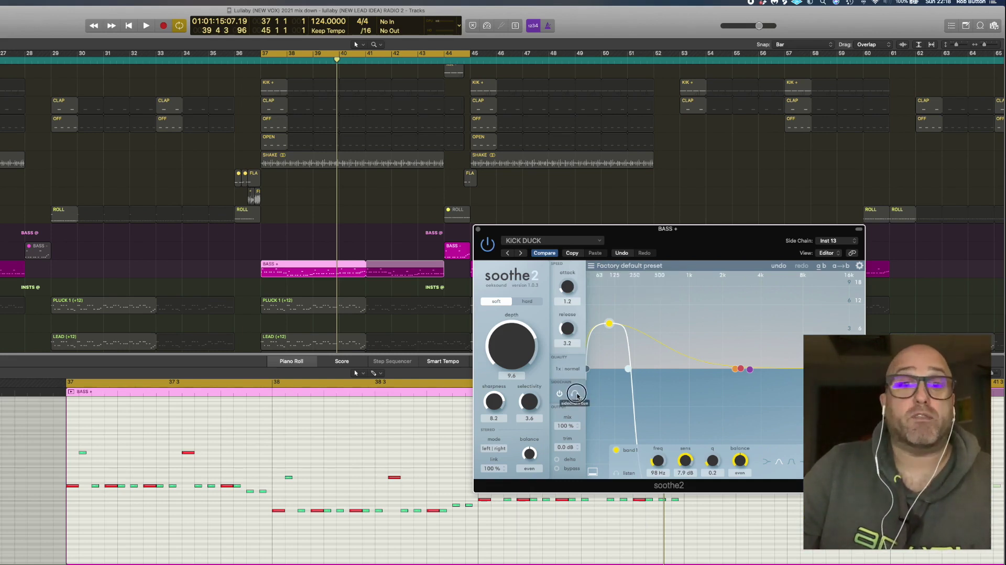
{"action": "key", "text": "space"}
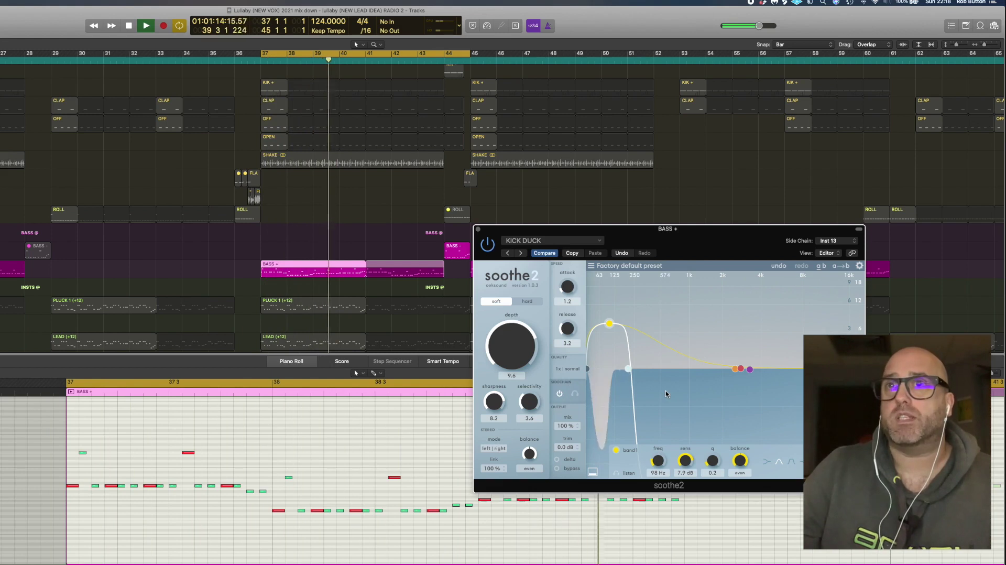
{"action": "key", "text": "space"}
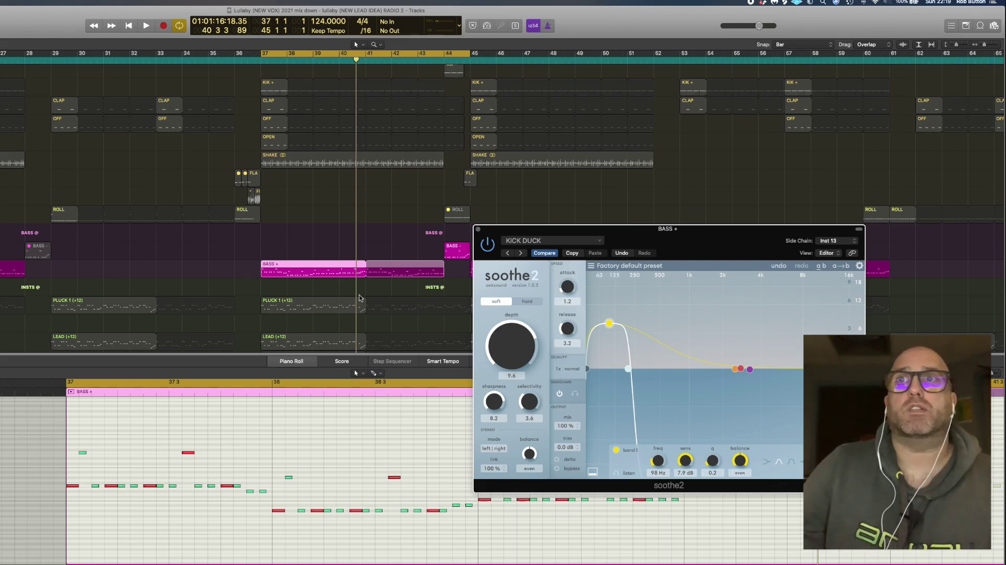
{"action": "key", "text": "space"}
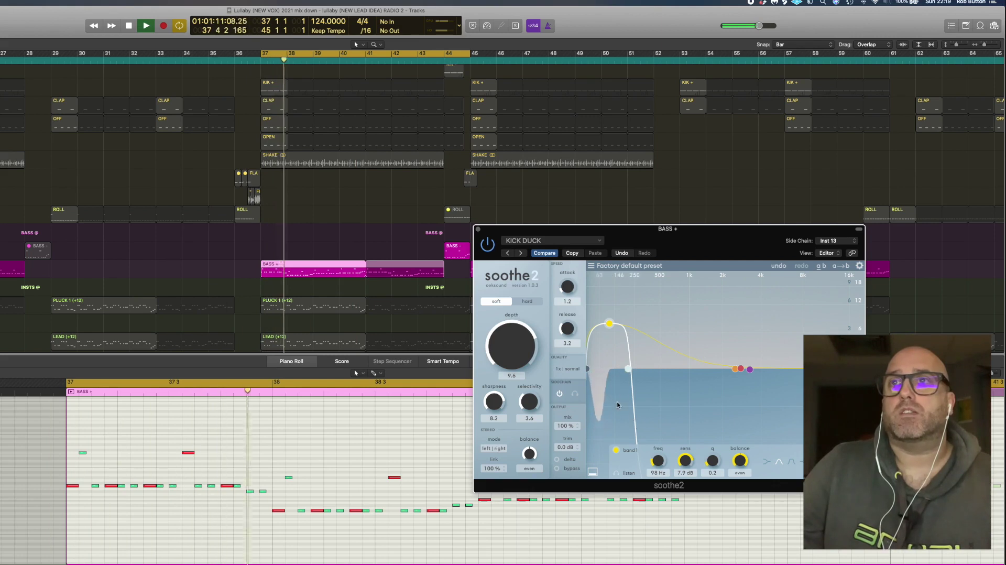
{"action": "key", "text": "space"}
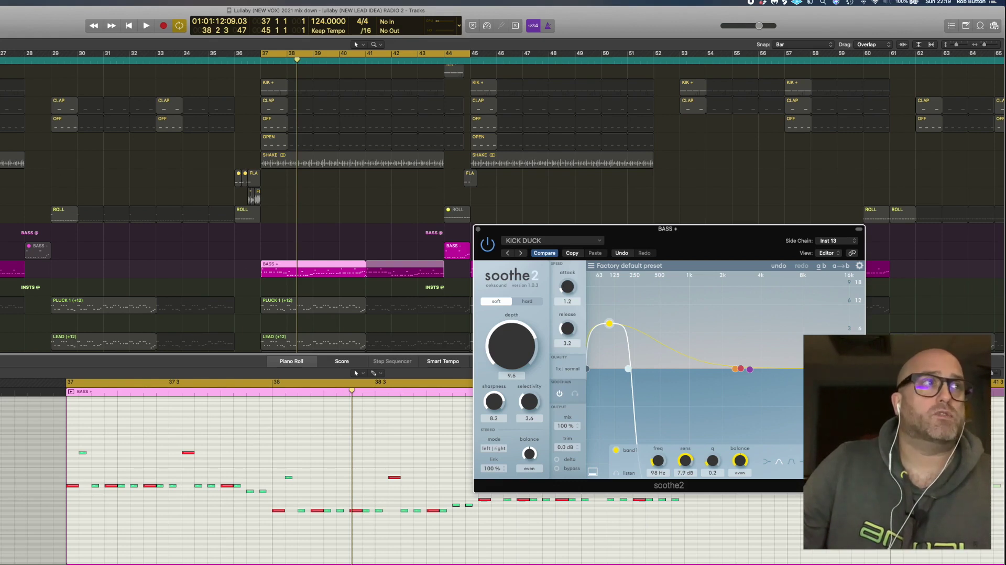
{"action": "left_click_drag", "start_coordinate": [742, 238], "coordinate": [830, 282]}
{"action": "left_click", "coordinate": [565, 272]}
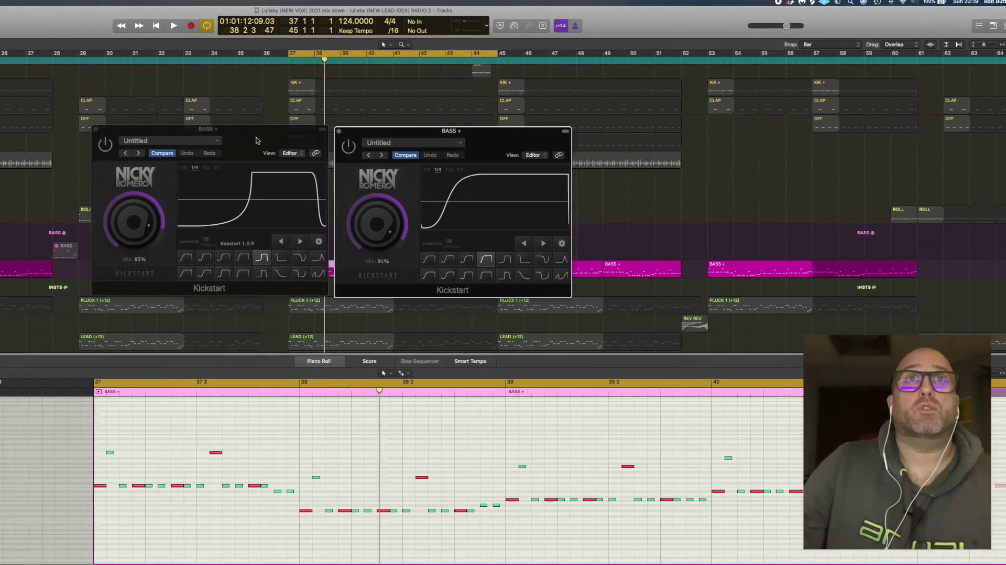
- Arrange the BASS + track's two Kickstart windows side by side and switch both on in turn while auditioning the bass
{"action": "left_click_drag", "start_coordinate": [255, 139], "coordinate": [250, 144]}
{"action": "left_click_drag", "start_coordinate": [441, 132], "coordinate": [435, 138]}
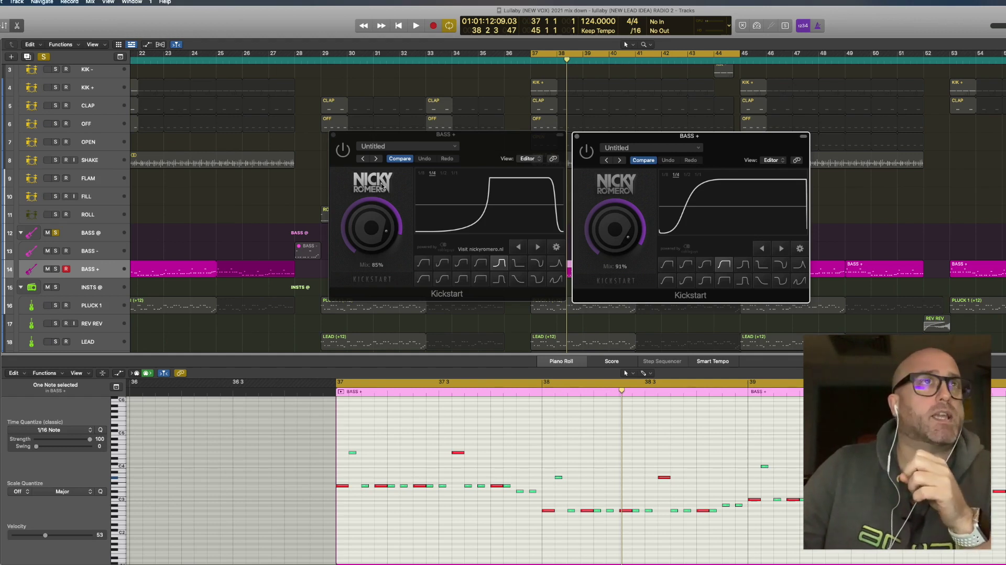
{"action": "left_click", "coordinate": [350, 151]}
{"action": "left_click", "coordinate": [343, 151]}
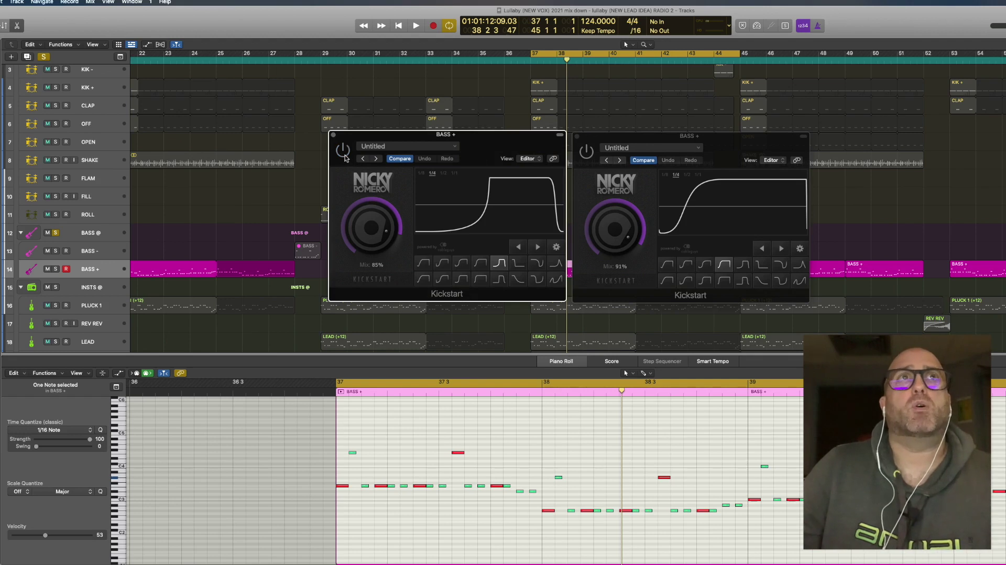
{"action": "key", "text": "space"}
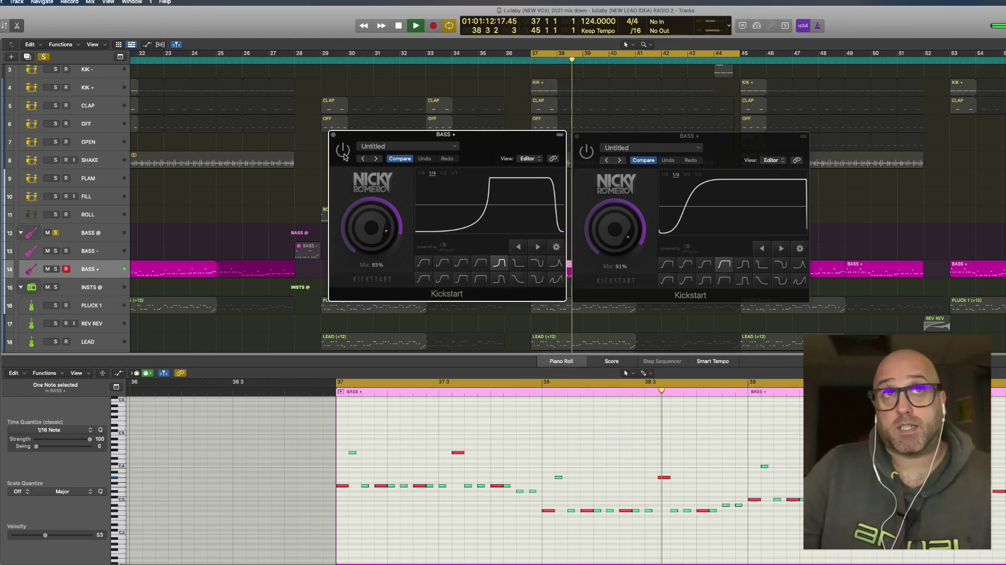
{"action": "left_click", "coordinate": [344, 151]}
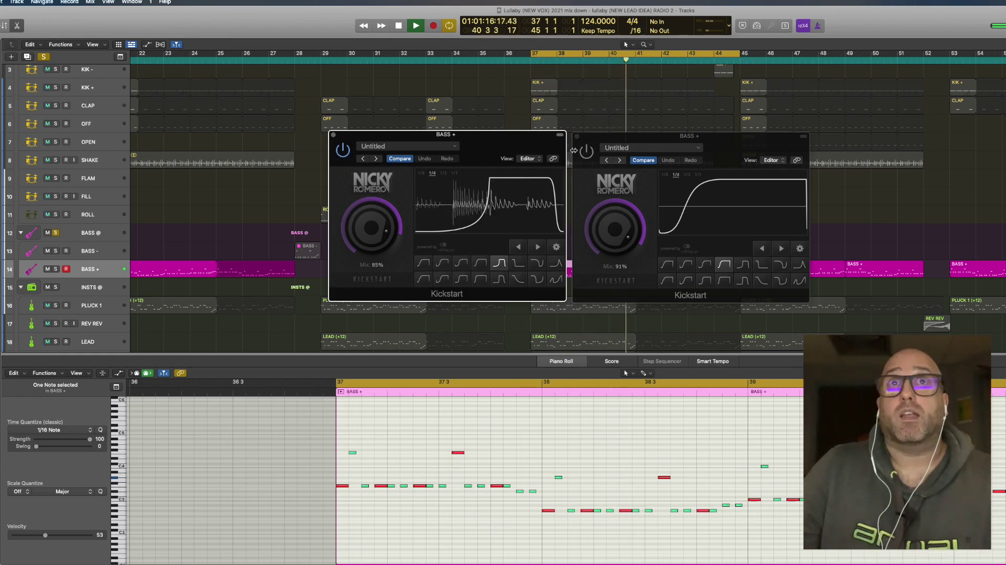
{"action": "left_click", "coordinate": [585, 153]}
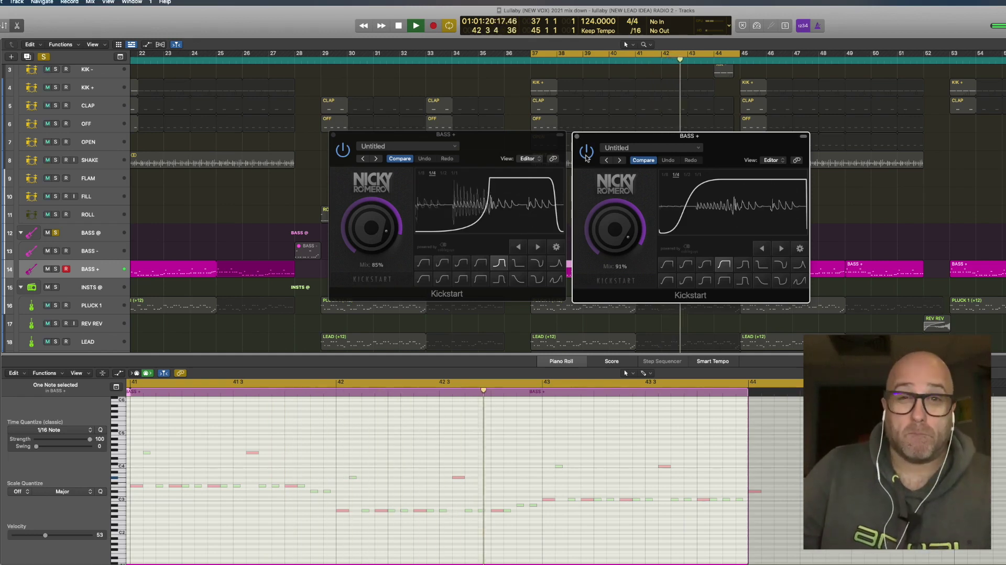
{"action": "key", "text": "space"}
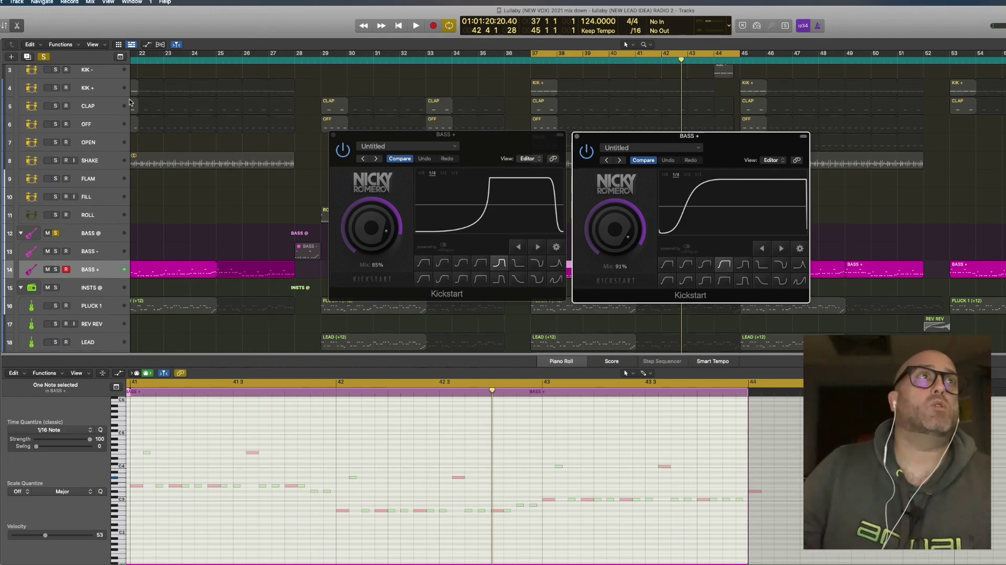
- Solo the KIK + track, audition it together with the ducked bass, and close both Kickstart windows
{"action": "scroll", "coordinate": [89, 122], "scroll_direction": "up", "scroll_amount": 2}
{"action": "left_click", "coordinate": [57, 122]}
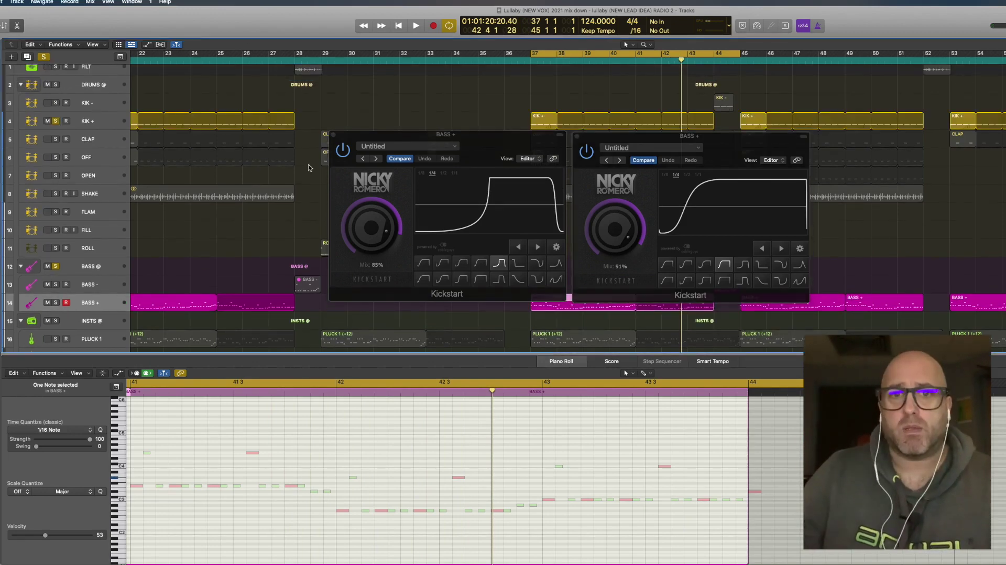
{"action": "key", "text": "space"}
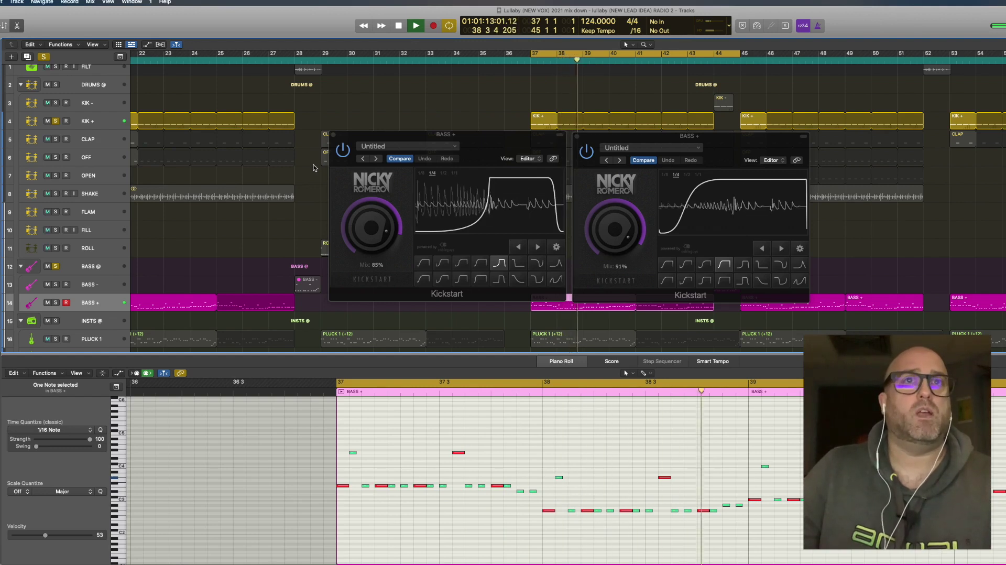
{"action": "key", "text": "space"}
{"action": "left_click", "coordinate": [334, 135]}
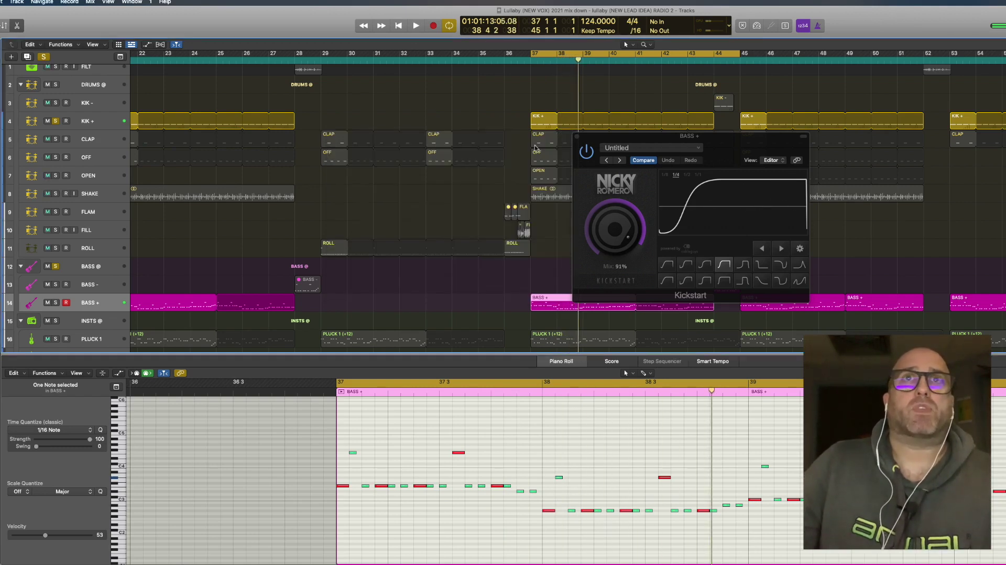
{"action": "left_click", "coordinate": [576, 137]}
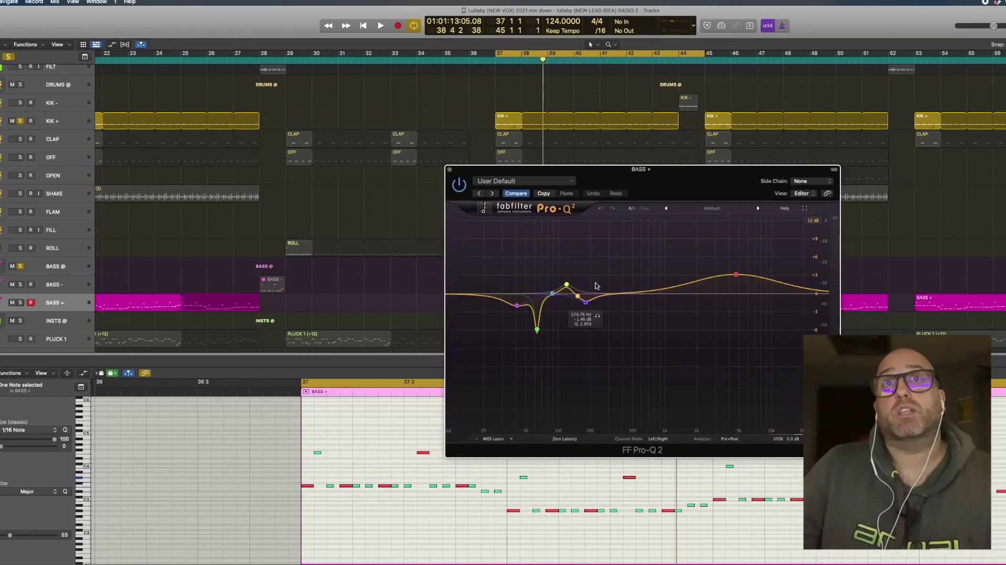
- Reposition the BASS + track's Pro-Q 2 window, examine its low-frequency cuts and boosts, and close it
{"action": "left_click_drag", "start_coordinate": [686, 195], "coordinate": [830, 272]}
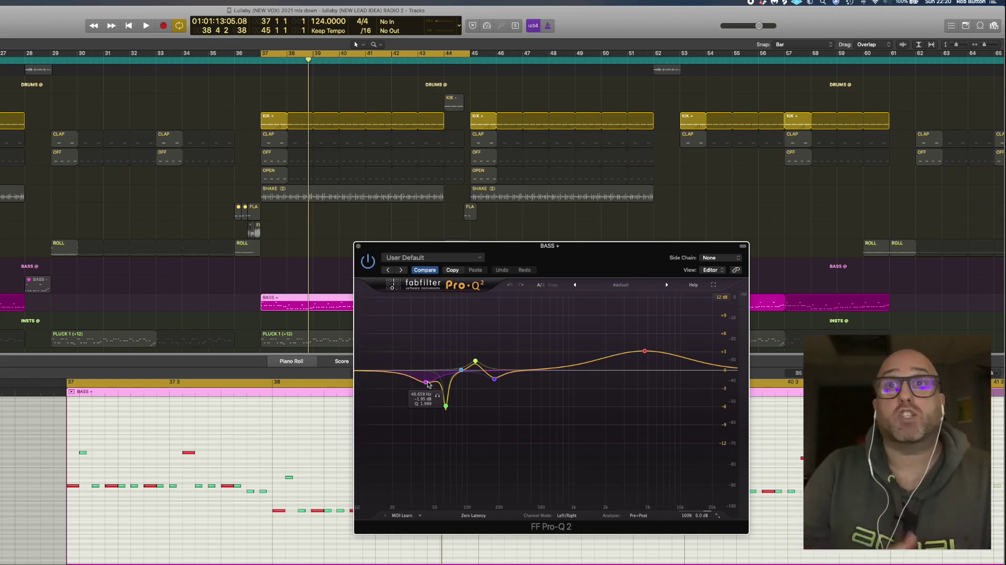
{"action": "mouse_move", "coordinate": [471, 367]}
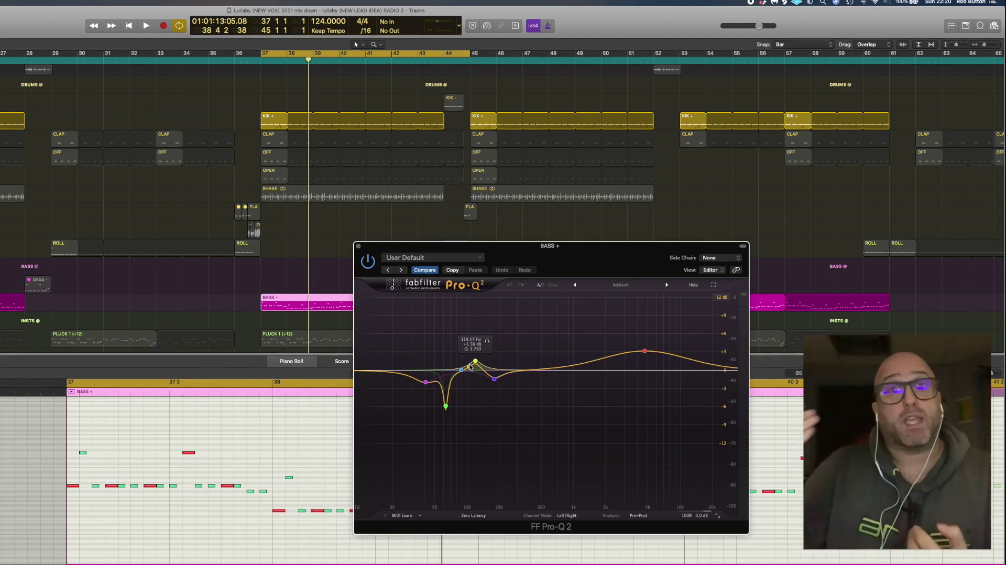
{"action": "mouse_move", "coordinate": [677, 349]}
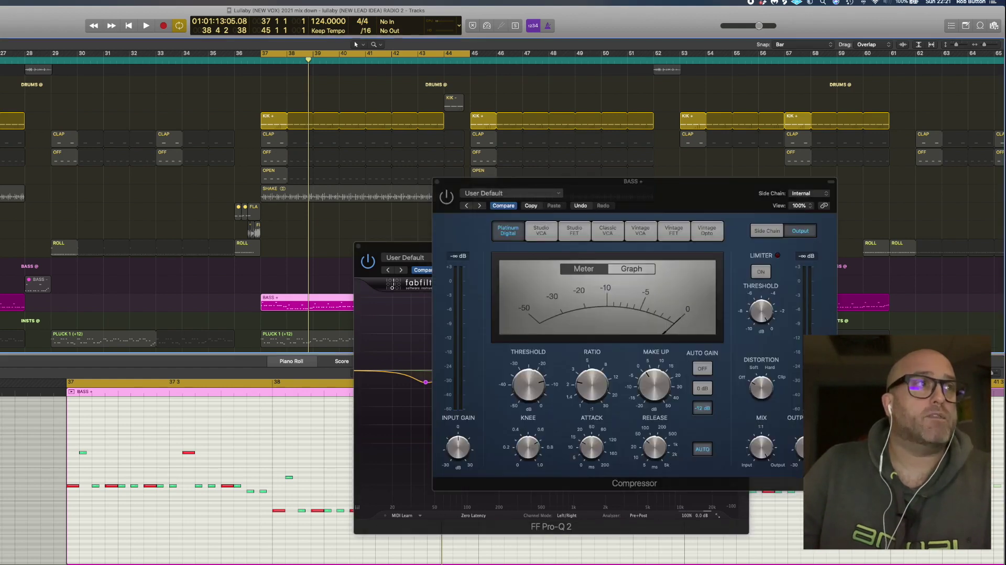
{"action": "key", "text": "super+w"}
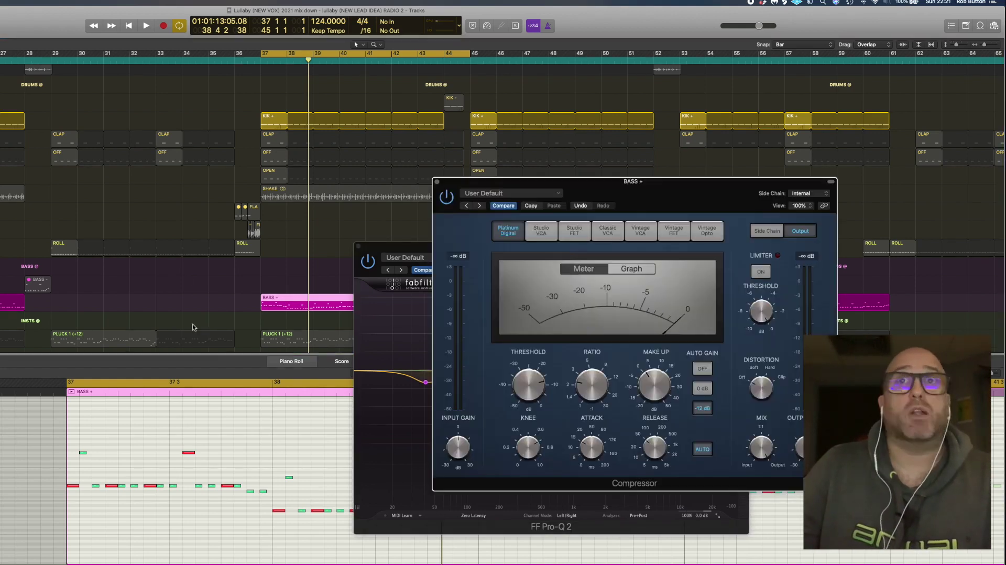
{"action": "left_click", "coordinate": [359, 247]}
- Audition the kick and bass twice with the second Compressor on BASS + active, watching its gain meter and make-up gain, and close it
{"action": "left_click_drag", "start_coordinate": [590, 181], "coordinate": [523, 183]}
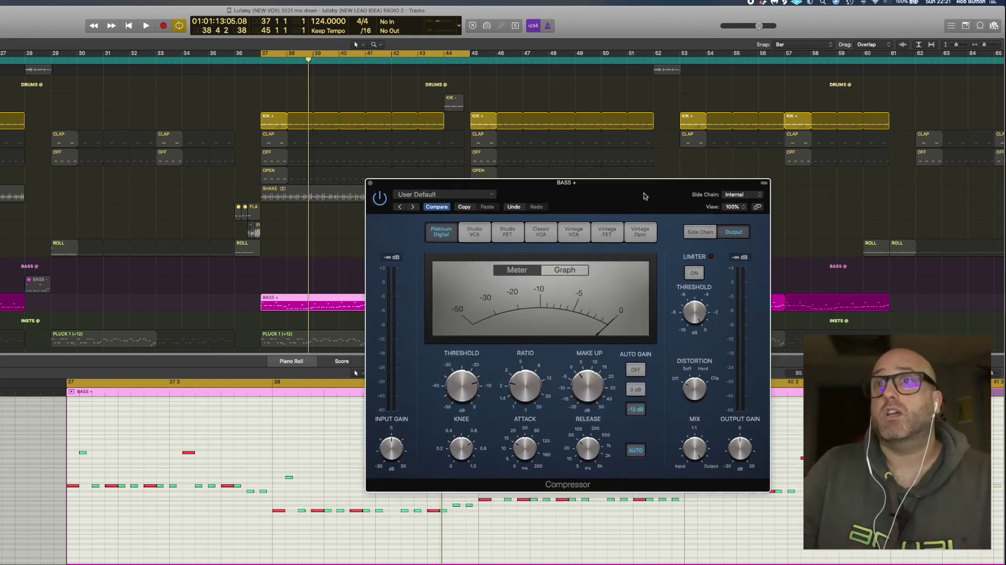
{"action": "key", "text": "space"}
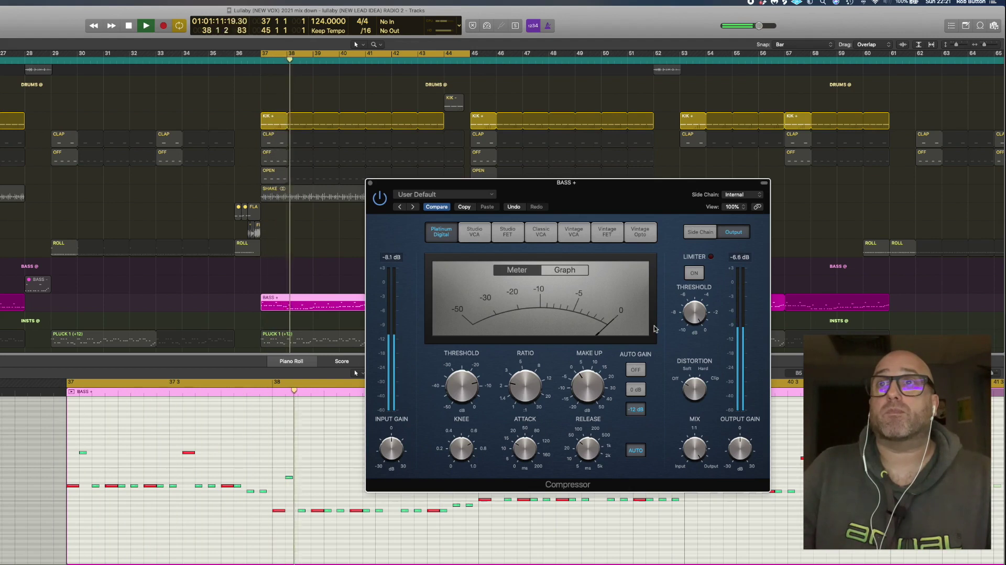
{"action": "key", "text": "space"}
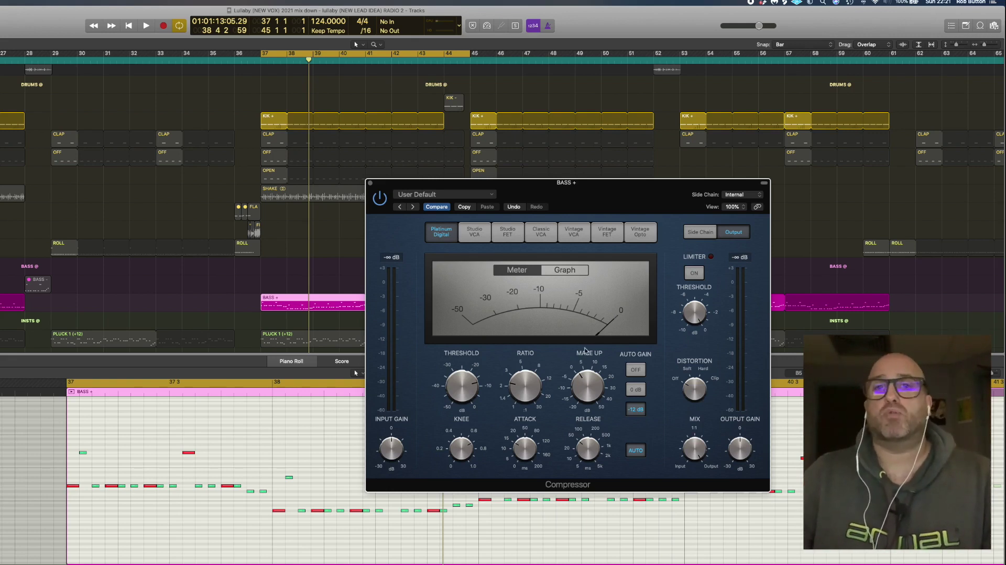
{"action": "key", "text": "space"}
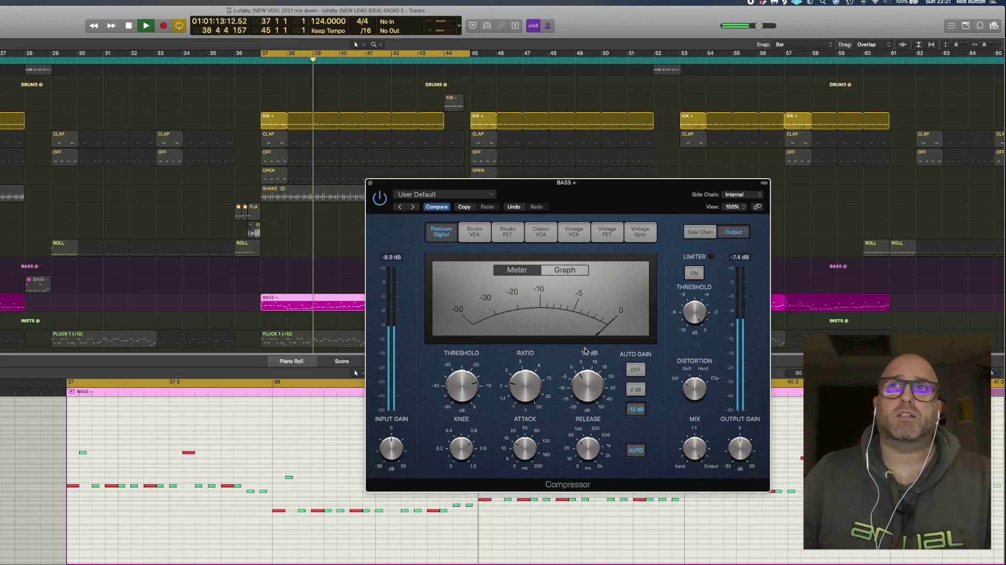
{"action": "key", "text": "space"}
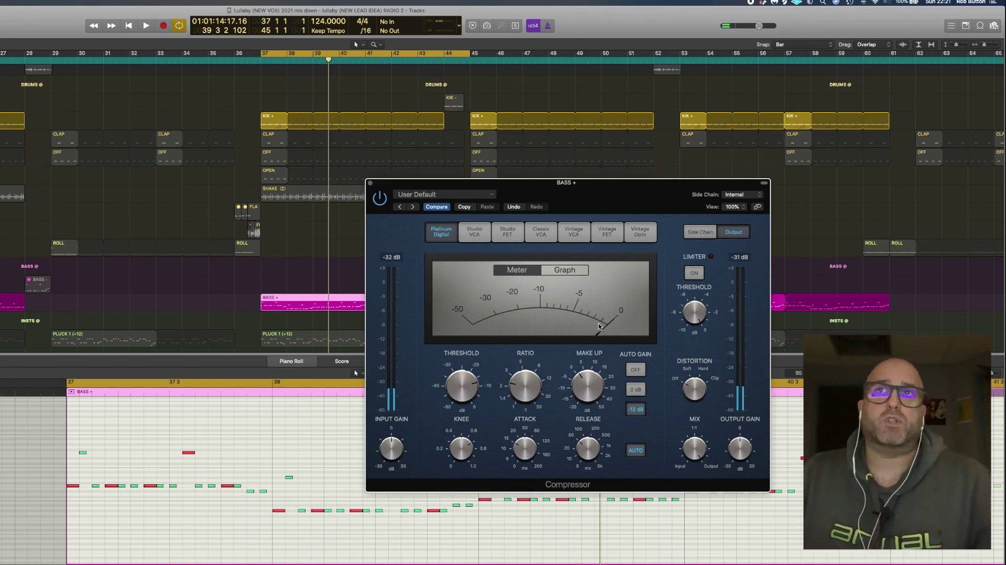
{"action": "left_click", "coordinate": [370, 184]}
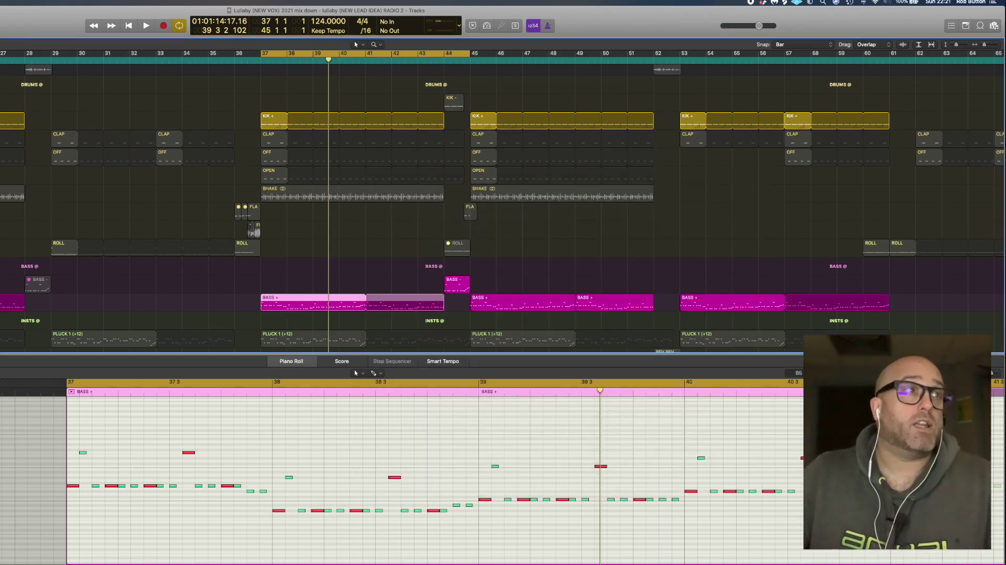
- Reposition Space Designer on the BASS + track and audition the kick and bass twice through its 0.5s Bright Vocals reverb
{"action": "left_click_drag", "start_coordinate": [293, 113], "coordinate": [615, 189]}
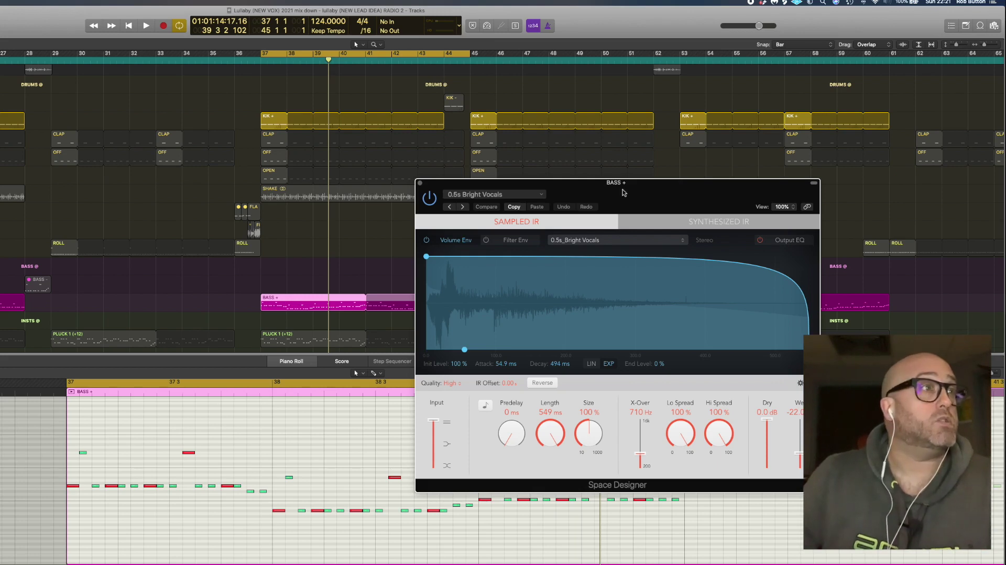
{"action": "key", "text": "space"}
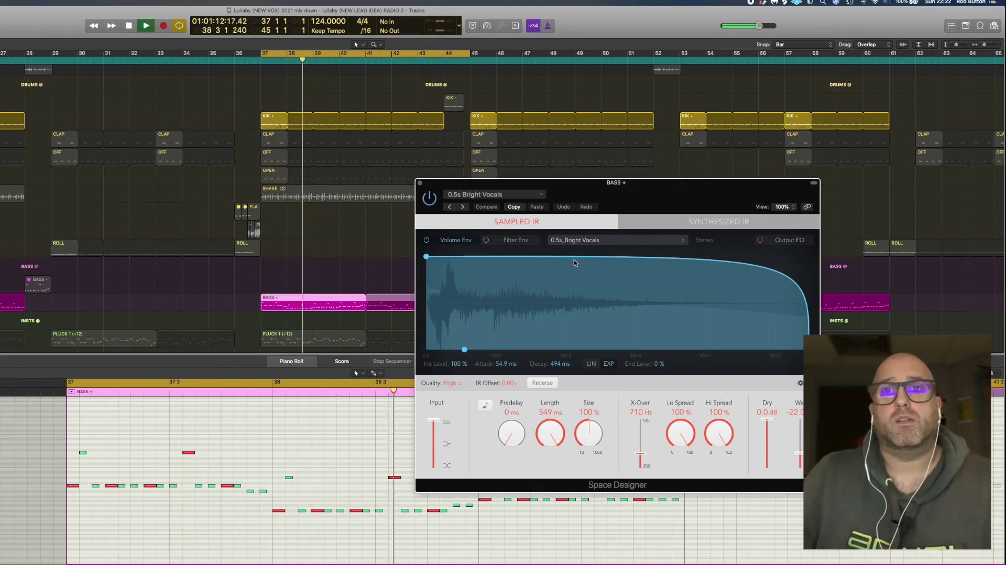
{"action": "key", "text": "space"}
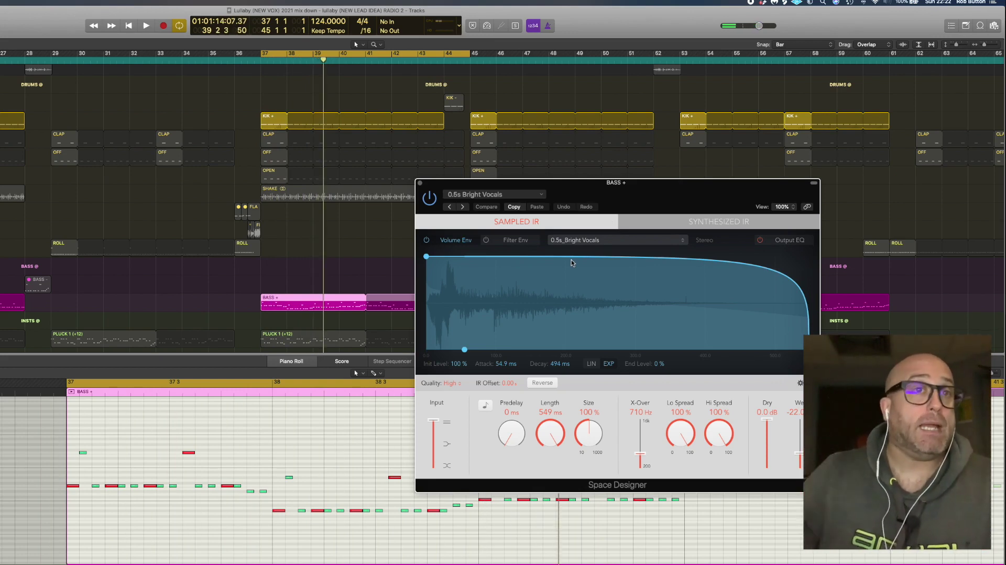
{"action": "key", "text": "space"}
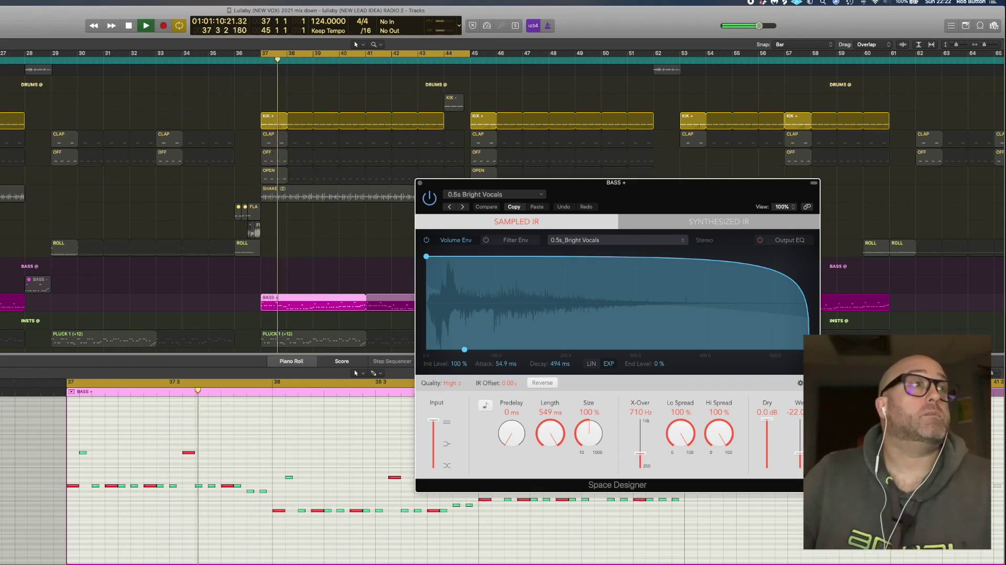
{"action": "key", "text": "space"}
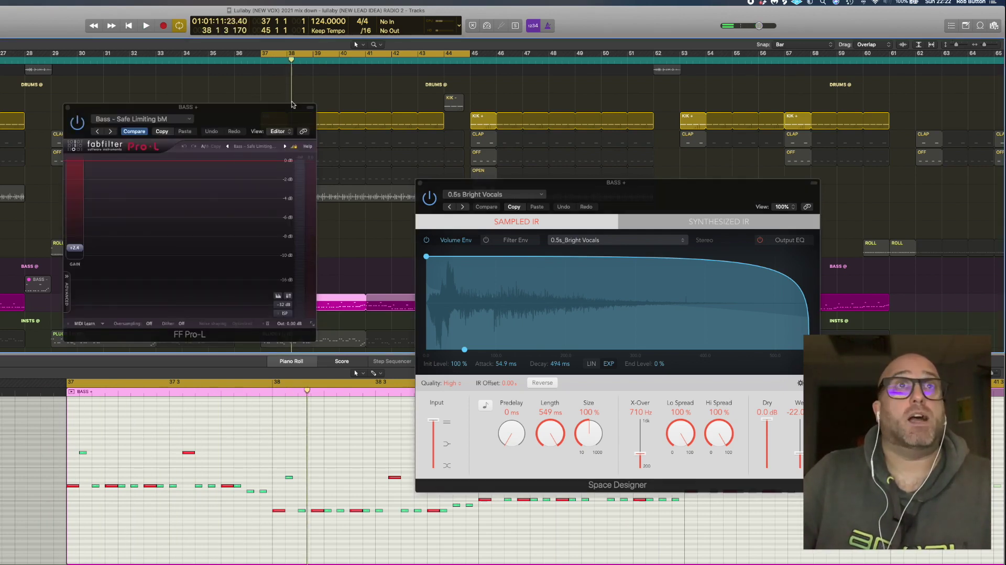
- Replace the Space Designer window with Pro-L, audition the kick and bass through the Bass - Safe Limiting bM preset, and close the limiter
{"action": "left_click_drag", "start_coordinate": [294, 105], "coordinate": [373, 181]}
{"action": "left_click", "coordinate": [420, 183]}
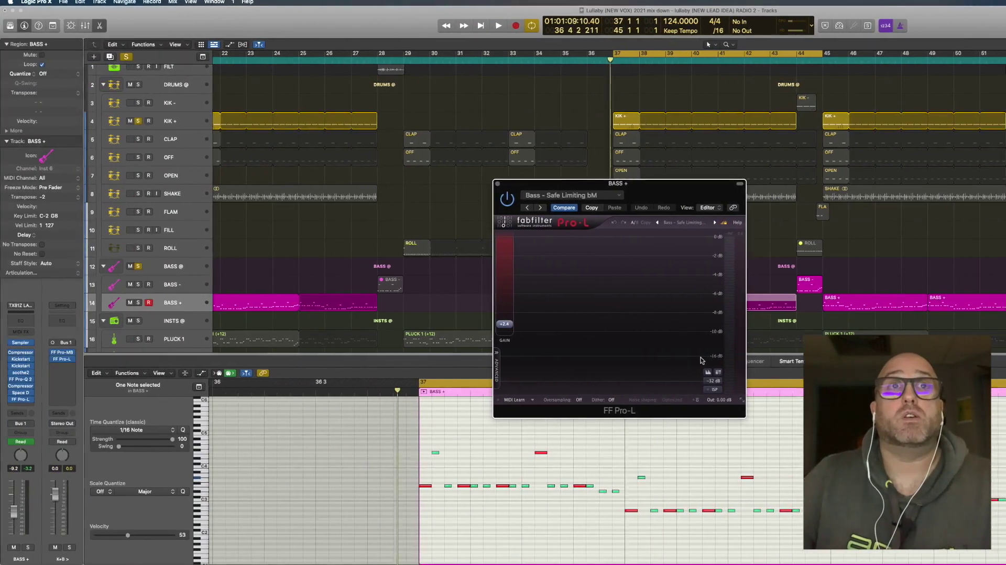
{"action": "key", "text": "space"}
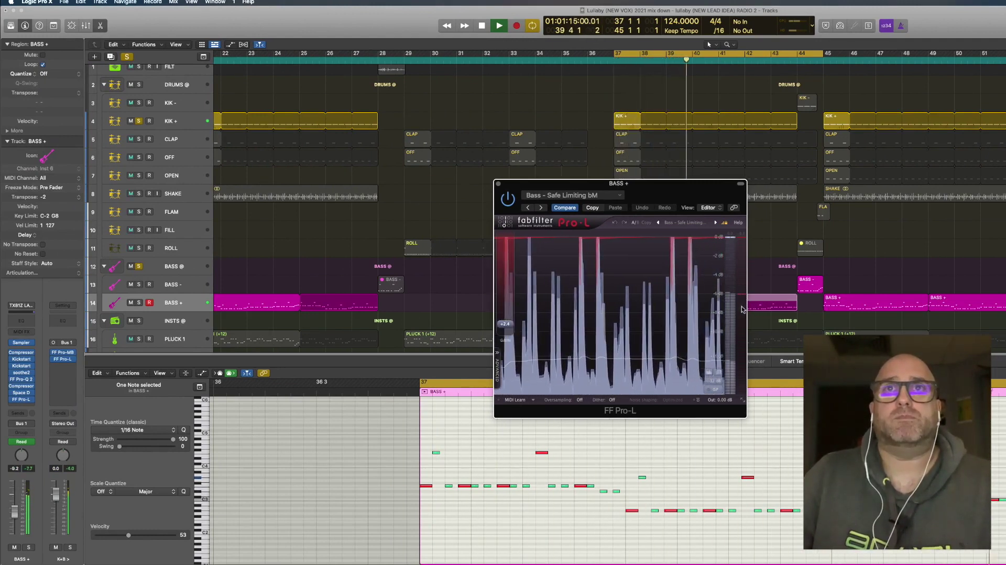
{"action": "key", "text": "space"}
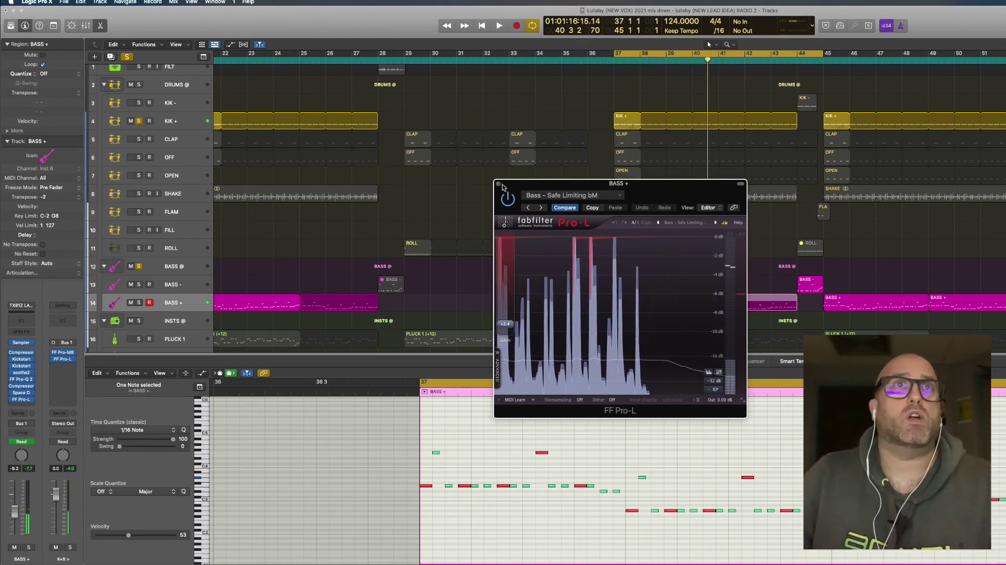
{"action": "key", "text": "super+w"}
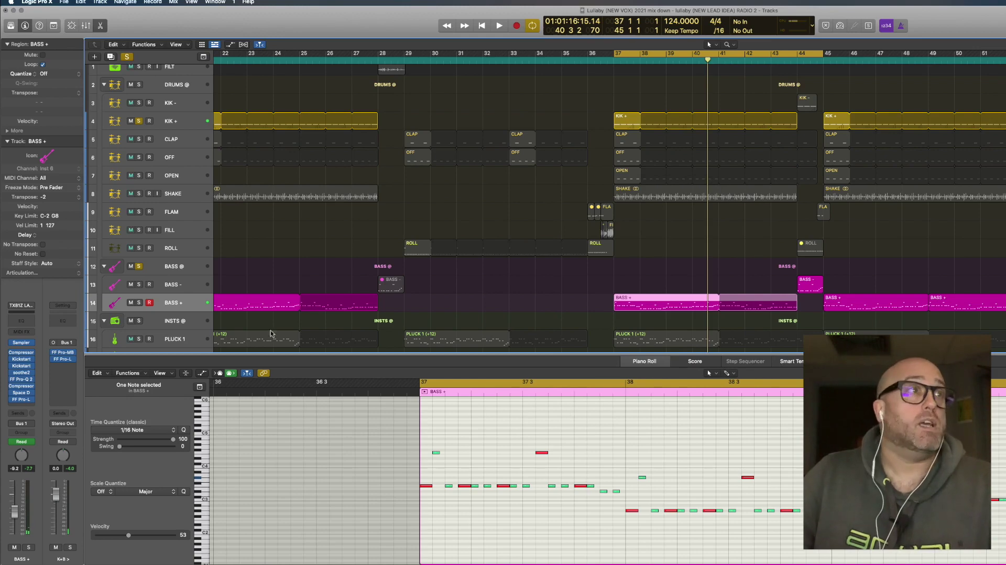
- Move the solo from the BASS @ stack to the INSTS @ stack and audition the instruments from bar 37 and from bar 29
{"action": "scroll", "coordinate": [609, 246], "scroll_direction": "down", "scroll_amount": 5}
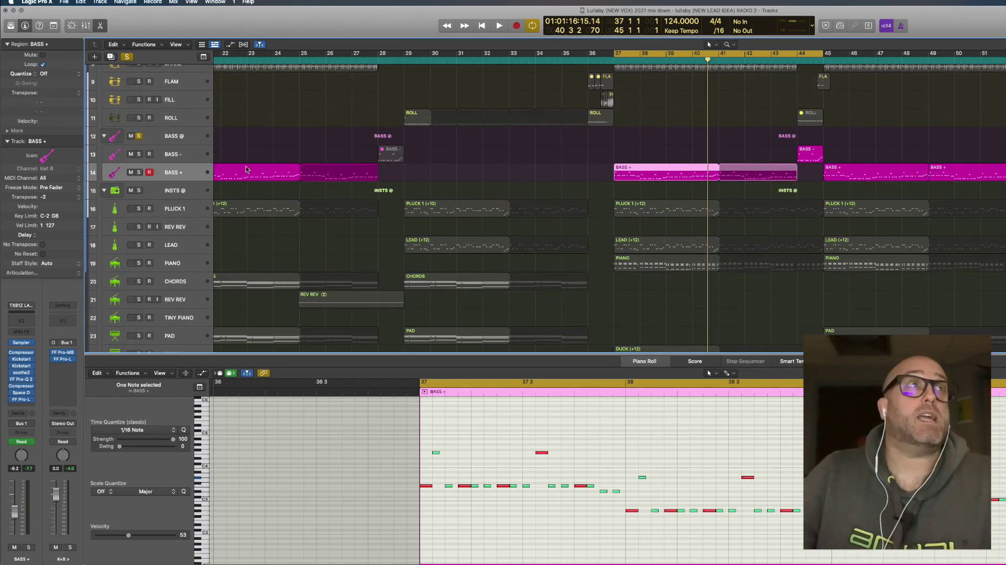
{"action": "left_click", "coordinate": [139, 137]}
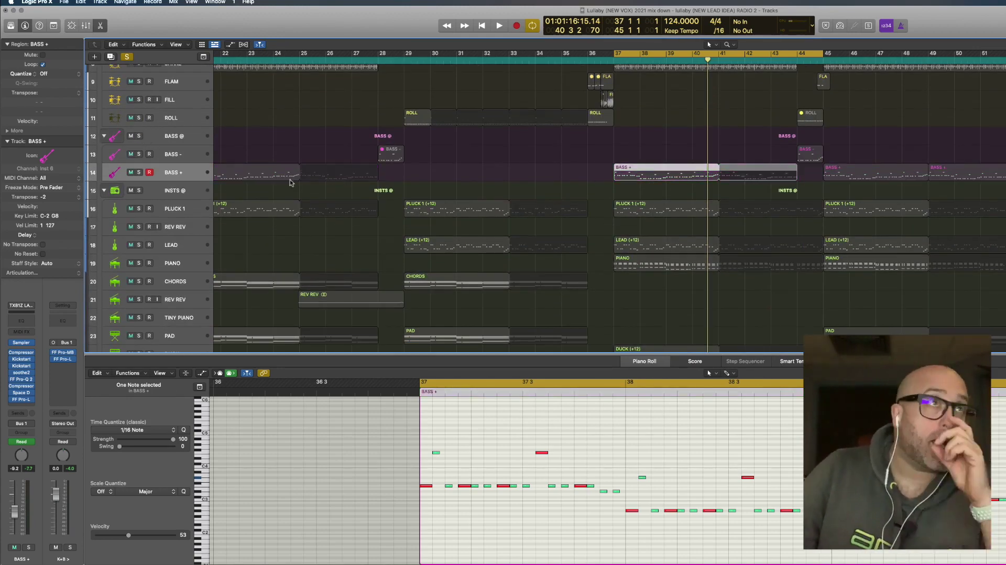
{"action": "left_click", "coordinate": [139, 190]}
{"action": "scroll", "coordinate": [436, 180], "scroll_direction": "down", "scroll_amount": 3}
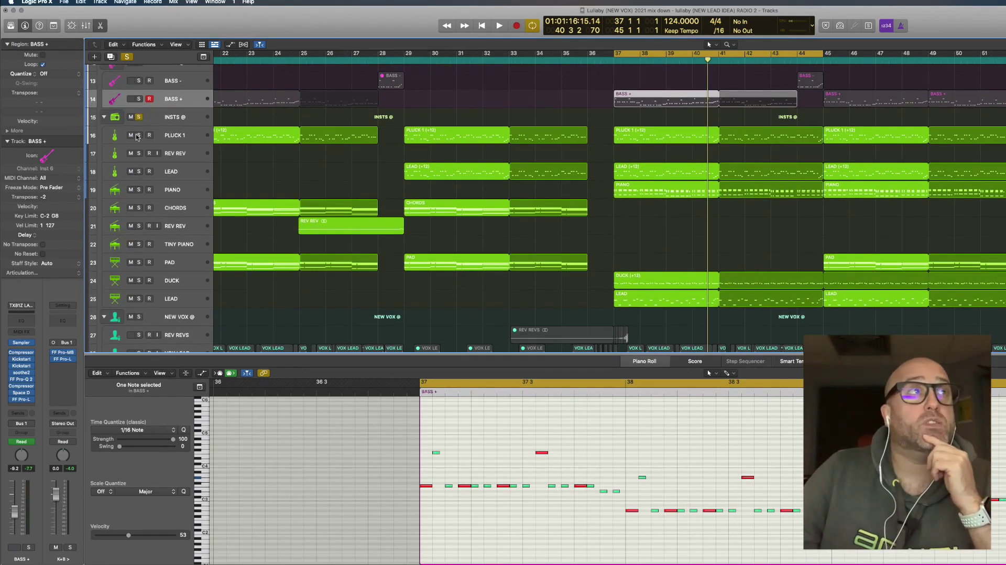
{"action": "left_click", "coordinate": [635, 223]}
{"action": "key", "text": "space"}
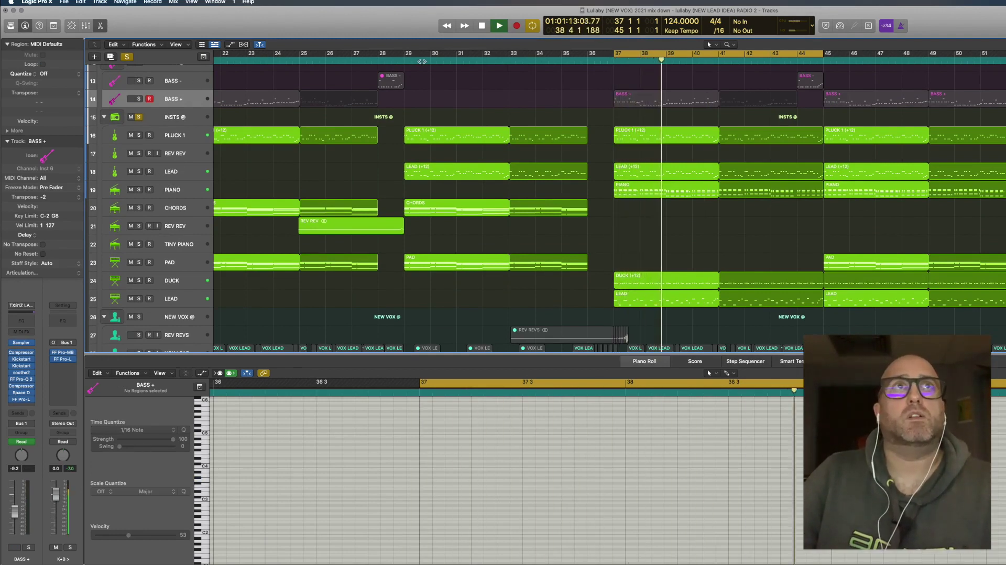
{"action": "left_click", "coordinate": [401, 61]}
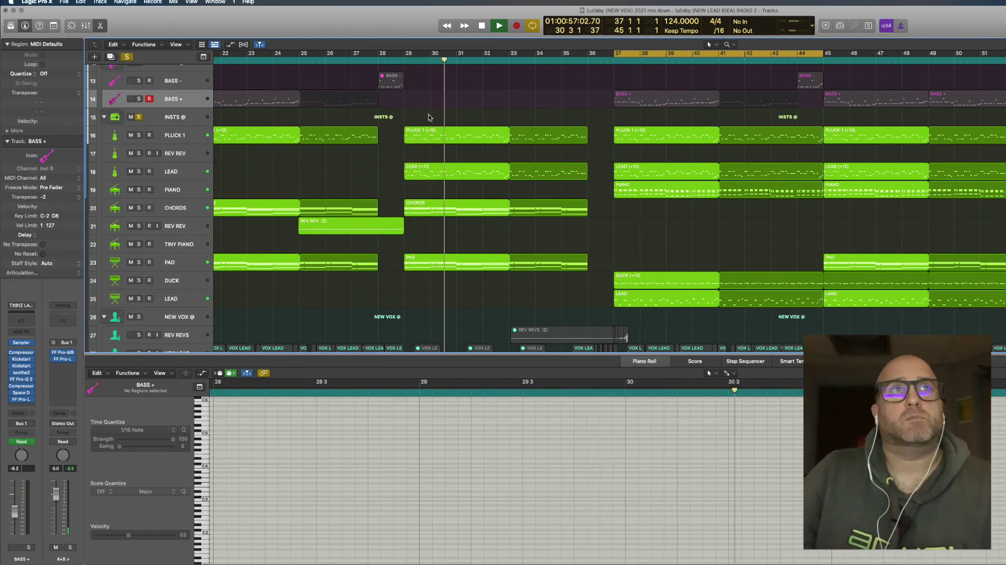
{"action": "key", "text": "space"}
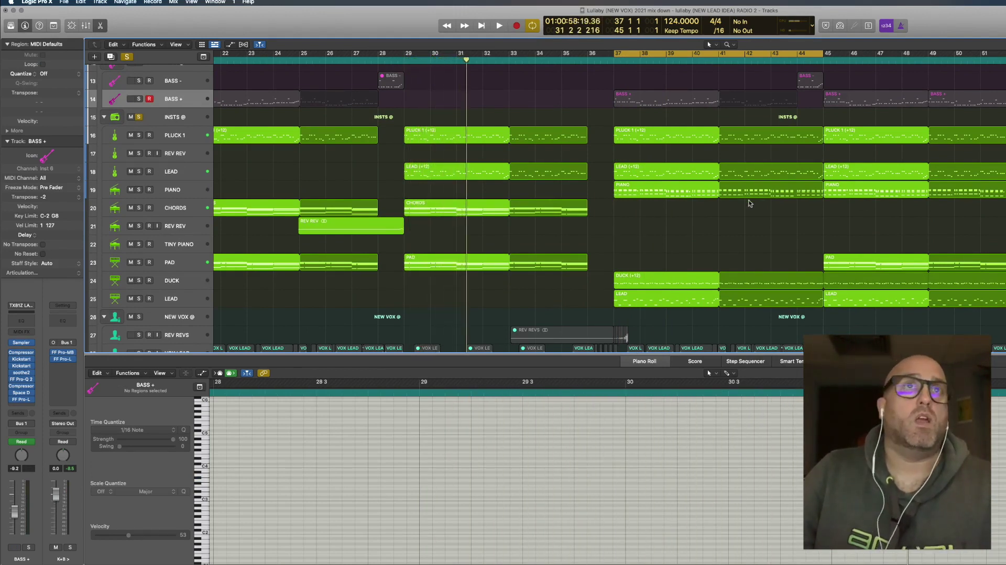
- Solo only the PLUCK 1 track and audition it in the bar 37 to 45 cycle
{"action": "scroll", "coordinate": [667, 257], "scroll_direction": "up", "scroll_amount": 3}
{"action": "scroll", "coordinate": [666, 256], "scroll_direction": "left", "scroll_amount": 2}
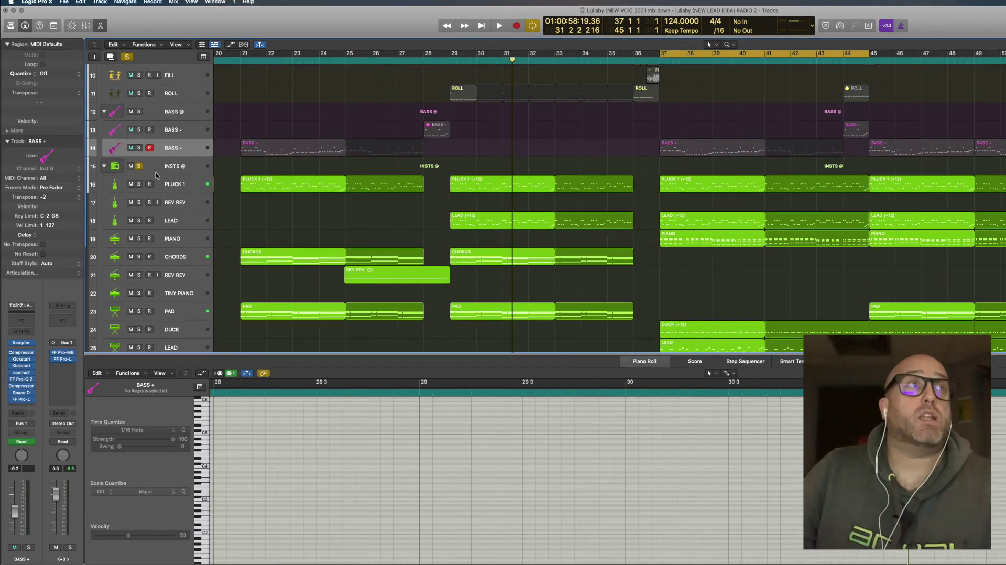
{"action": "left_click", "coordinate": [138, 185]}
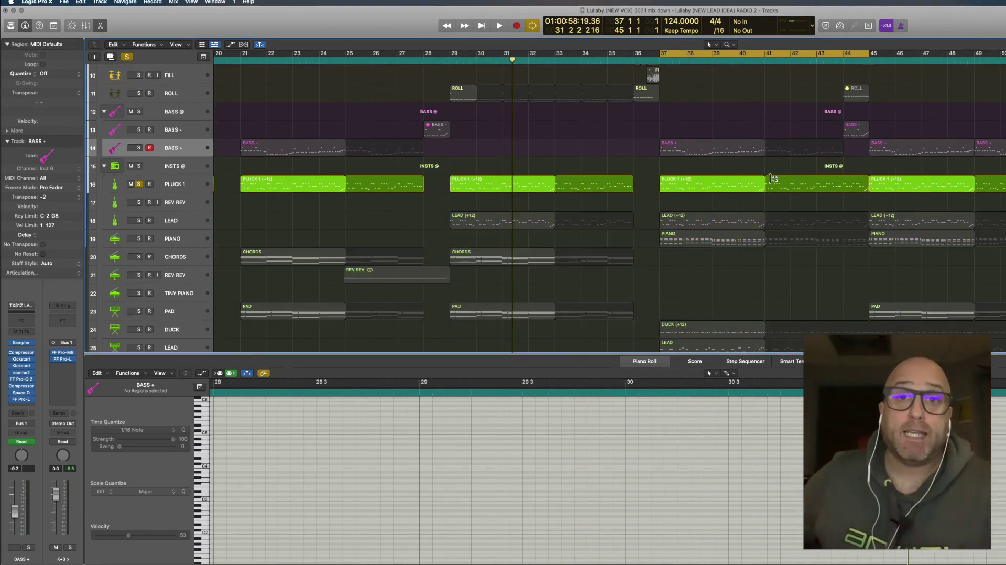
{"action": "key", "text": "space"}
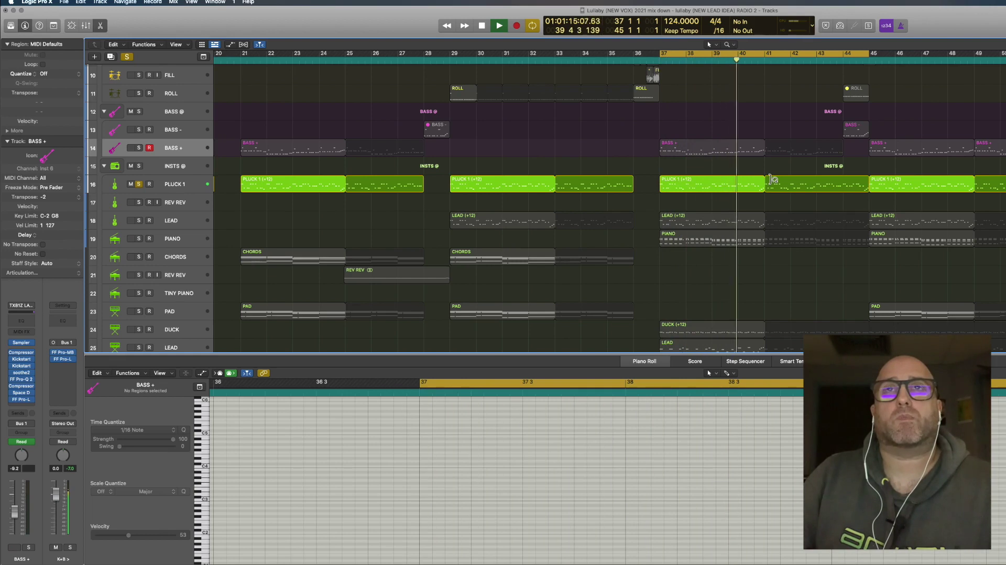
{"action": "key", "text": "space"}
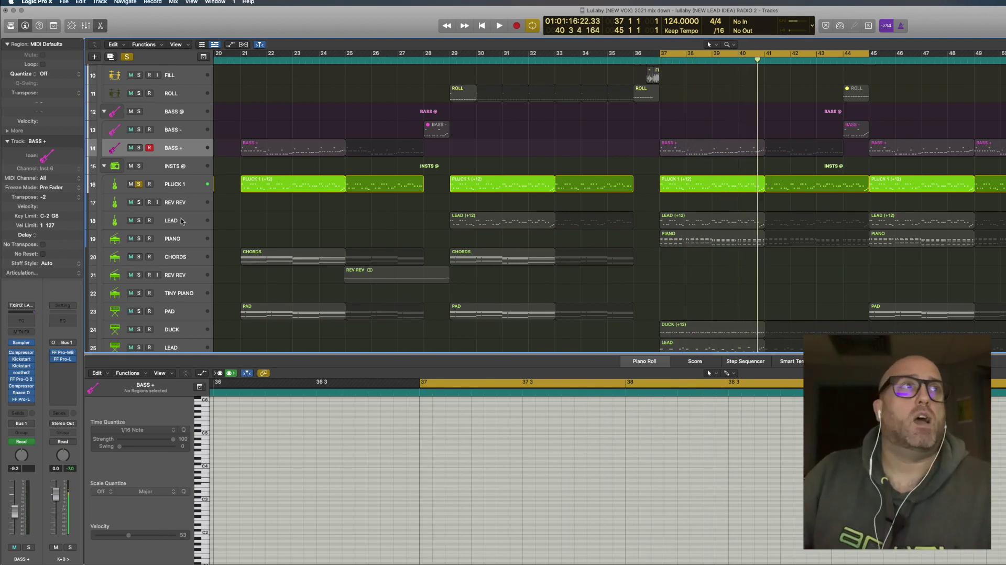
- Switch the solo to the LEAD track below PLUCK 1 and audition it from bar 37
{"action": "left_click", "coordinate": [139, 221], "text": "alt"}
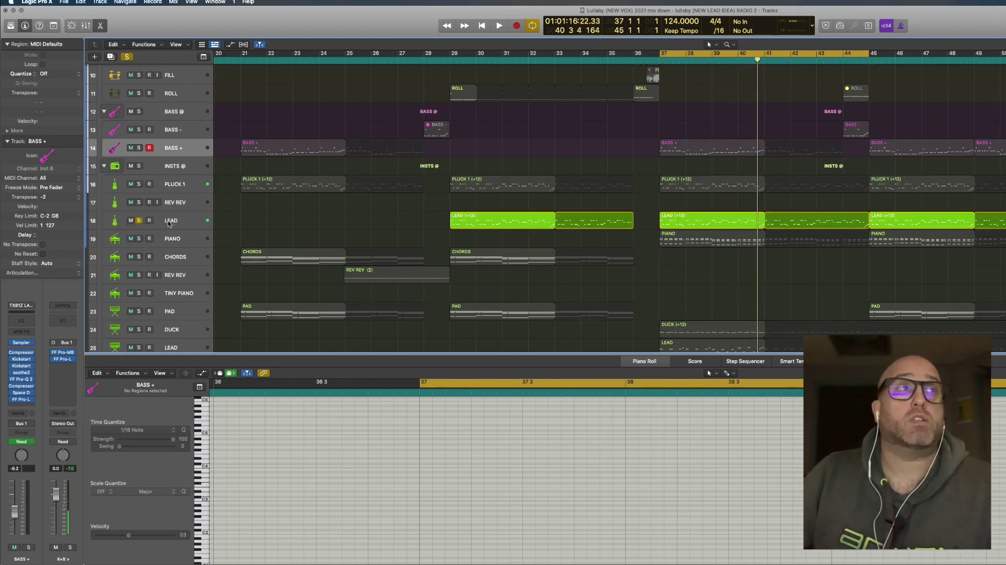
{"action": "key", "text": "space"}
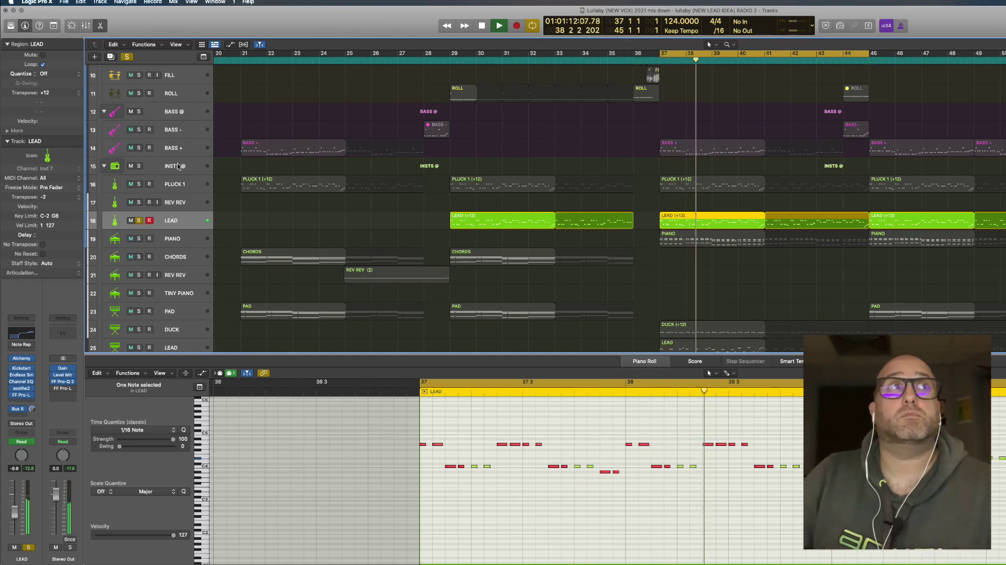
{"action": "scroll", "coordinate": [173, 134], "scroll_direction": "up", "scroll_amount": 5}
{"action": "scroll", "coordinate": [499, 243], "scroll_direction": "down", "scroll_amount": 8}
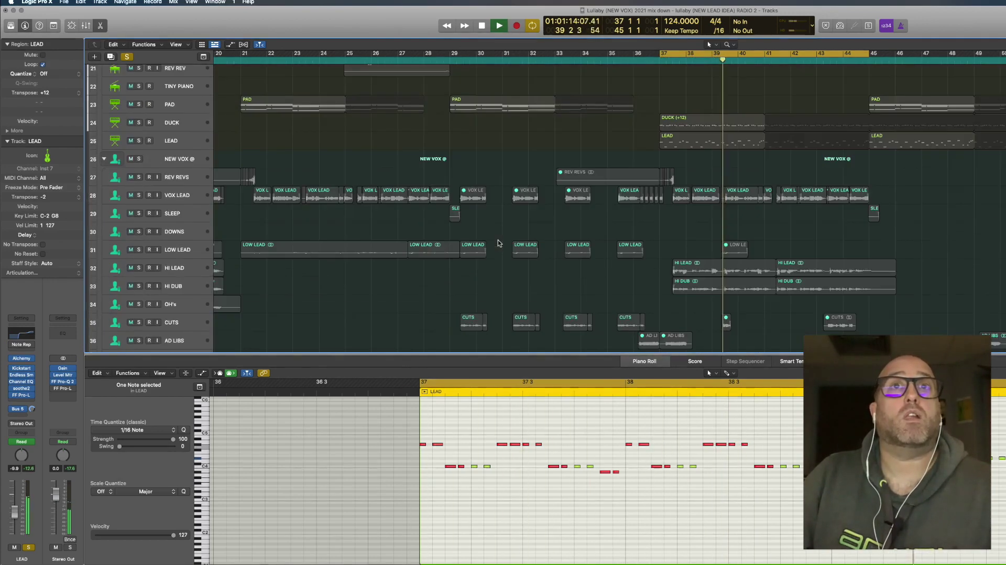
{"action": "scroll", "coordinate": [499, 243], "scroll_direction": "up", "scroll_amount": 3}
{"action": "key", "text": "space"}
- Hide the Piano Roll editor and briefly audition the soloed LEAD track again
{"action": "key", "text": "e"}
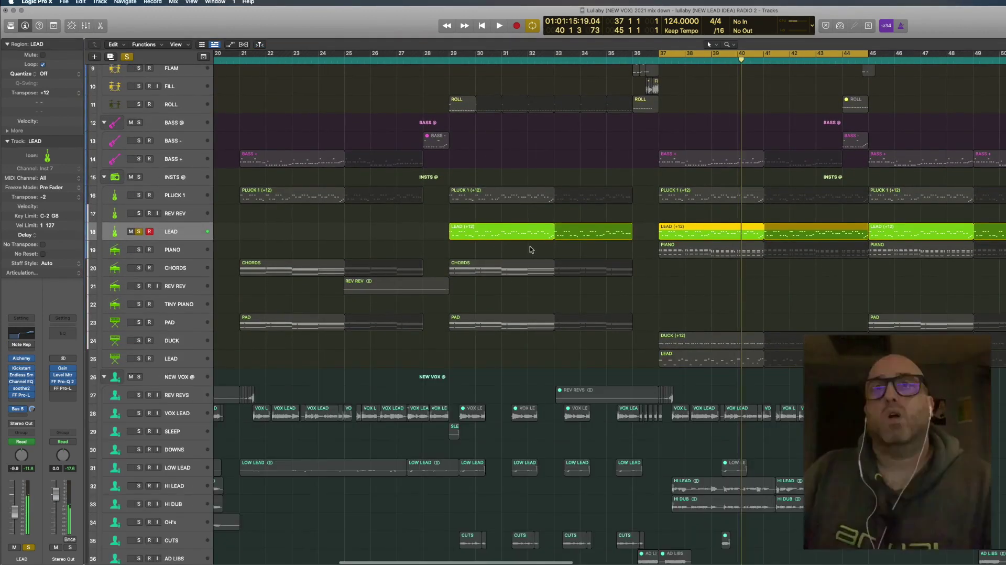
{"action": "key", "text": "space"}
{"action": "key", "text": "space"}
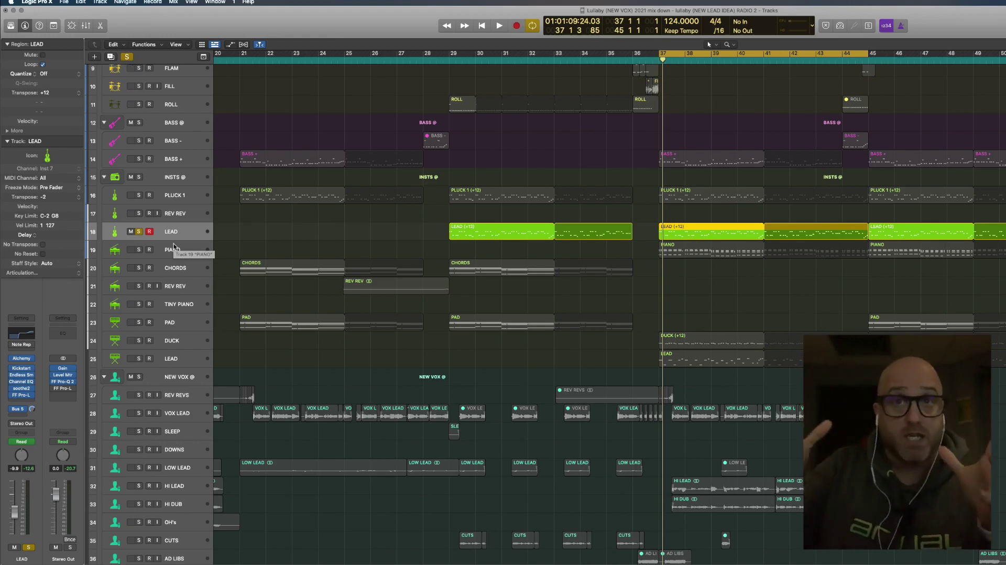
- Switch the solo from LEAD back to PLUCK 1 and audition the pluck, leaving the Score editor hidden
{"action": "scroll", "coordinate": [174, 247], "scroll_direction": "up", "scroll_amount": 1}
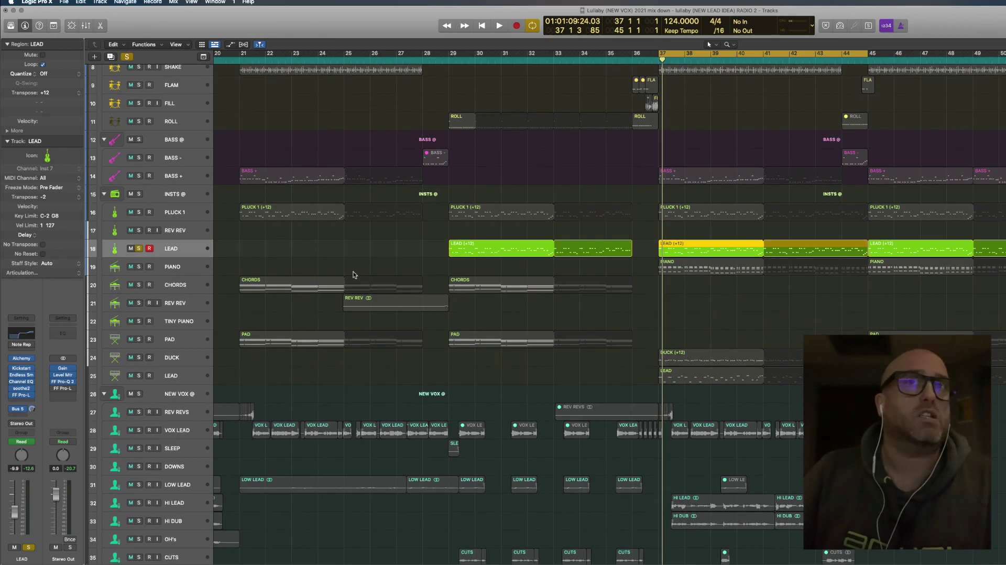
{"action": "left_click", "coordinate": [139, 212]}
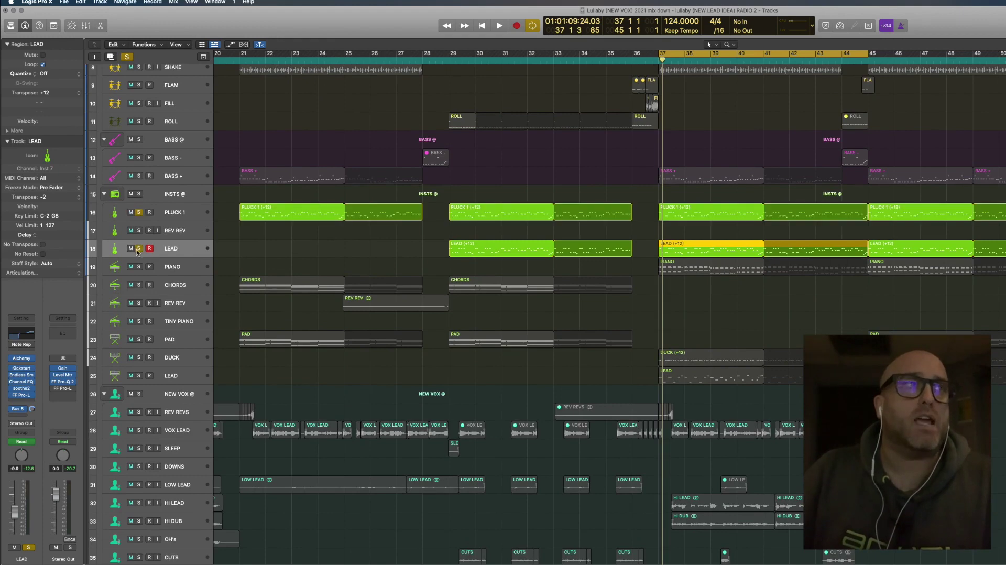
{"action": "left_click", "coordinate": [139, 249]}
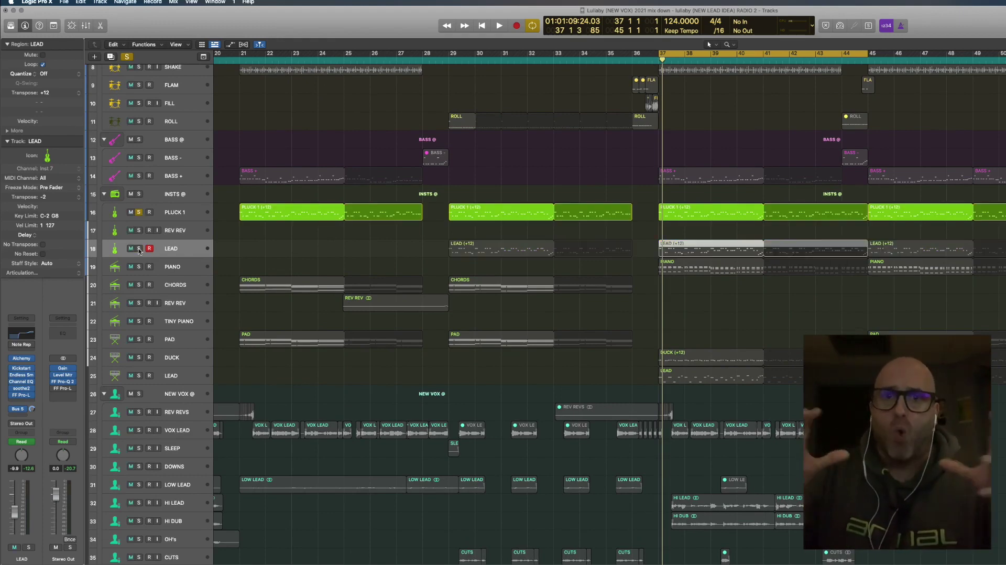
{"action": "key", "text": "n"}
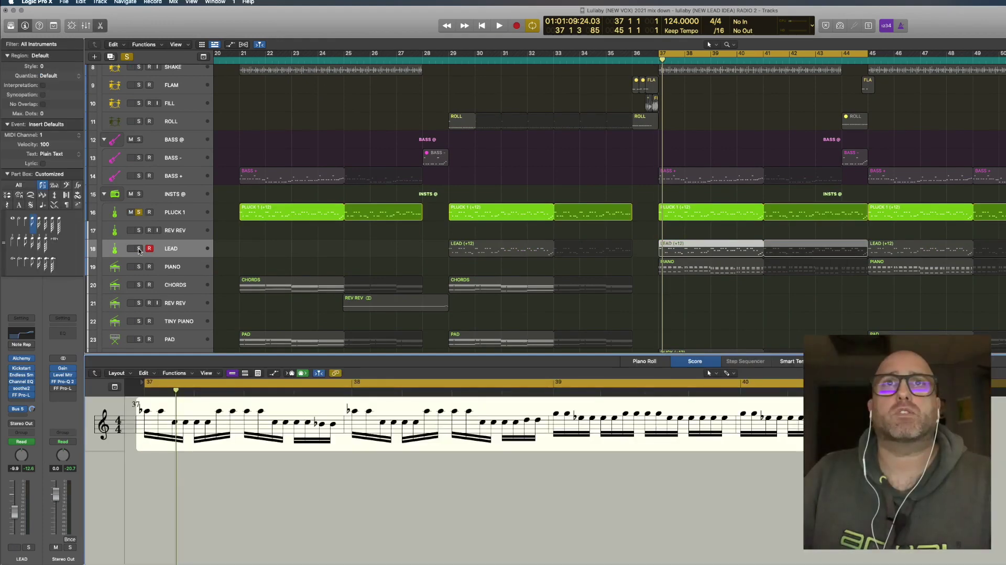
{"action": "key", "text": "space"}
{"action": "key", "text": "n"}
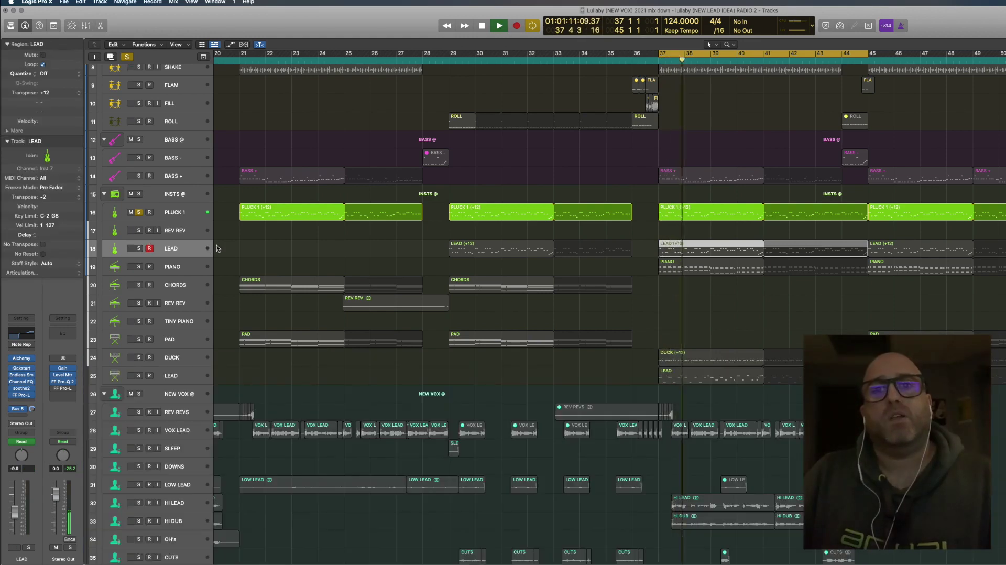
{"action": "key", "text": "space"}
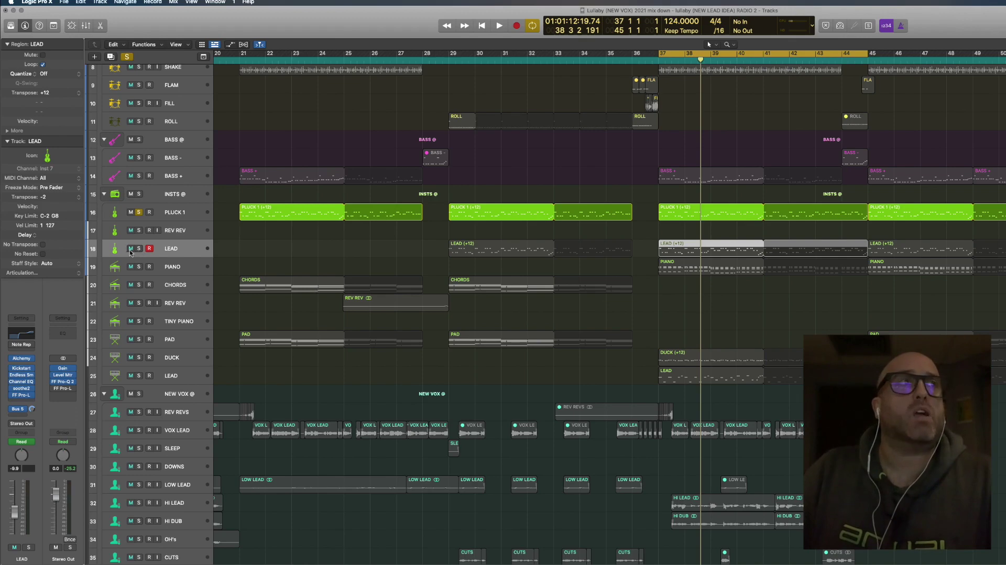
- Open the Alchemy instrument on PLUCK 1, examine its Anthem Hook Lead preset with the Pluck snapshot, and close it
{"action": "left_click", "coordinate": [174, 212]}
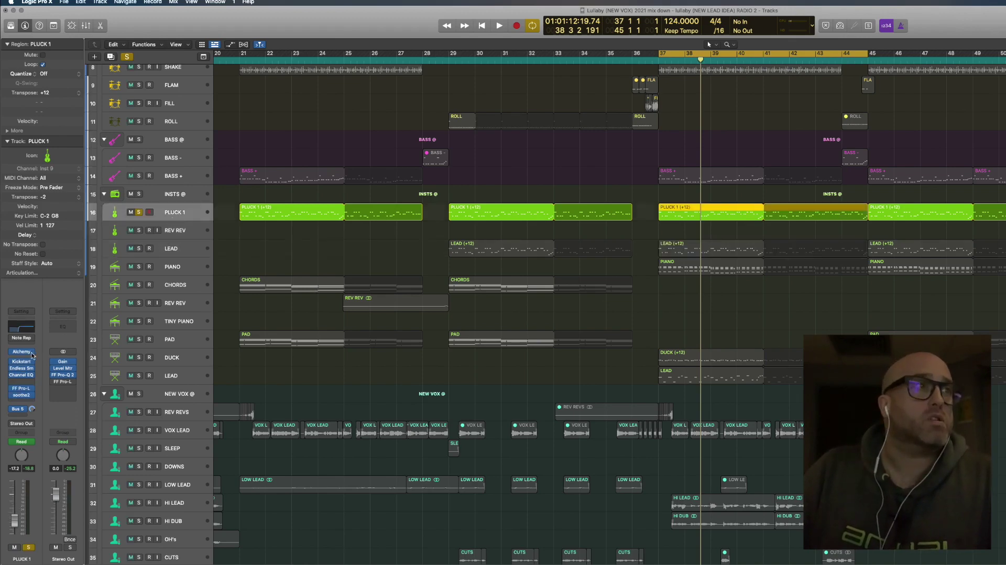
{"action": "left_click", "coordinate": [3, 352]}
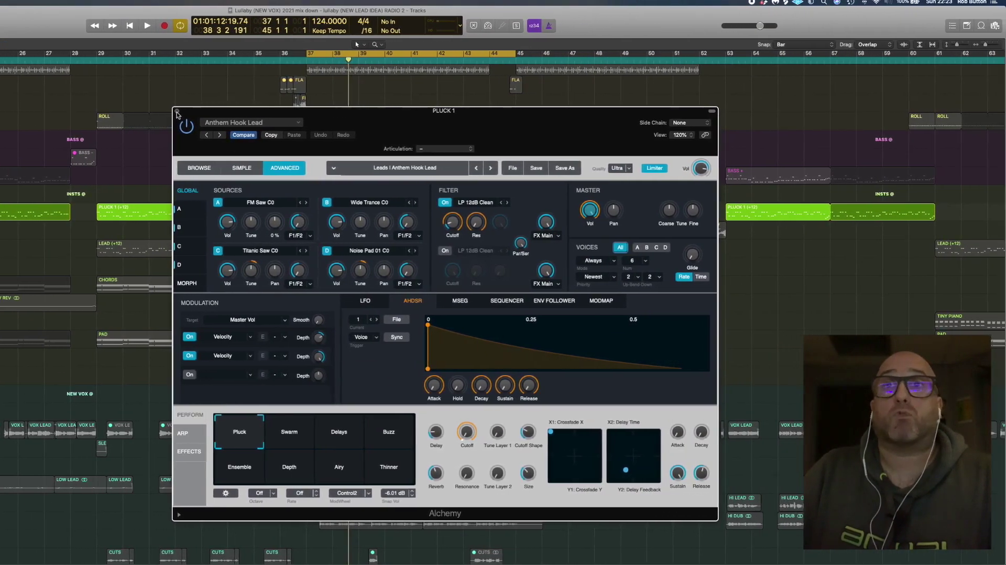
{"action": "left_click", "coordinate": [209, 112]}
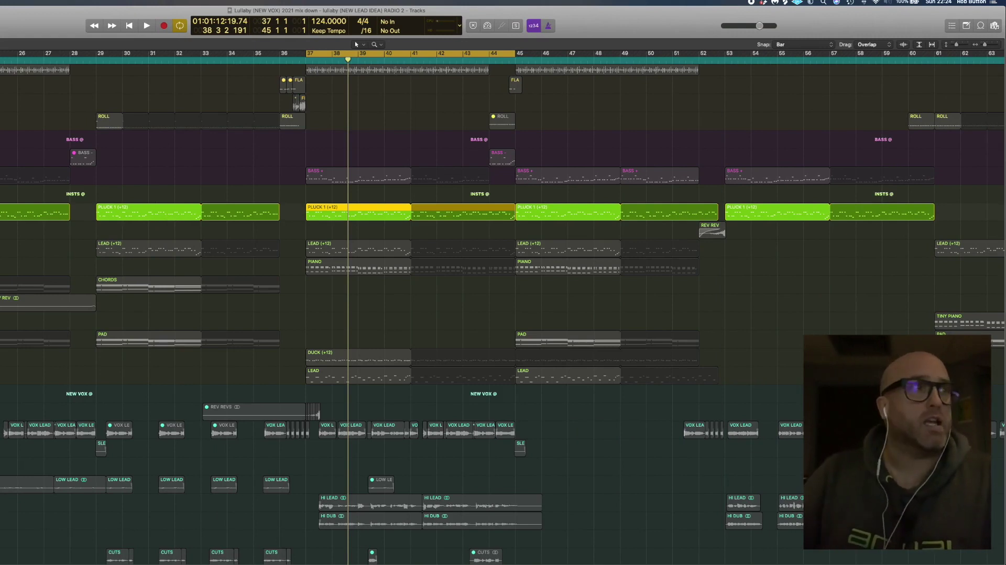
- Examine the LEAD track's Alchemy patch with the Airy snapshot and its Kickstart ducking curve, closing each window
{"action": "left_click", "coordinate": [358, 248]}
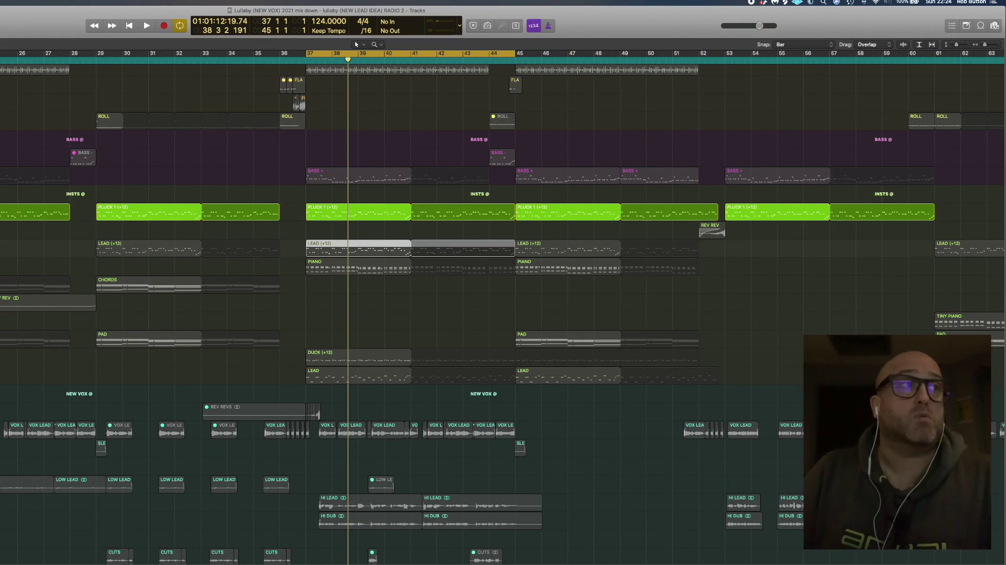
{"action": "key", "text": "v"}
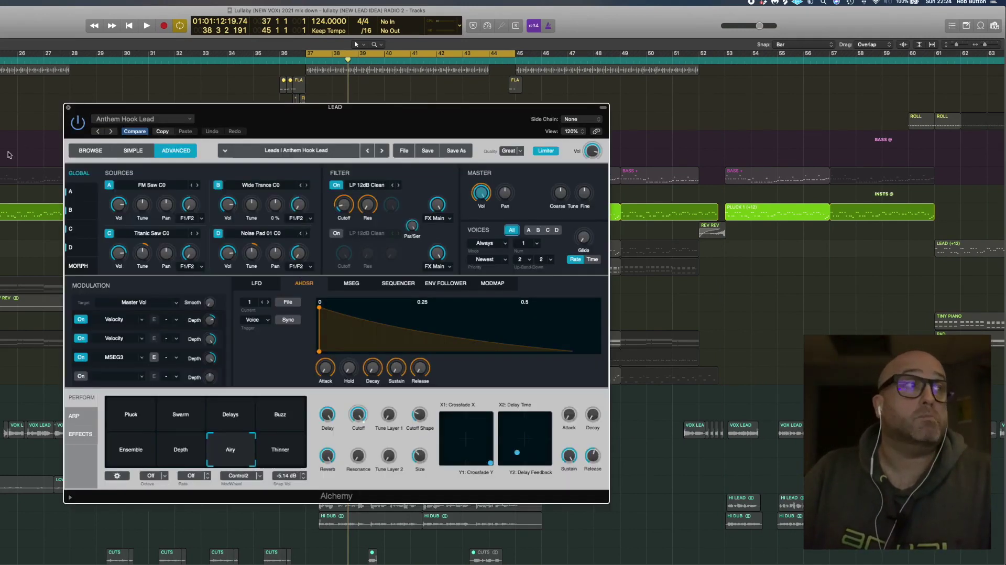
{"action": "left_click", "coordinate": [68, 107]}
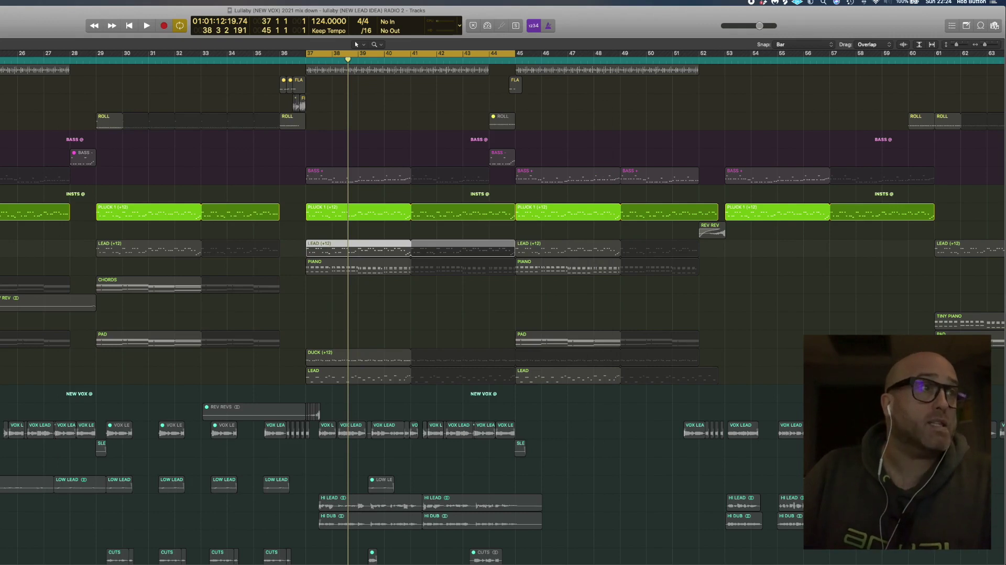
{"action": "left_click", "coordinate": [1, 346]}
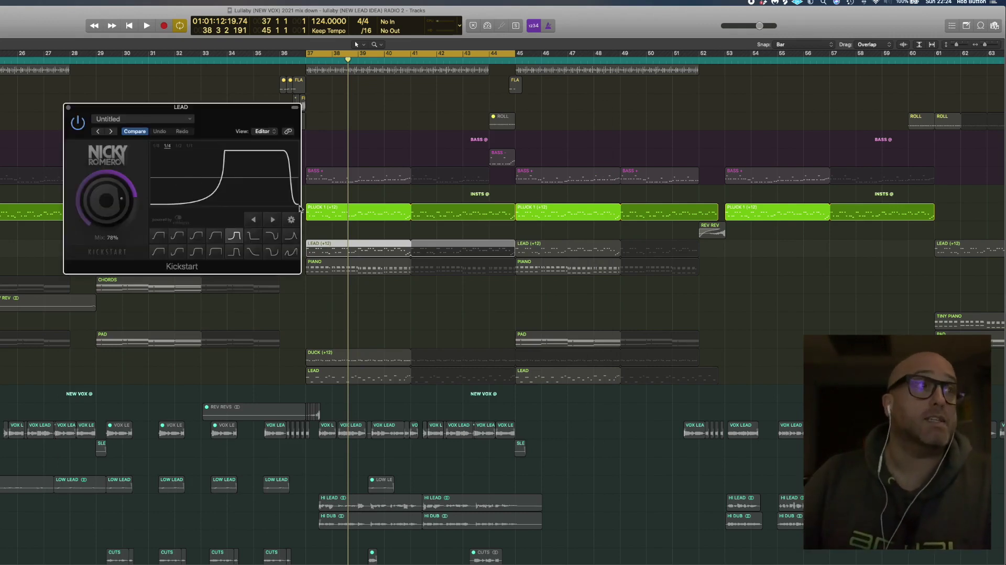
{"action": "left_click", "coordinate": [69, 108]}
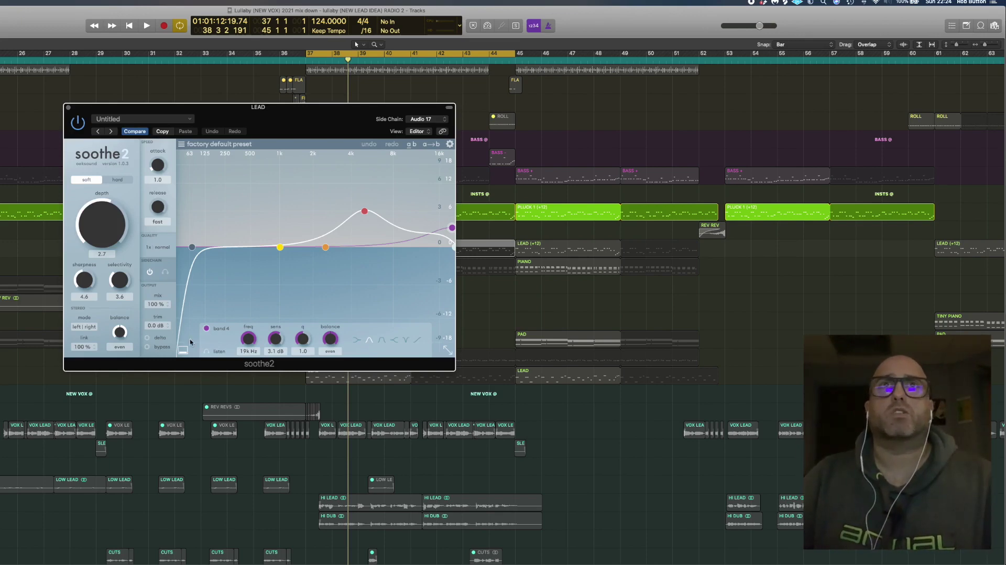
- Reposition the LEAD track's soothe2 window, switch the solo from PLUCK 1 to LEAD, audition it through soothe2, and close the plug-in
{"action": "left_click_drag", "start_coordinate": [262, 133], "coordinate": [568, 223]}
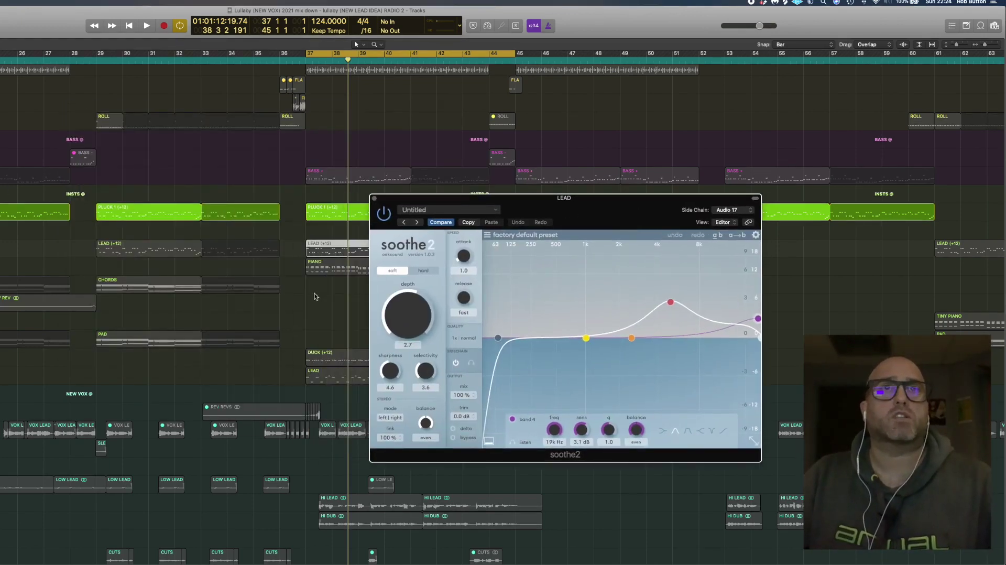
{"action": "key", "text": "s"}
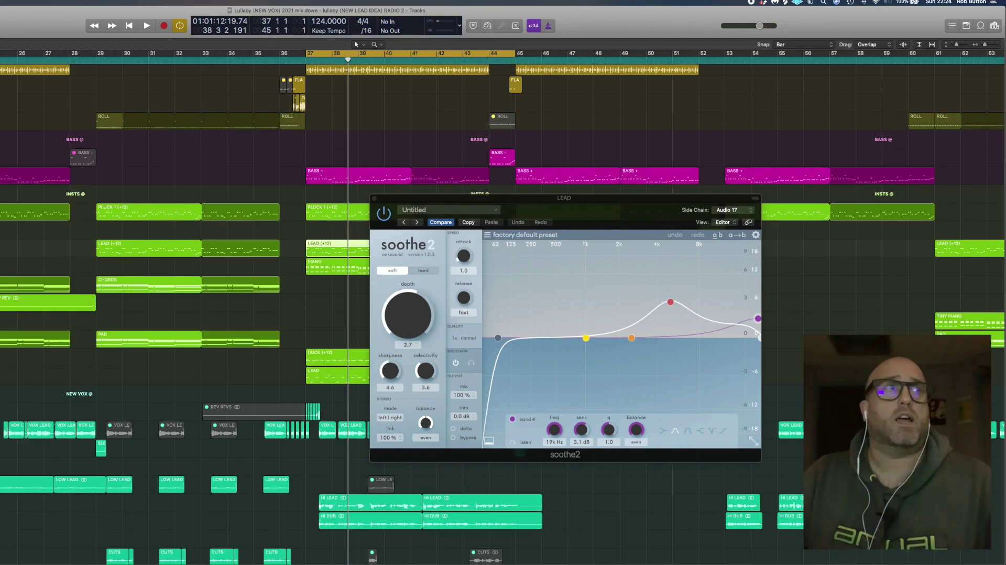
{"action": "key", "text": "s"}
{"action": "key", "text": "space"}
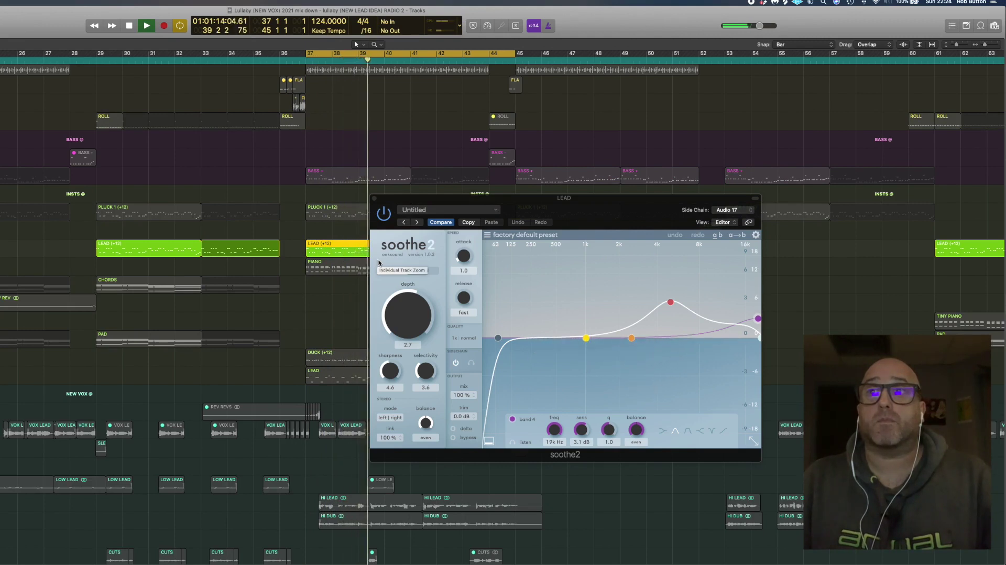
{"action": "key", "text": "space"}
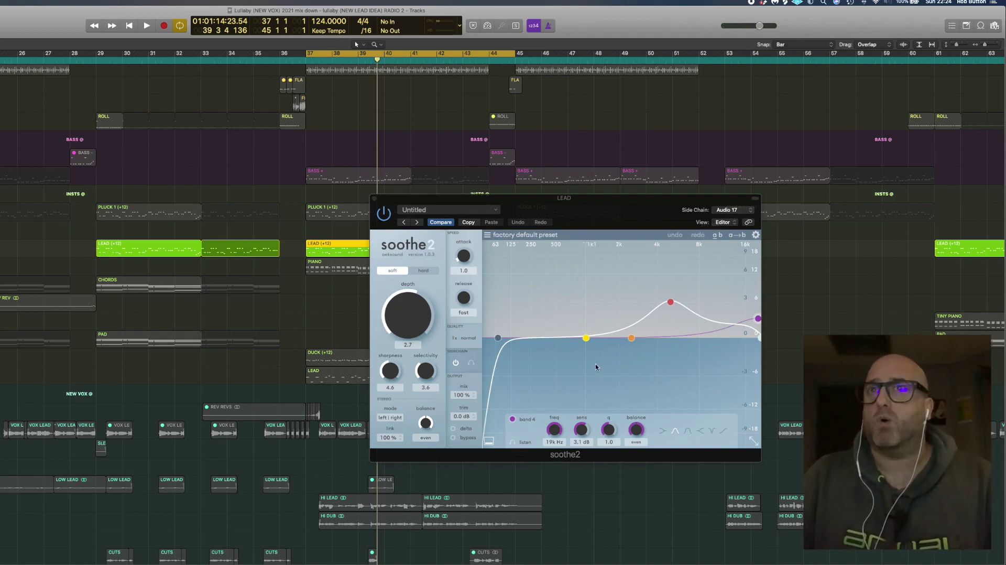
{"action": "left_click", "coordinate": [374, 200]}
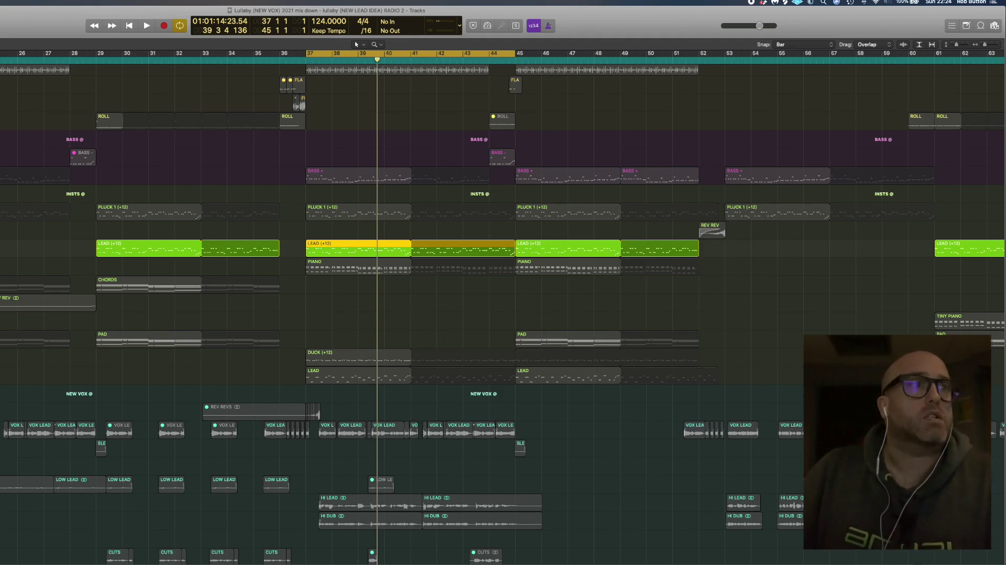
- Select the DUCK region at bar 37 and solo its track alongside LEAD
{"action": "left_click", "coordinate": [358, 357]}
{"action": "key", "text": "s"}
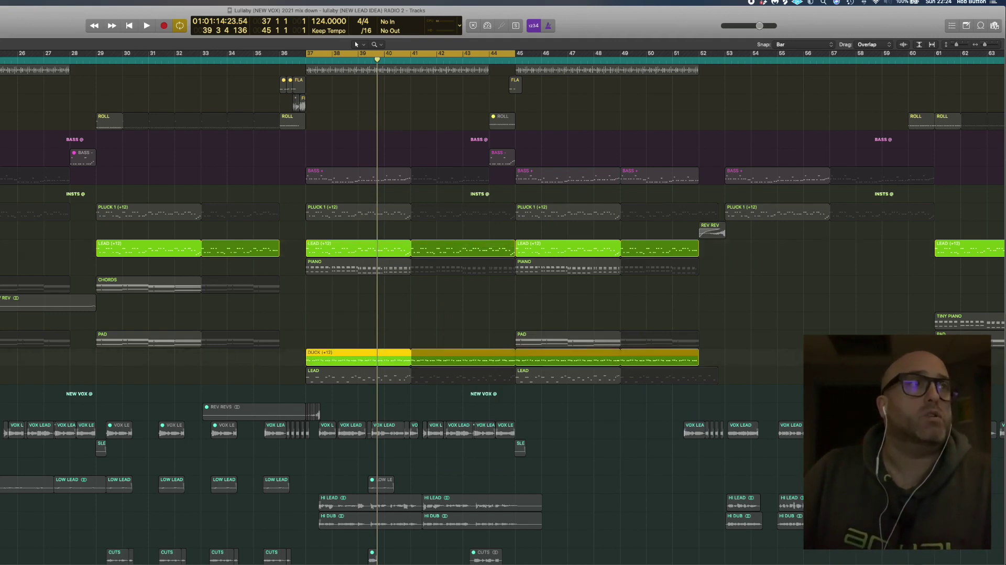
- Remove LEAD from the solo so only the DUCK track plays, and audition it from bar 37
{"action": "left_click", "coordinate": [522, 353]}
{"action": "left_click", "coordinate": [496, 305]}
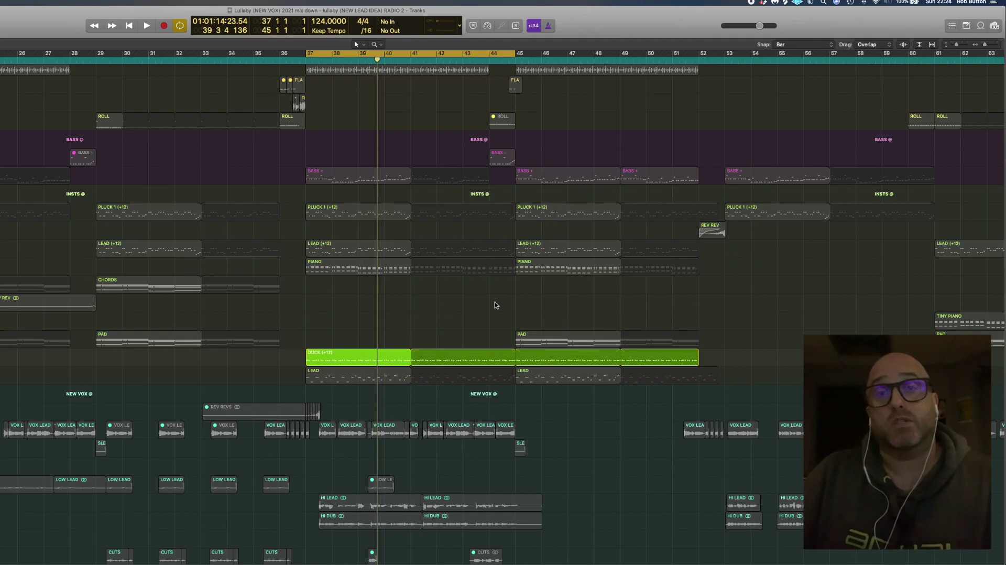
{"action": "key", "text": "space"}
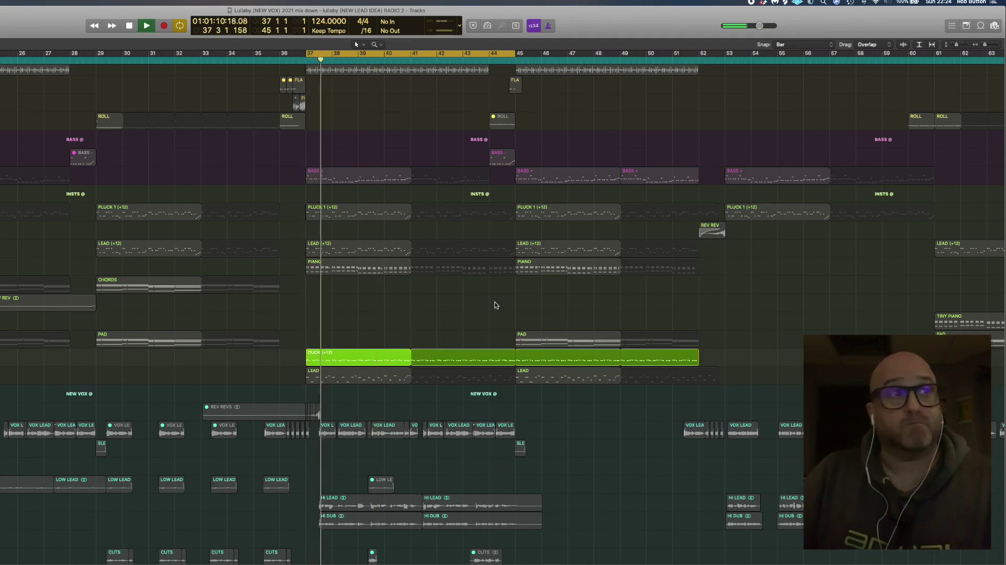
{"action": "key", "text": "space"}
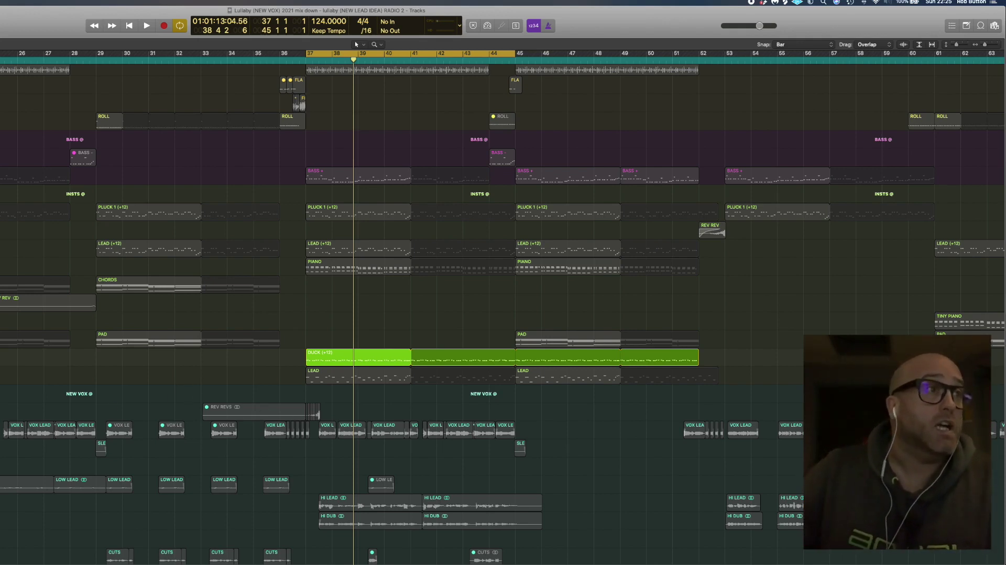
- Examine the DUCK track's Tape Delay and Space Designer reverb side by side while auditioning the part, closing both plug-ins
{"action": "key", "text": "v"}
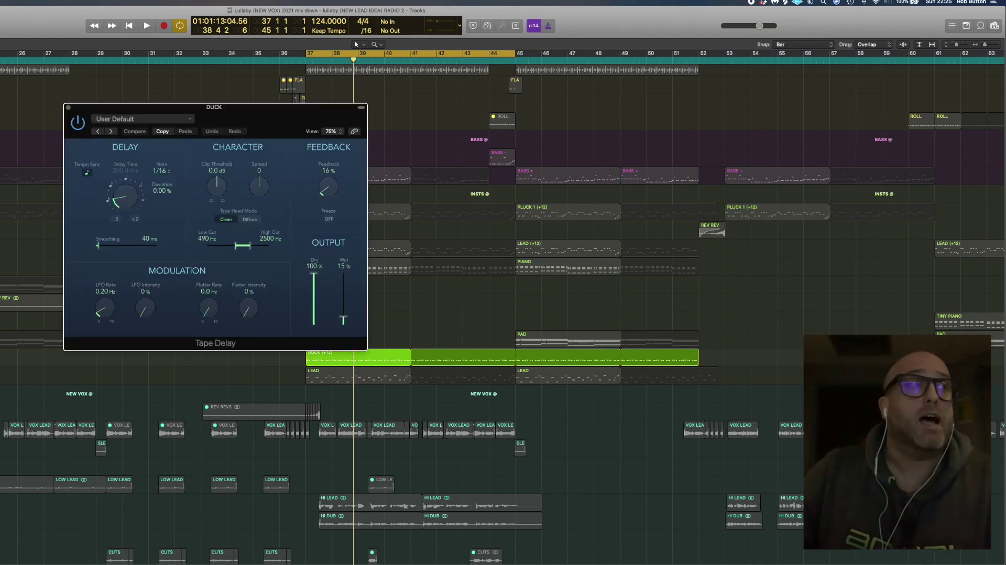
{"action": "left_click_drag", "start_coordinate": [292, 117], "coordinate": [595, 166]}
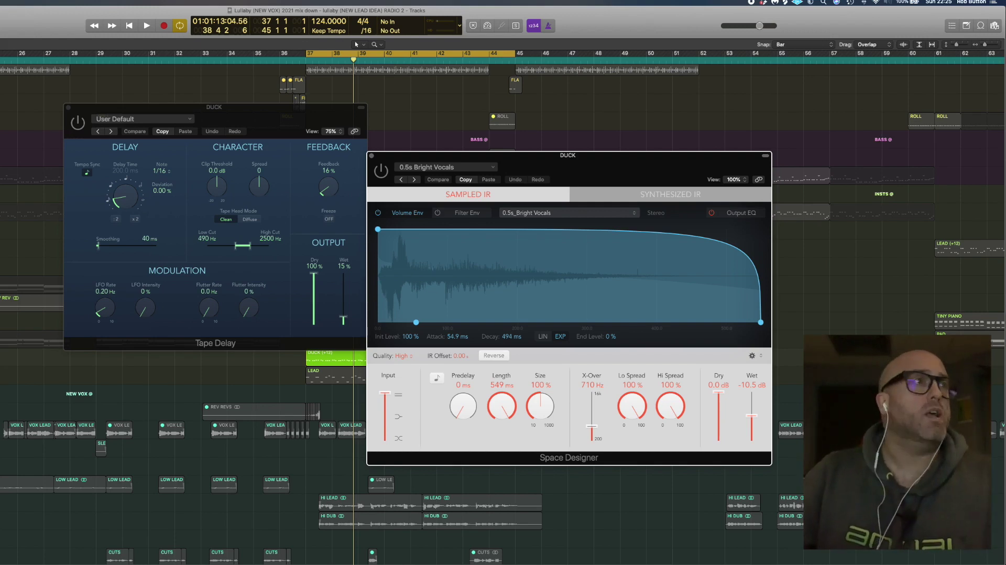
{"action": "key", "text": "space"}
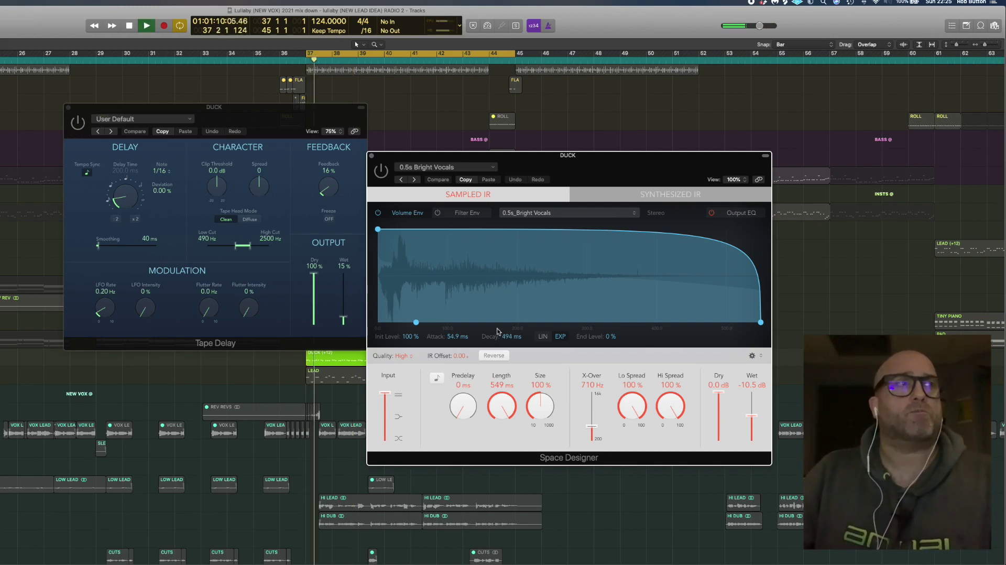
{"action": "key", "text": "space"}
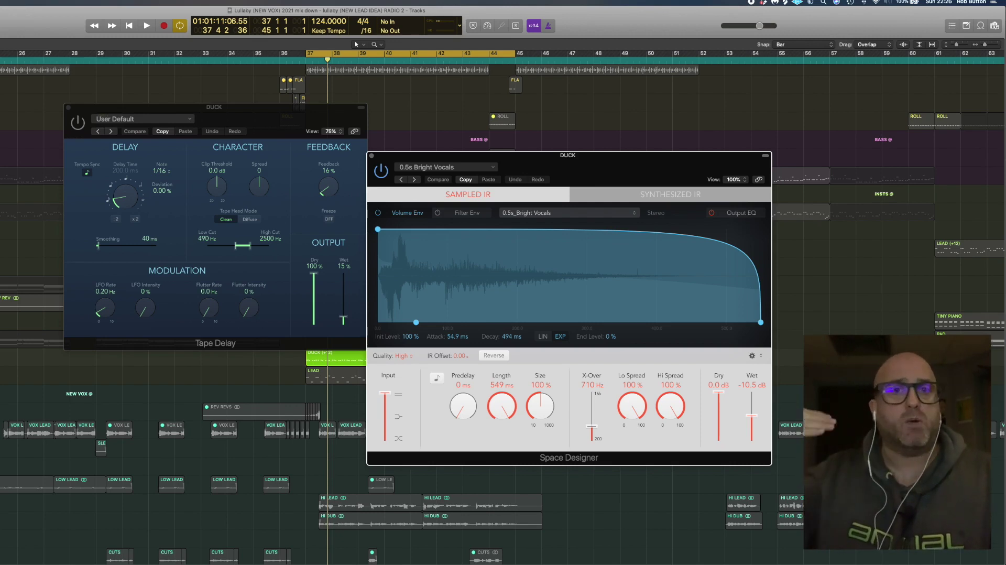
{"action": "key", "text": "space"}
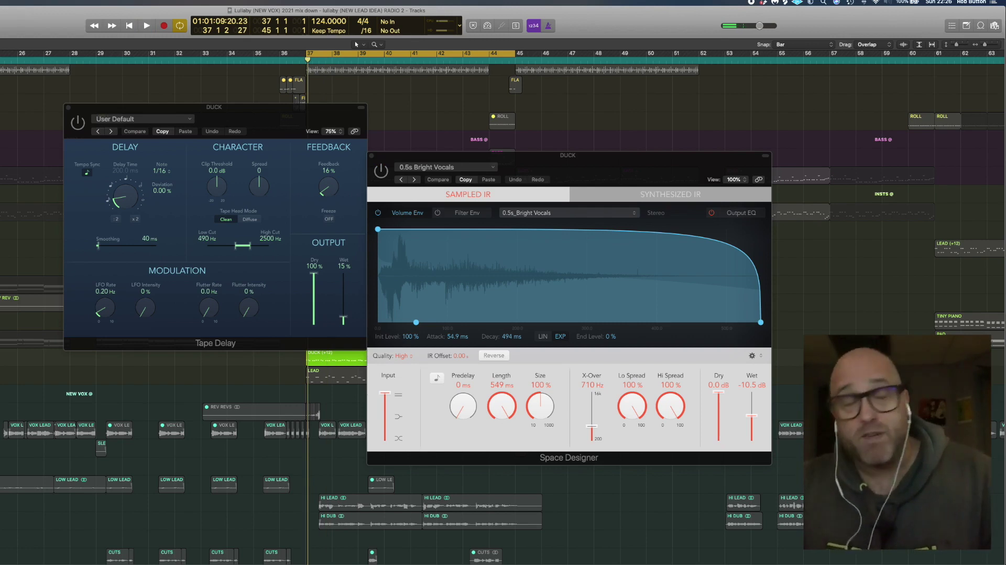
{"action": "key", "text": "space"}
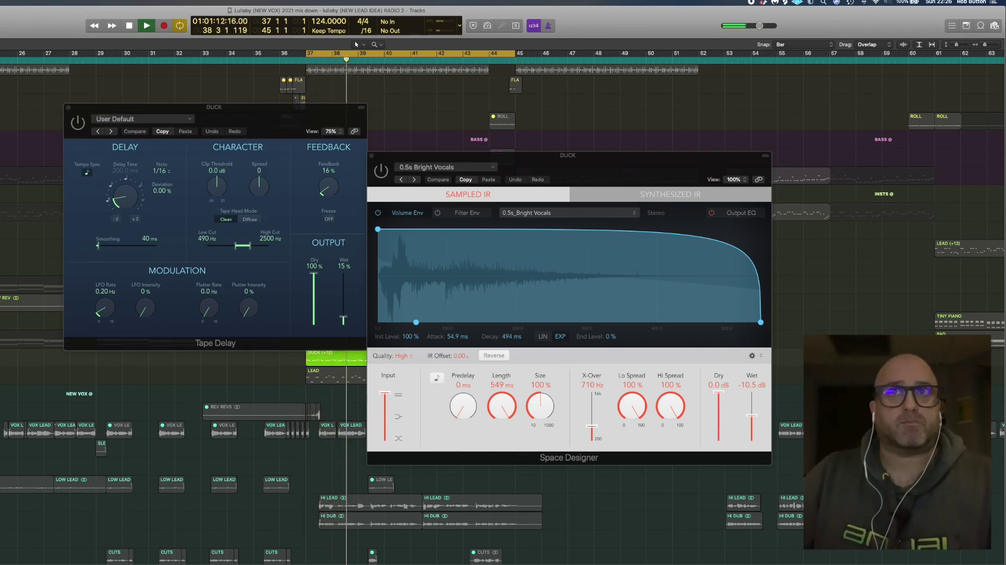
{"action": "key", "text": "space"}
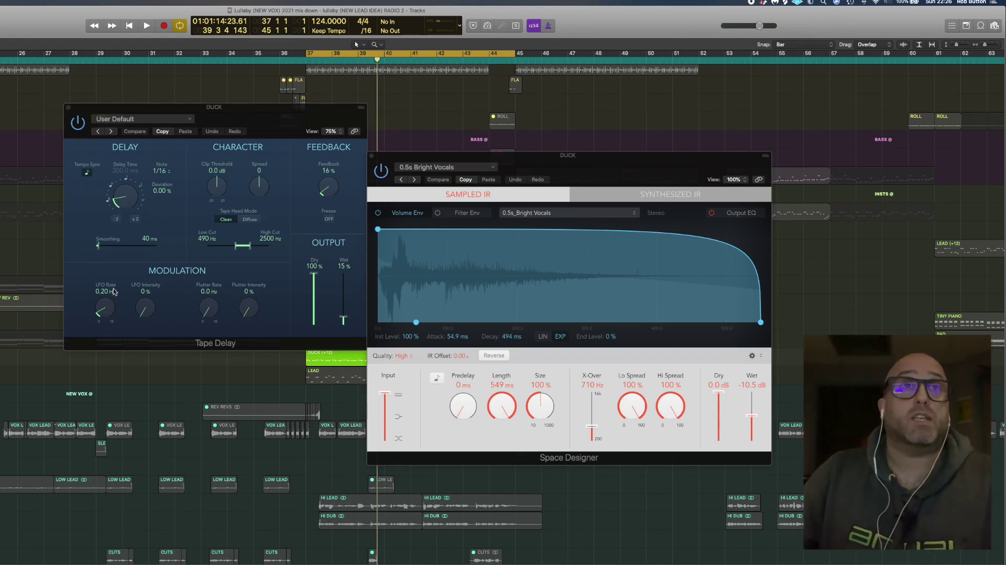
{"action": "left_click", "coordinate": [96, 117]}
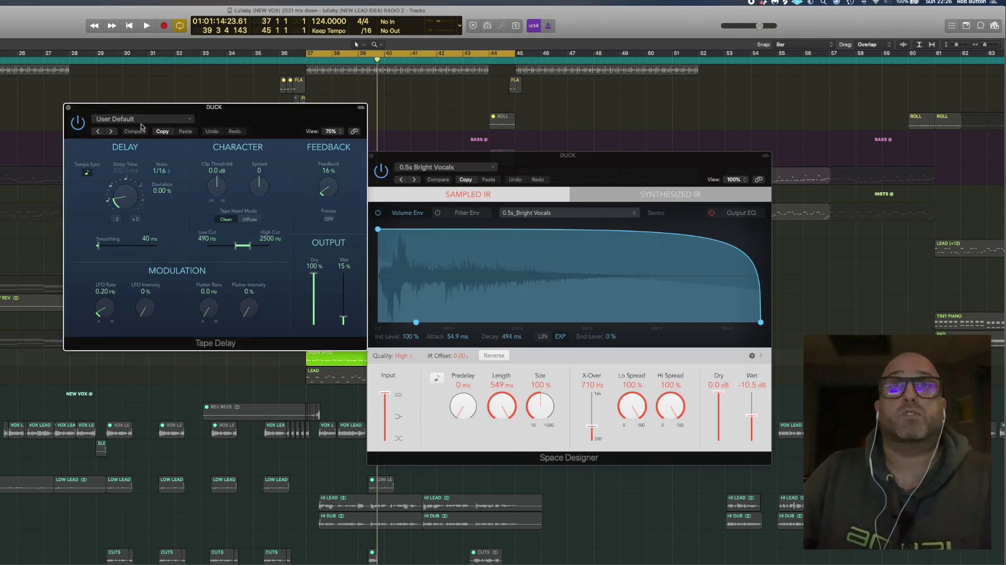
{"action": "key", "text": "super+w"}
{"action": "left_click", "coordinate": [371, 157]}
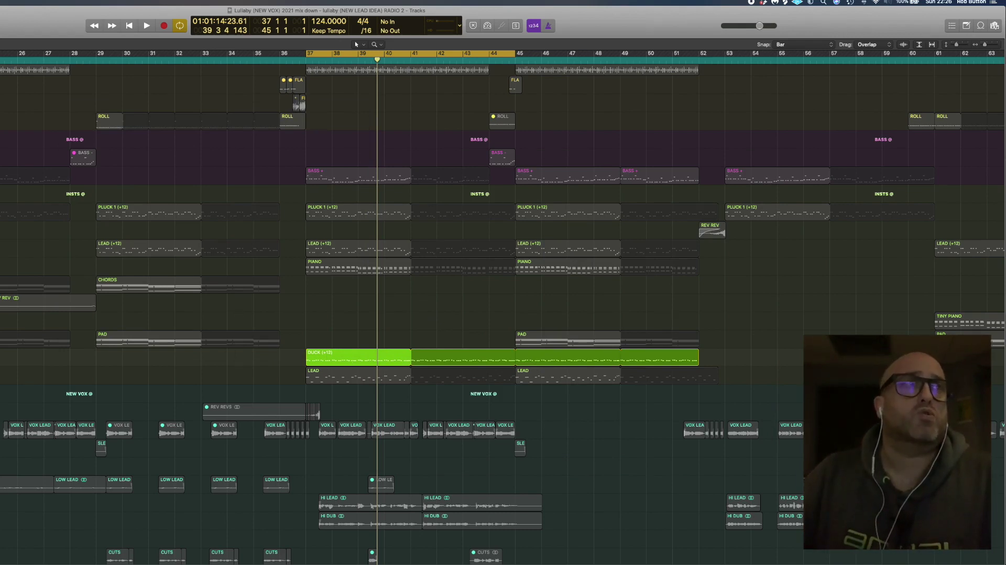
- Solo PLUCK 1 and LEAD together with DUCK and audition the three layered parts from bar 37
{"action": "left_click", "coordinate": [2, 211], "text": "shift"}
{"action": "left_click", "coordinate": [2, 248], "text": "shift"}
{"action": "key", "text": "space"}
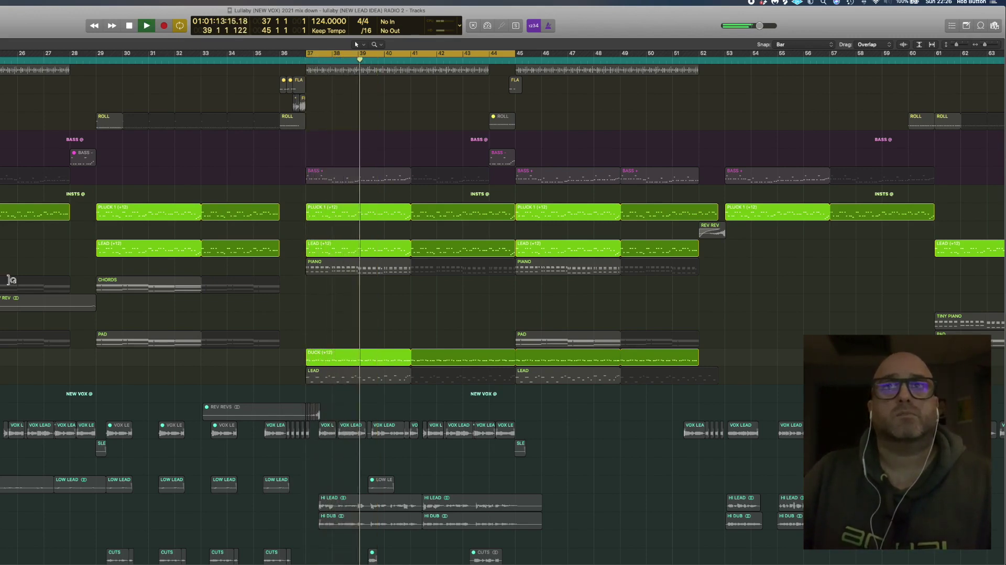
{"action": "key", "text": "space"}
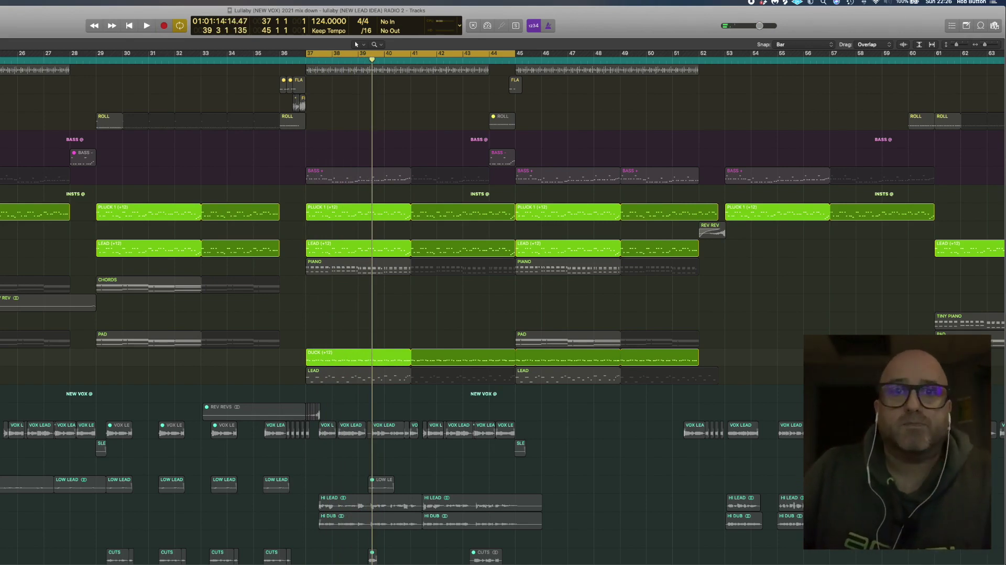
- Clear the solos on DUCK, LEAD and PLUCK 1
{"action": "left_click", "coordinate": [1, 357]}
{"action": "left_click", "coordinate": [1, 248]}
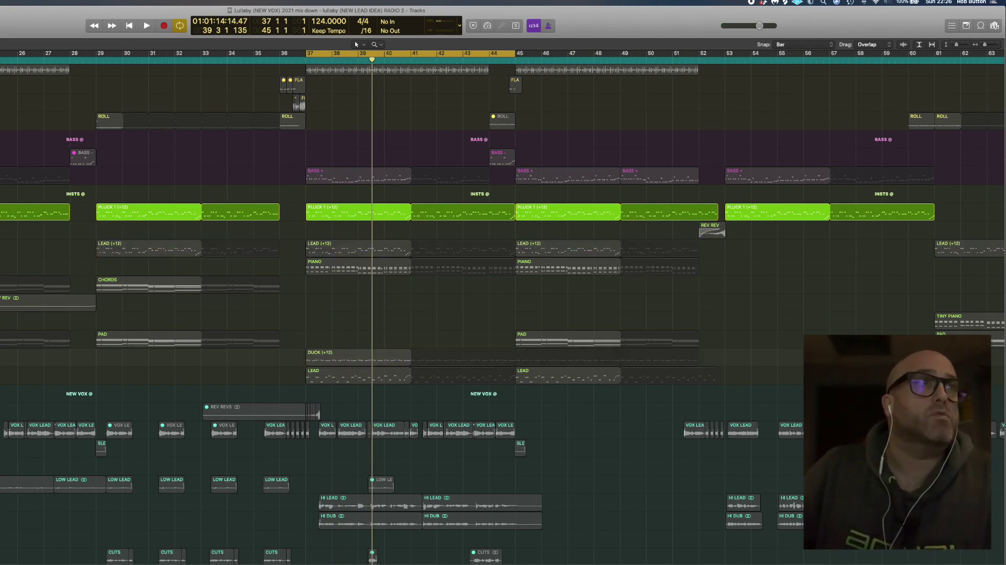
{"action": "left_click", "coordinate": [1, 211]}
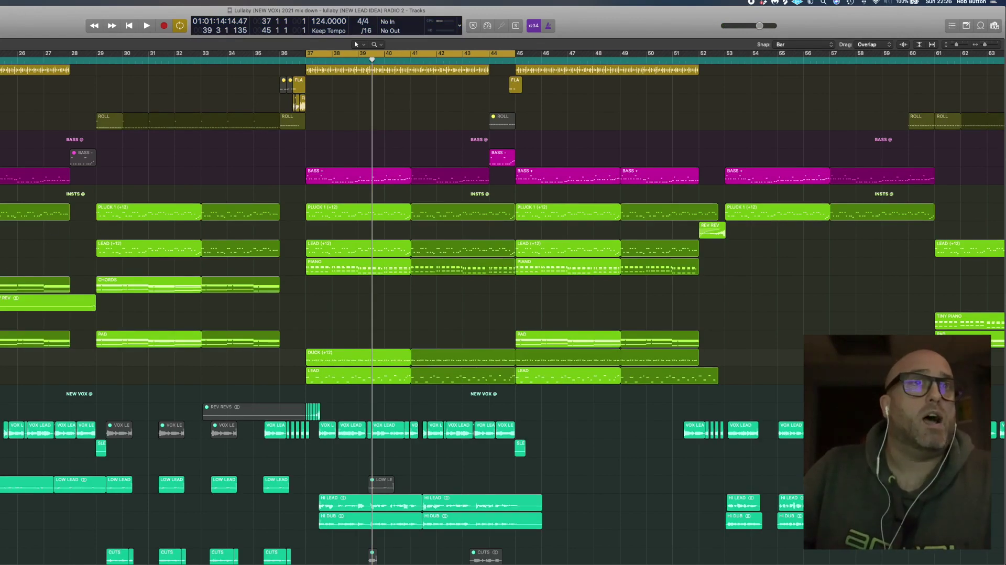
- Set the cycle range to bars 29–37, then solo the CHORDS track and start playback
{"action": "left_click_drag", "start_coordinate": [98, 55], "coordinate": [305, 56]}
{"action": "key", "text": "s"}
{"action": "key", "text": "space"}
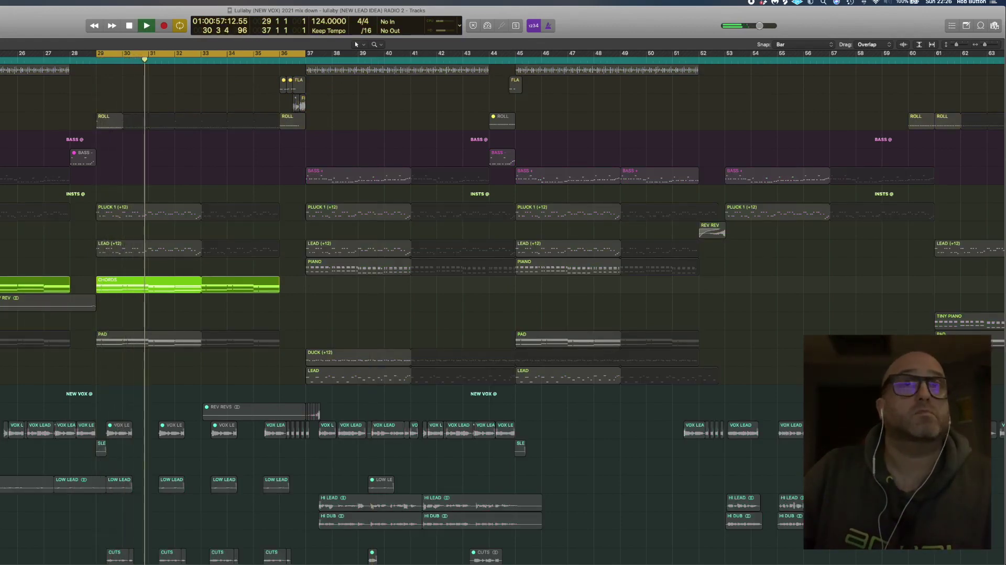
- Examine the CHORDS track's Sampler with the Grand Piano preset during playback, stopping and closing the instrument
{"action": "key", "text": "v"}
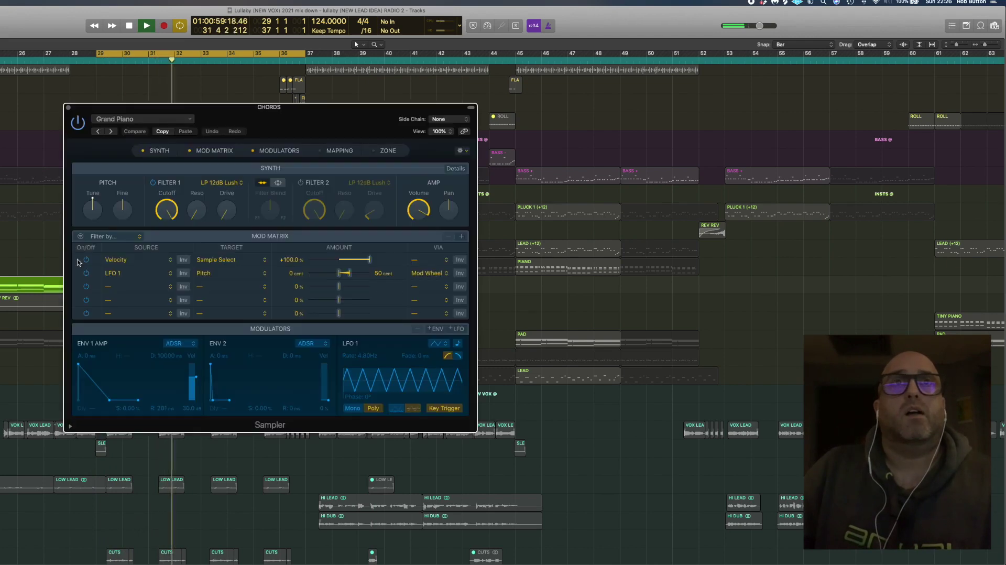
{"action": "left_click_drag", "start_coordinate": [322, 118], "coordinate": [686, 197]}
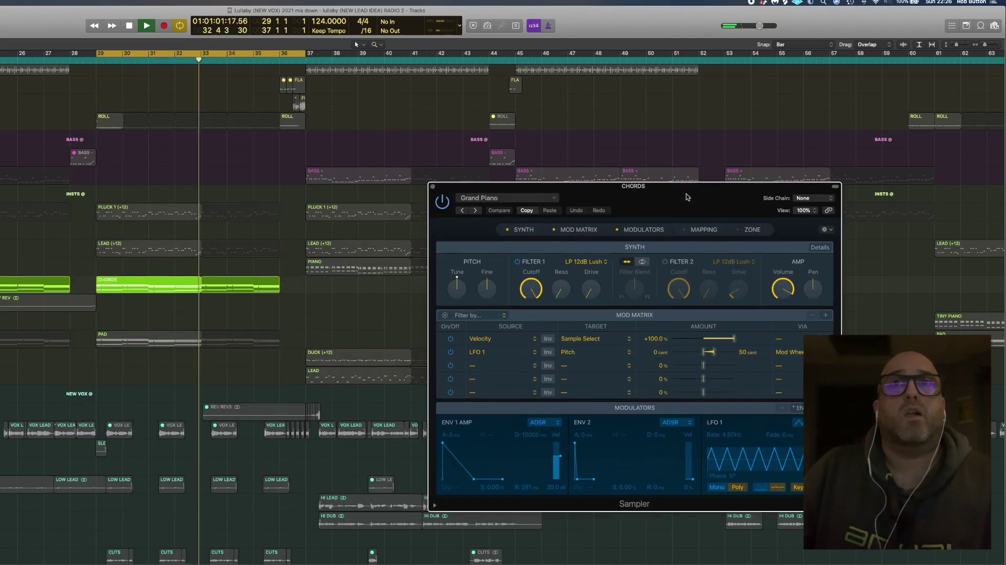
{"action": "key", "text": "space"}
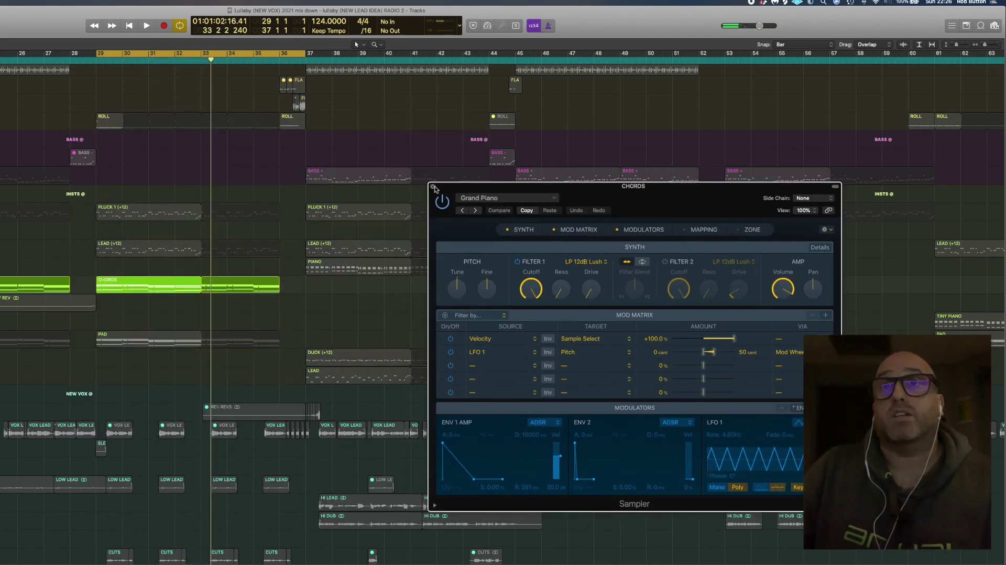
{"action": "left_click", "coordinate": [433, 187]}
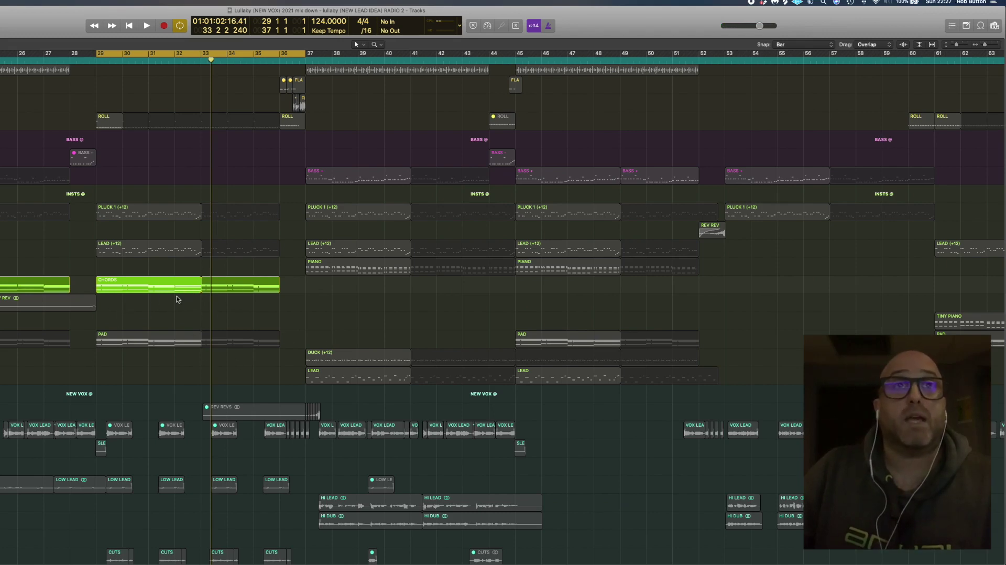
- Move the cycle range to bars 37–45 and switch the solo from CHORDS to the PIANO track, placing the playhead near bar 37
{"action": "scroll", "coordinate": [259, 199], "scroll_direction": "right", "scroll_amount": 3}
{"action": "left_click_drag", "start_coordinate": [98, 55], "coordinate": [296, 57]}
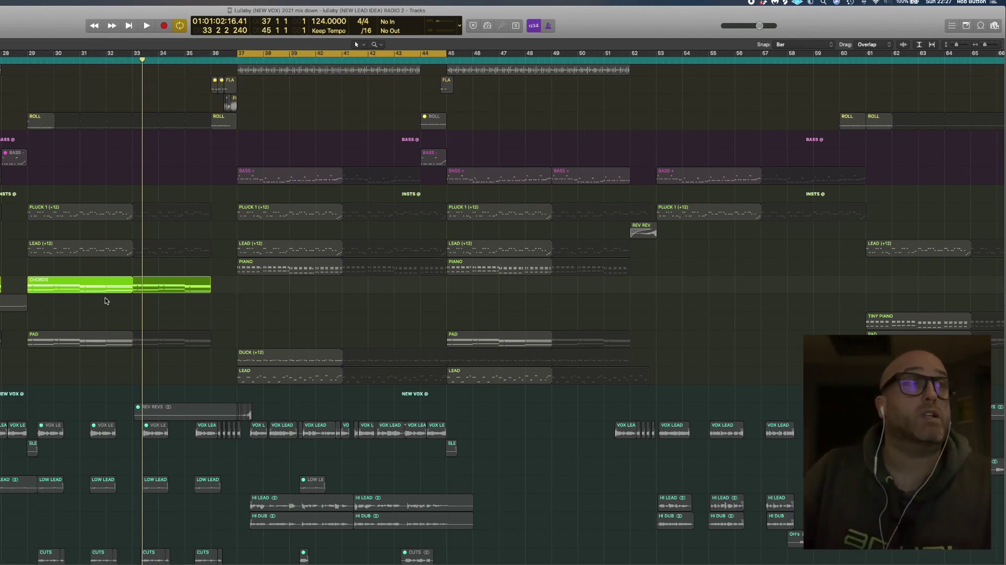
{"action": "key", "text": "Up"}
{"action": "key", "text": "ctrl+alt+super+s"}
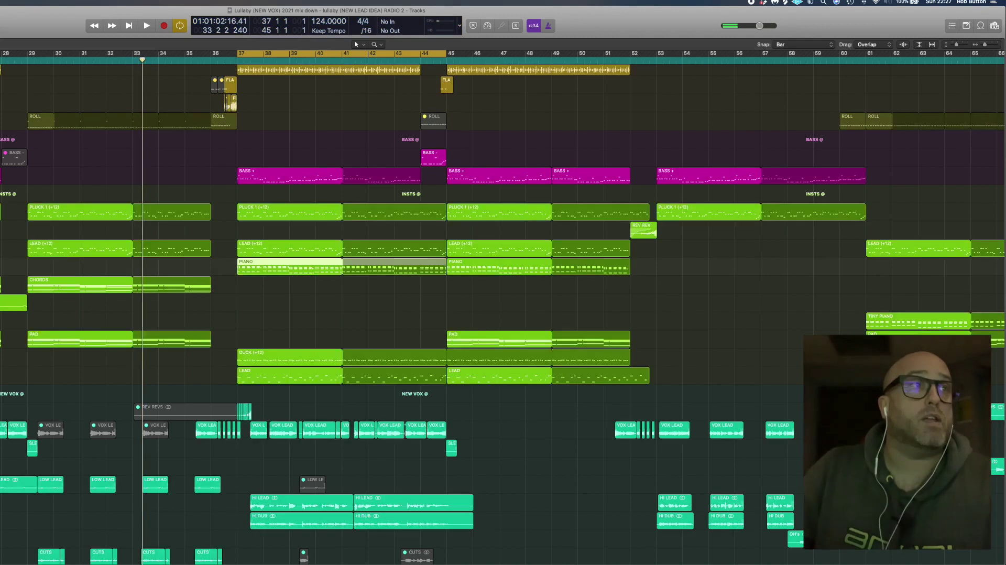
{"action": "key", "text": "s"}
{"action": "left_click", "coordinate": [244, 59]}
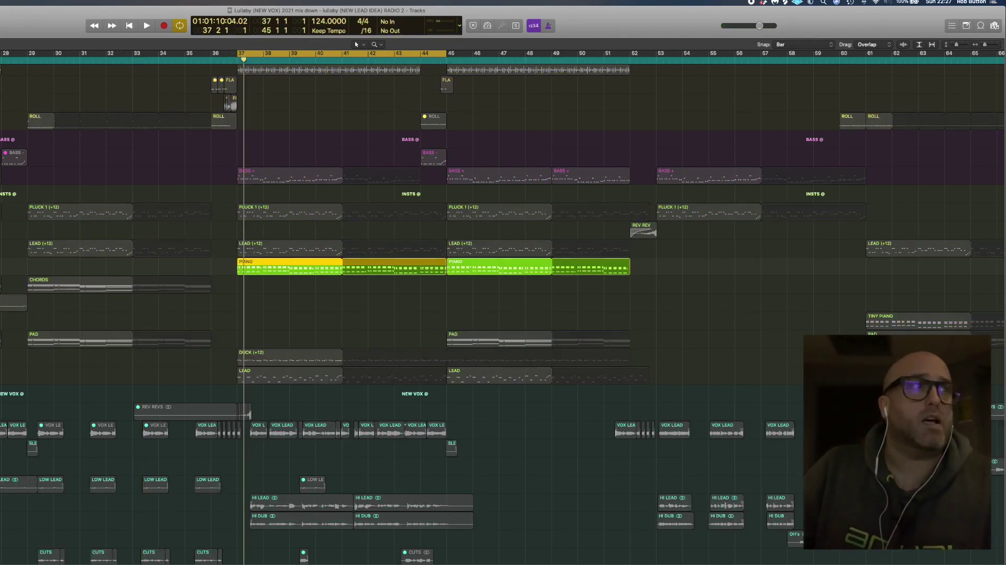
- Open the PIANO track's Sampler with the SY 99 Piano preset, audition the part, and close the instrument
{"action": "key", "text": "v"}
{"action": "left_click_drag", "start_coordinate": [252, 111], "coordinate": [752, 203]}
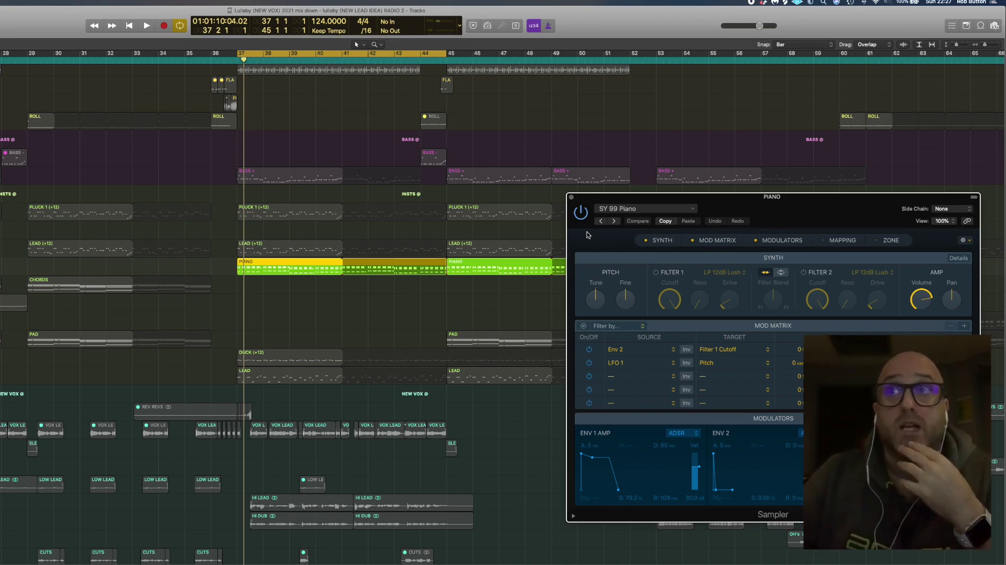
{"action": "key", "text": "space"}
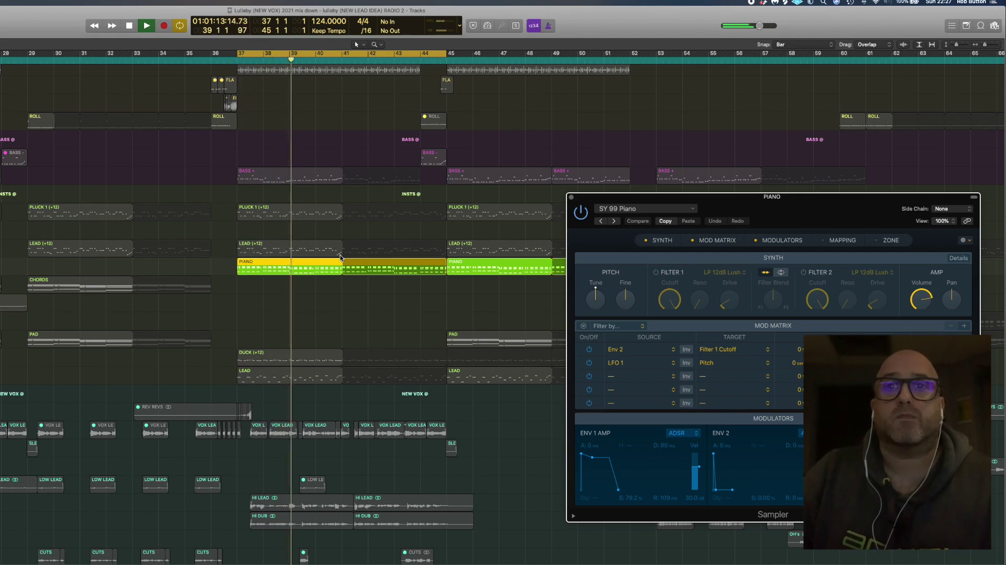
{"action": "key", "text": "space"}
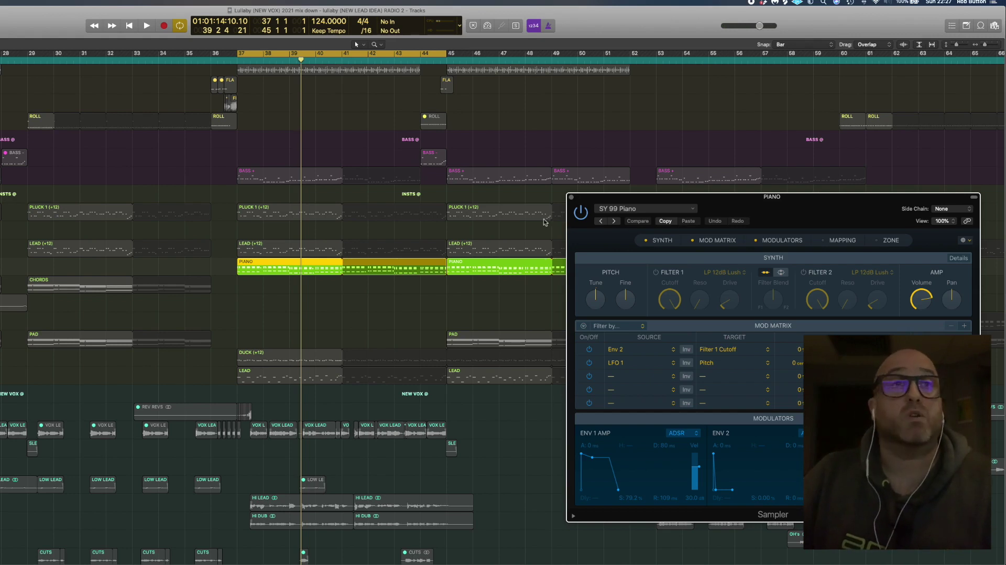
{"action": "left_click", "coordinate": [571, 198]}
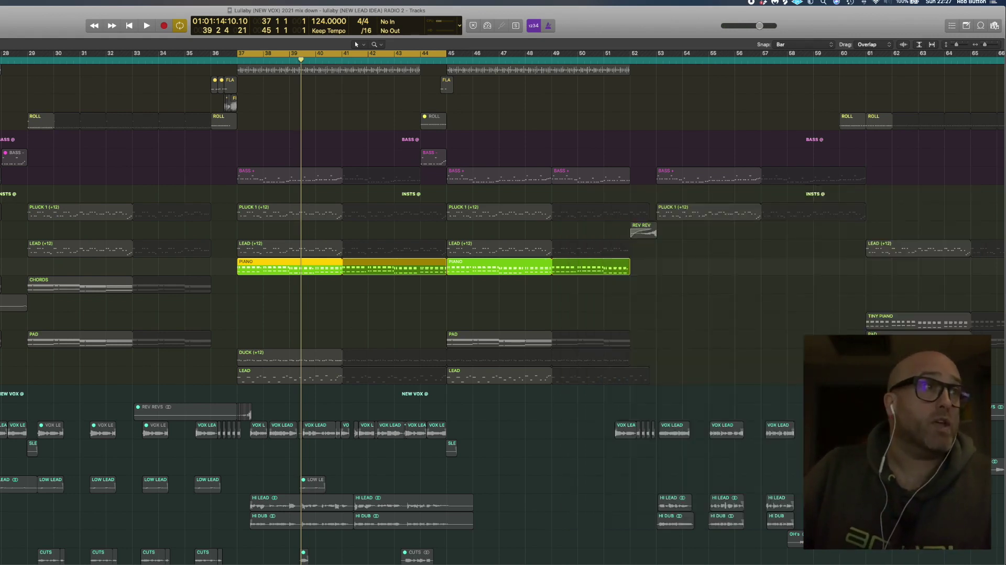
- Audition PIANO through its Compressor with the FET Electric Piano preset and inspect its Channel EQ curve, closing each plug-in
{"action": "key", "text": "v"}
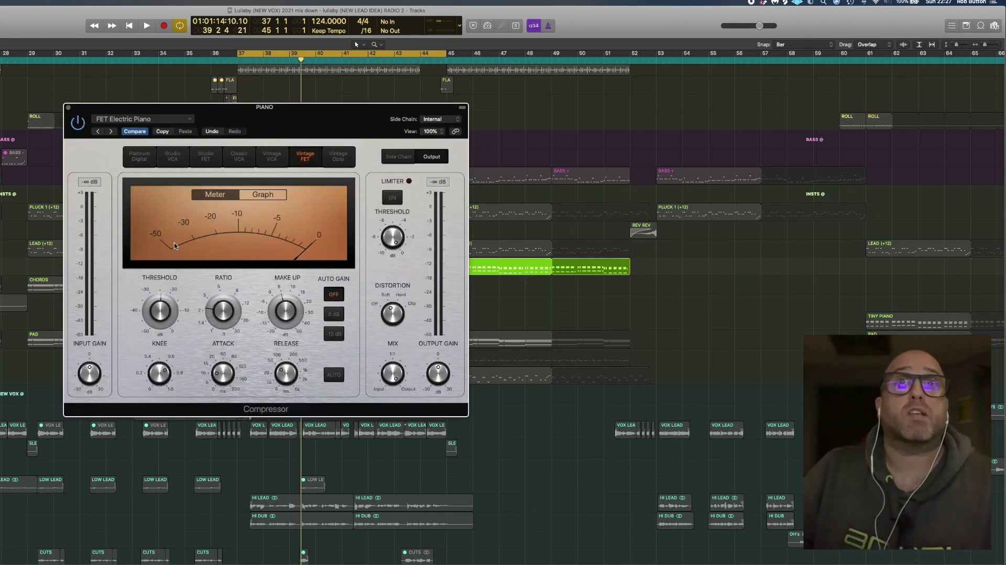
{"action": "key", "text": "space"}
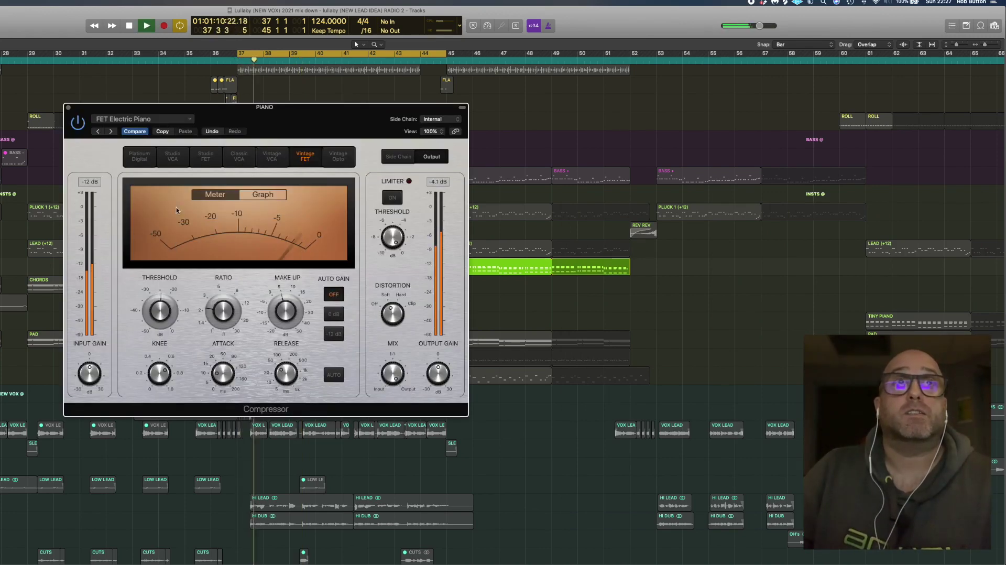
{"action": "key", "text": "space"}
{"action": "key", "text": "v"}
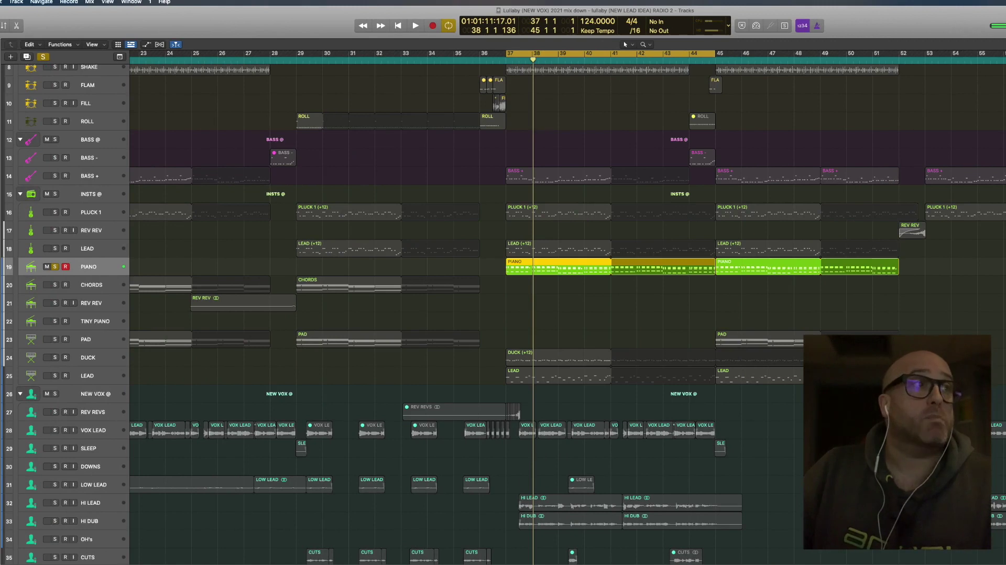
{"action": "key", "text": "v"}
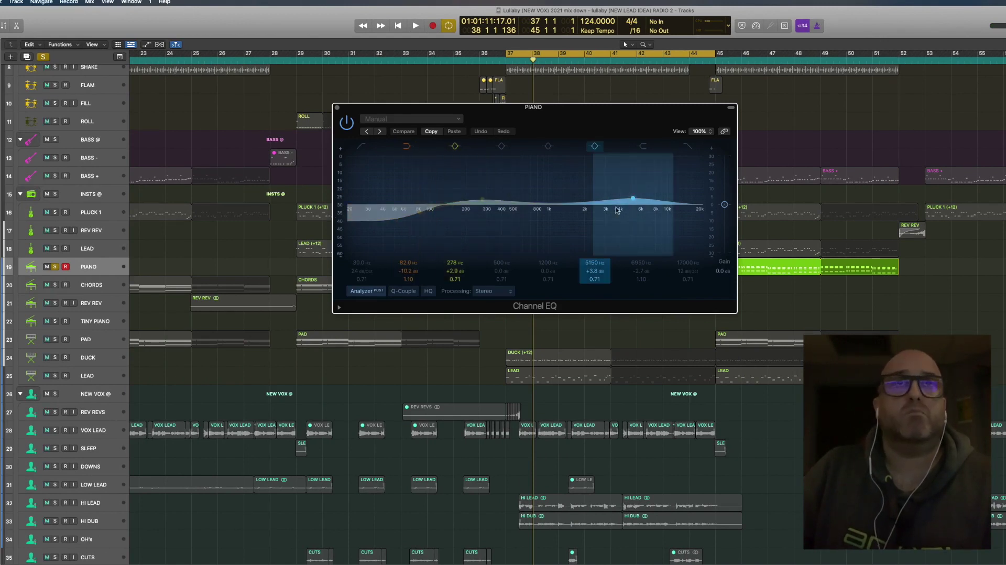
{"action": "left_click", "coordinate": [337, 108]}
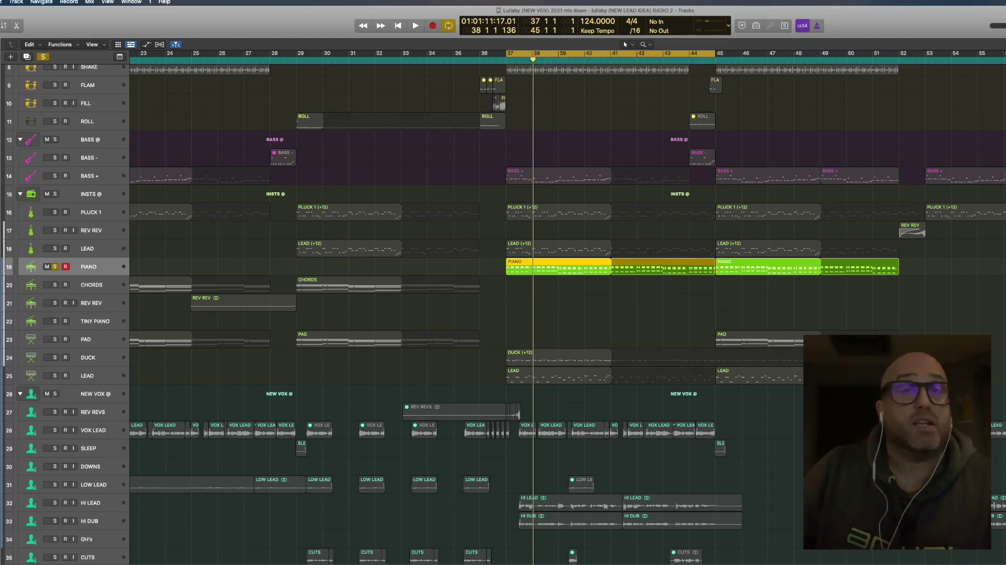
- Audition PIANO through its Kickstart and soothe2 plug-ins, stopping playback and closing each plug-in
{"action": "left_click", "coordinate": [1, 294]}
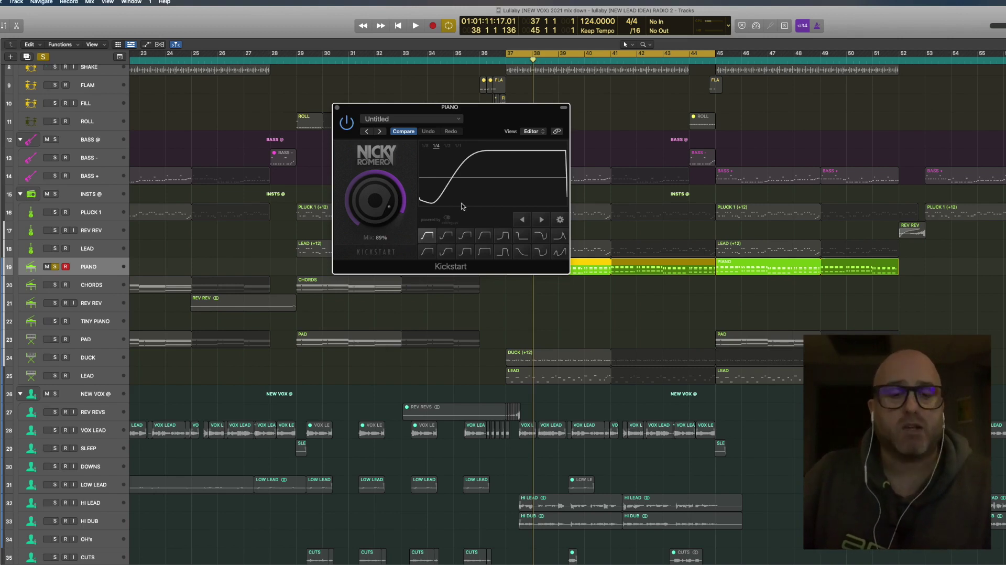
{"action": "key", "text": "space"}
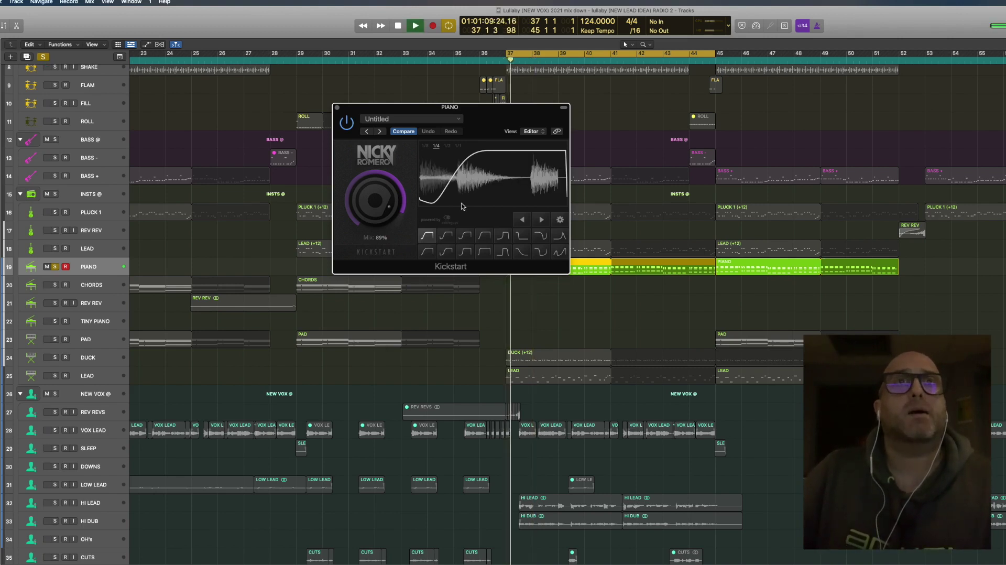
{"action": "key", "text": "space"}
{"action": "left_click", "coordinate": [338, 108]}
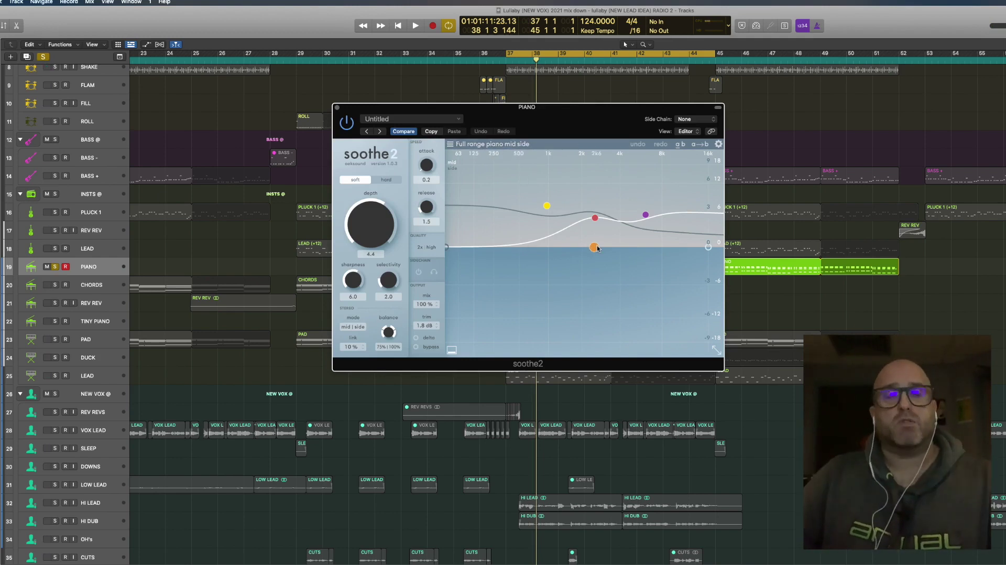
{"action": "key", "text": "space"}
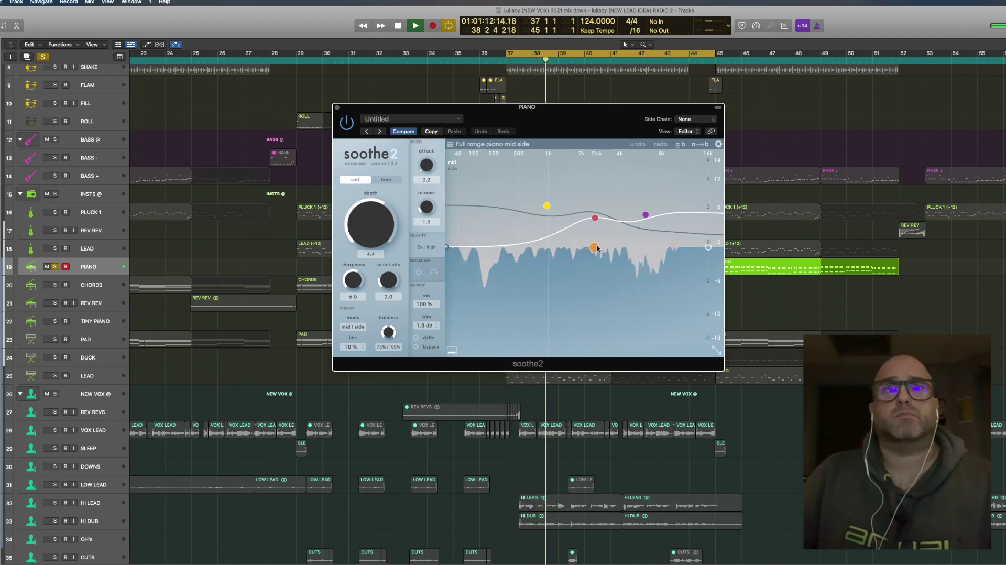
{"action": "key", "text": "space"}
{"action": "left_click", "coordinate": [338, 106]}
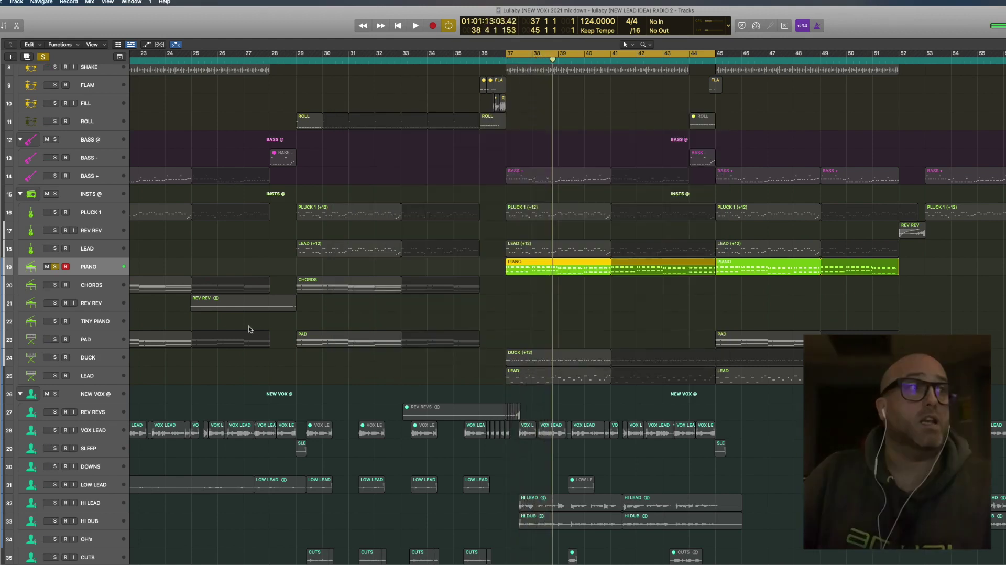
- Audition PIANO through Space Designer with the 1.8s Big Room Stage preset, stopping playback and closing the reverb
{"action": "key", "text": "v"}
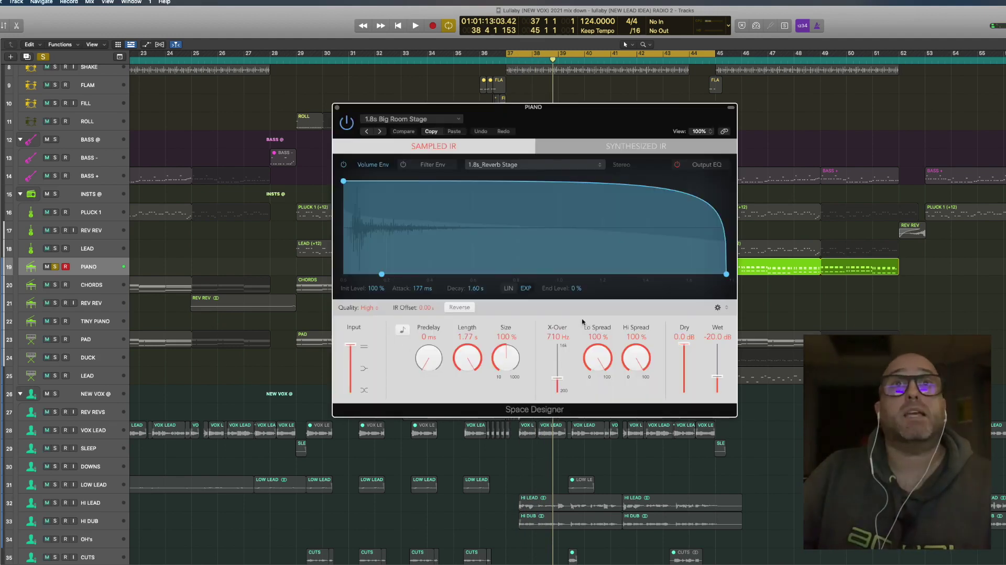
{"action": "key", "text": "space"}
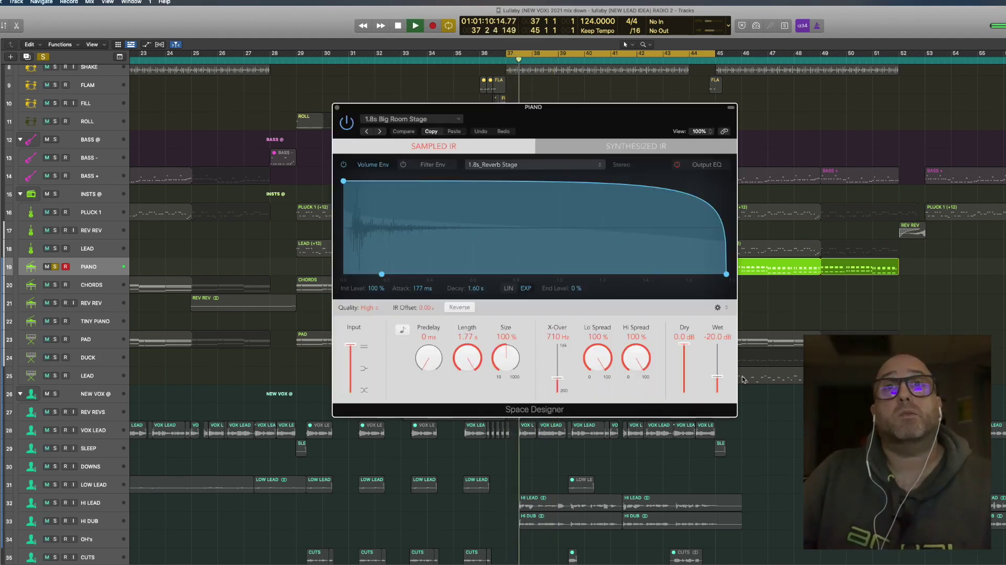
{"action": "key", "text": "space"}
{"action": "key", "text": "v"}
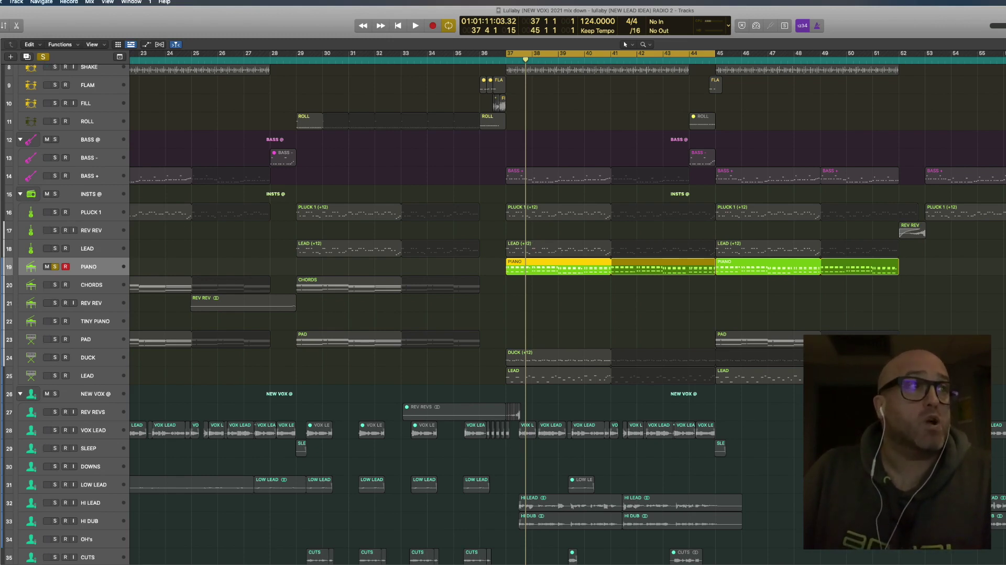
- Inspect the spread settings in PIANO's Direction Mixer, close it, and briefly revisit Space Designer before closing that too
{"action": "key", "text": "v"}
{"action": "left_click_drag", "start_coordinate": [433, 107], "coordinate": [697, 336]}
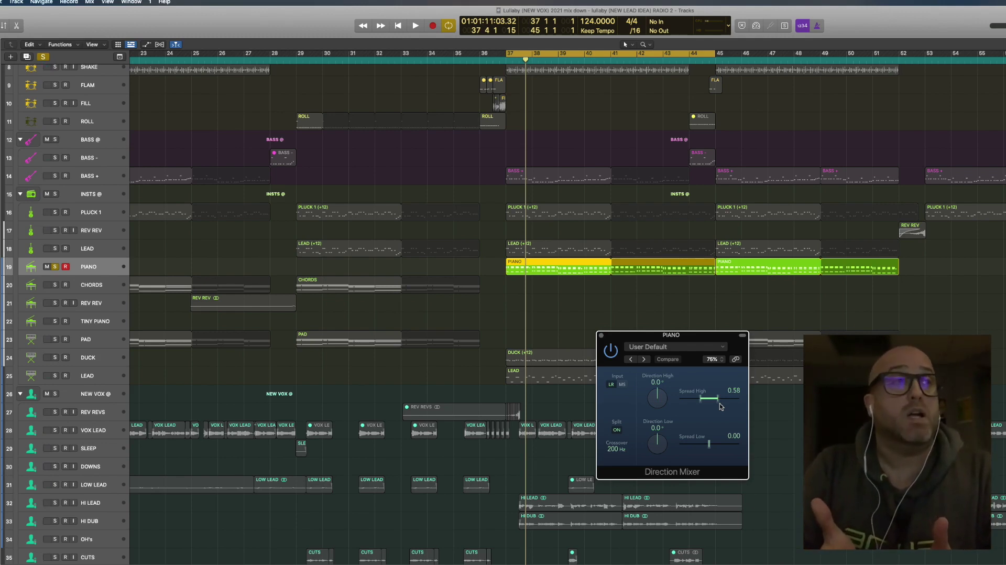
{"action": "scroll", "coordinate": [662, 220], "scroll_direction": "up", "scroll_amount": 2}
{"action": "scroll", "coordinate": [661, 220], "scroll_direction": "down", "scroll_amount": 2}
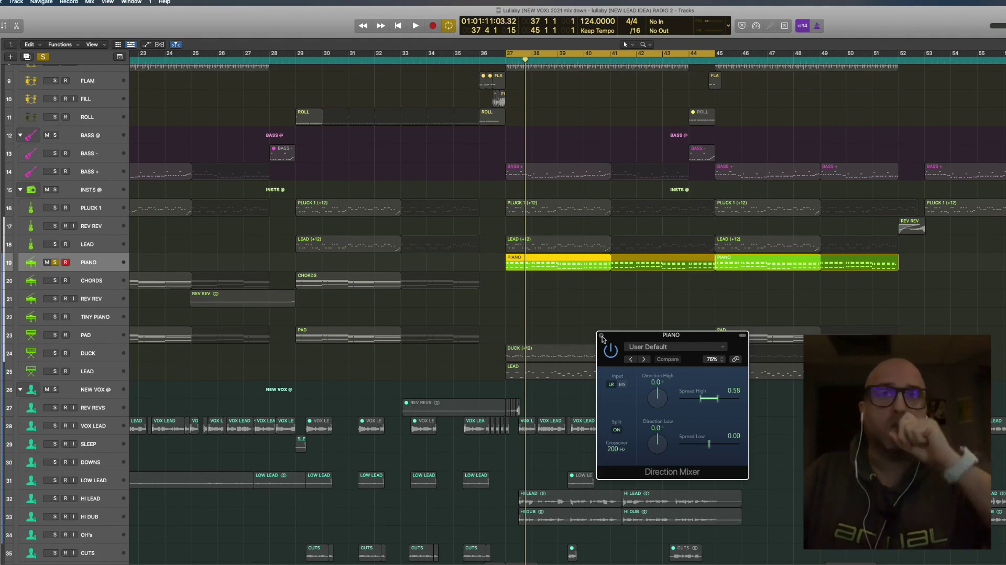
{"action": "left_click", "coordinate": [602, 336]}
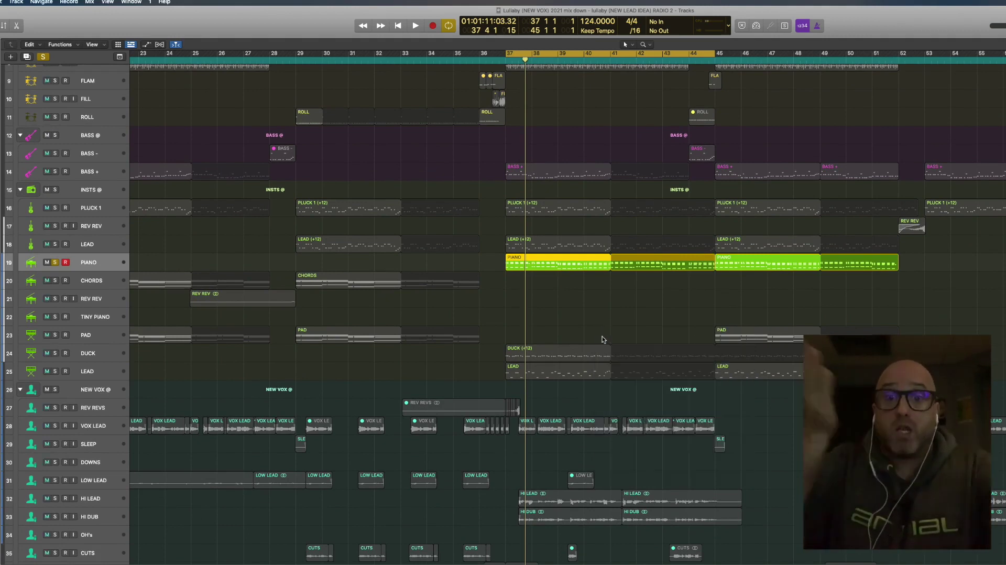
{"action": "mouse_move", "coordinate": [56, 406]}
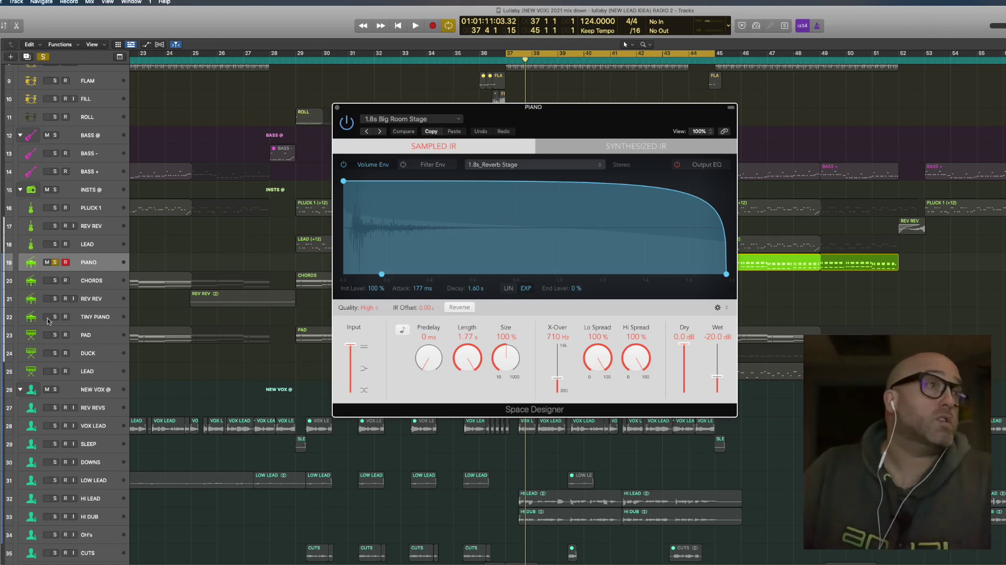
{"action": "left_click", "coordinate": [337, 107]}
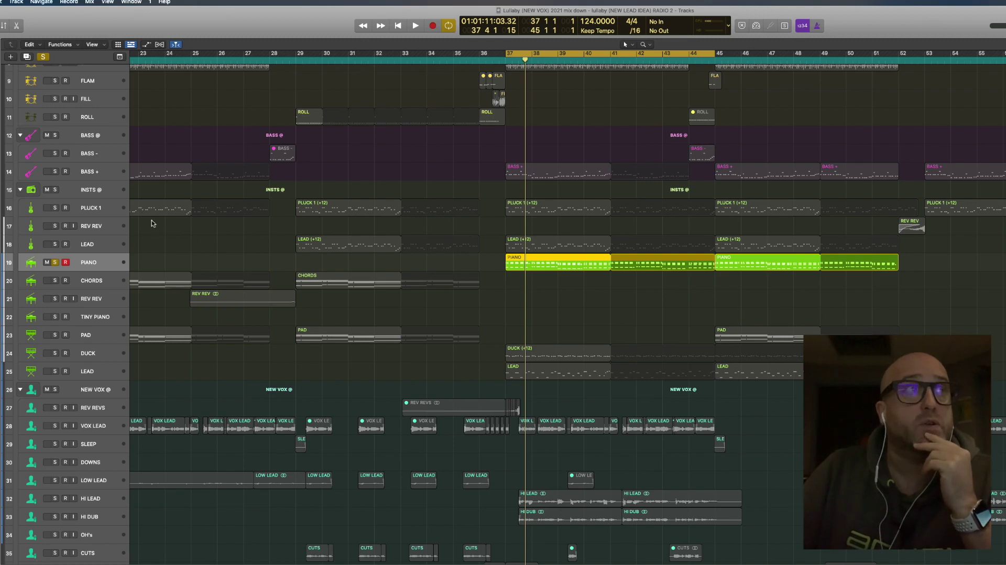
- Switch the solo from PIANO to the LEAD track below DUCK and set the cycle range to bars 45–52
{"action": "left_click", "coordinate": [93, 227]}
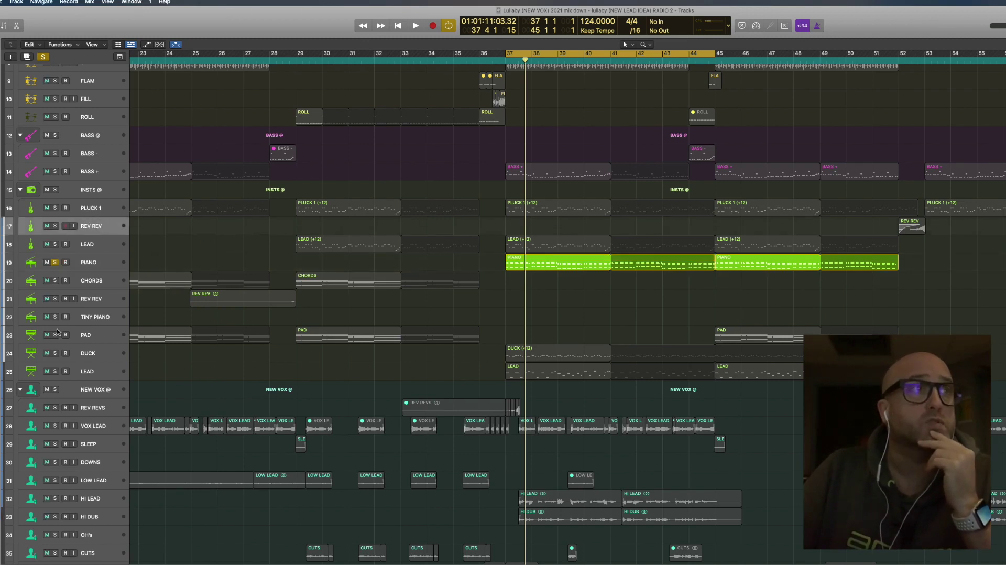
{"action": "left_click", "coordinate": [94, 210]}
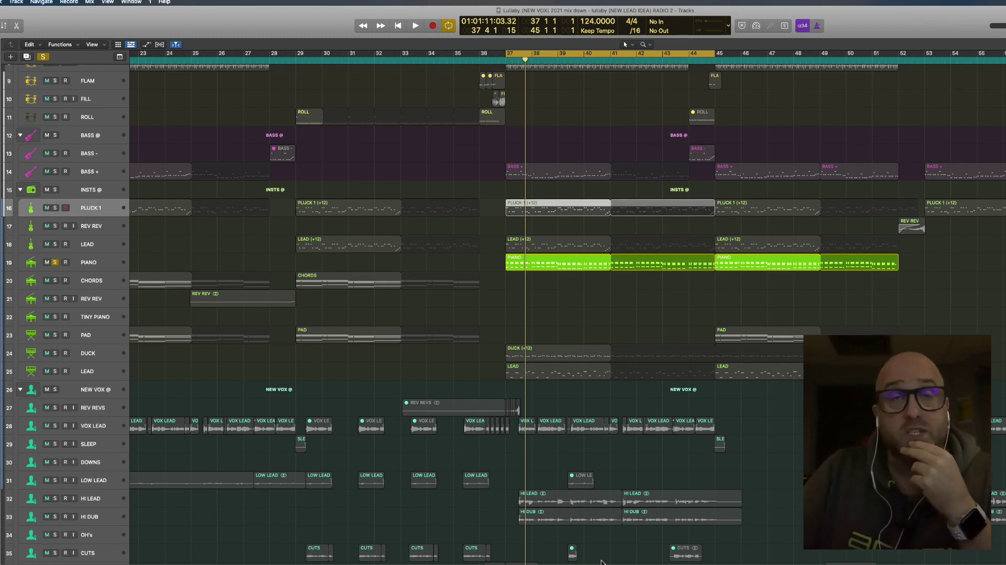
{"action": "left_click", "coordinate": [59, 263]}
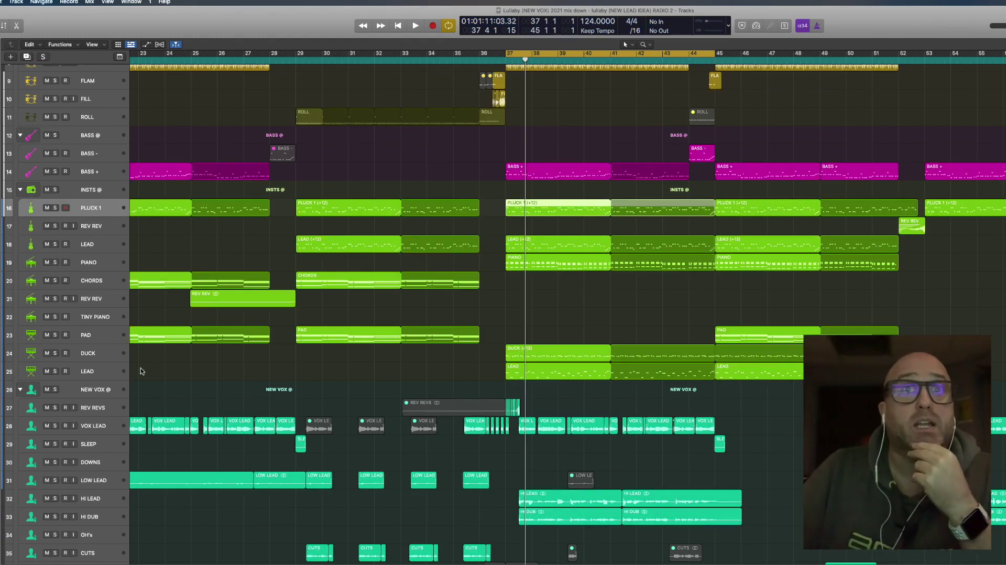
{"action": "left_click", "coordinate": [55, 371]}
{"action": "left_click_drag", "start_coordinate": [730, 58], "coordinate": [902, 59]}
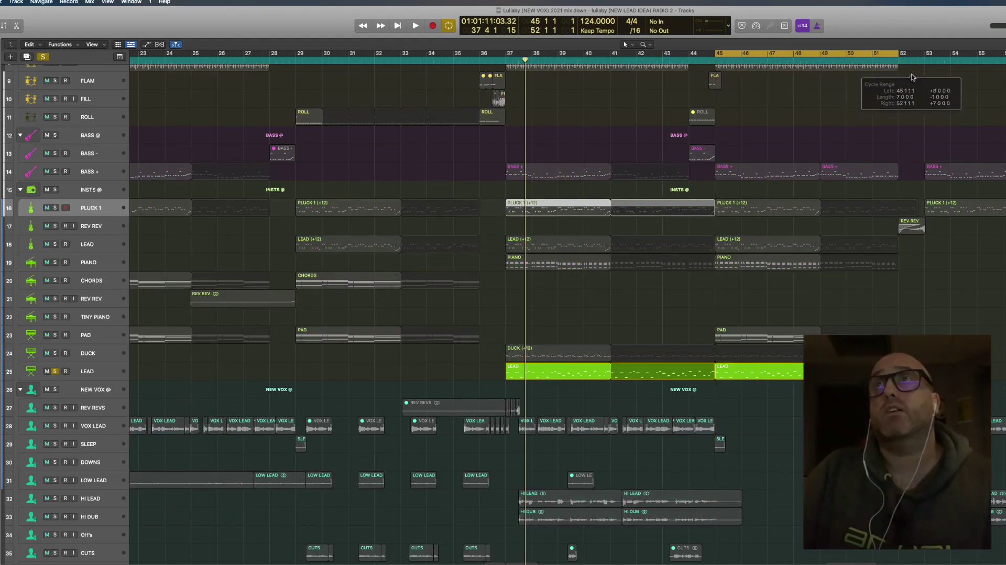
- Audition the soloed LEAD part and open the track's Serato Sample instrument
{"action": "key", "text": "space"}
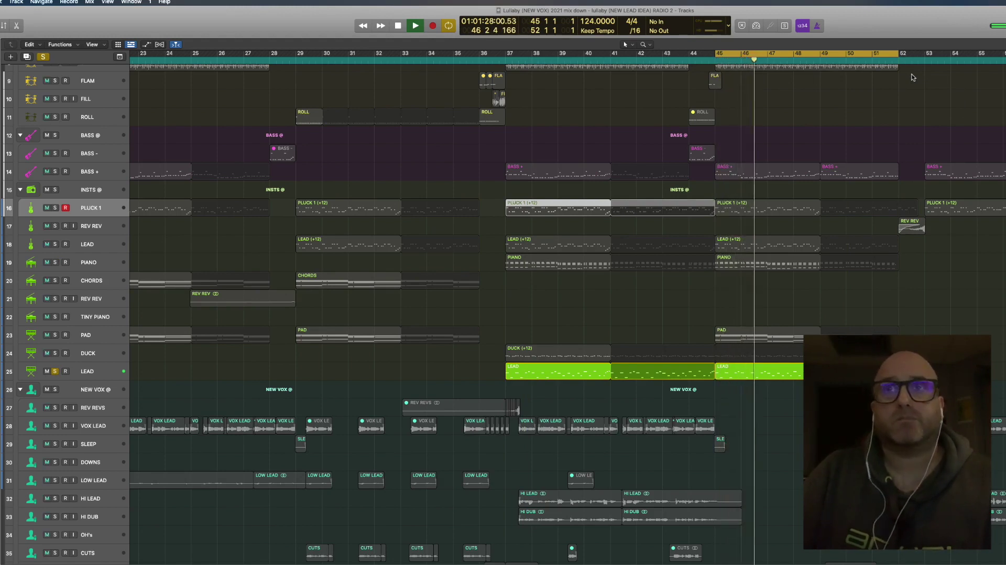
{"action": "key", "text": "space"}
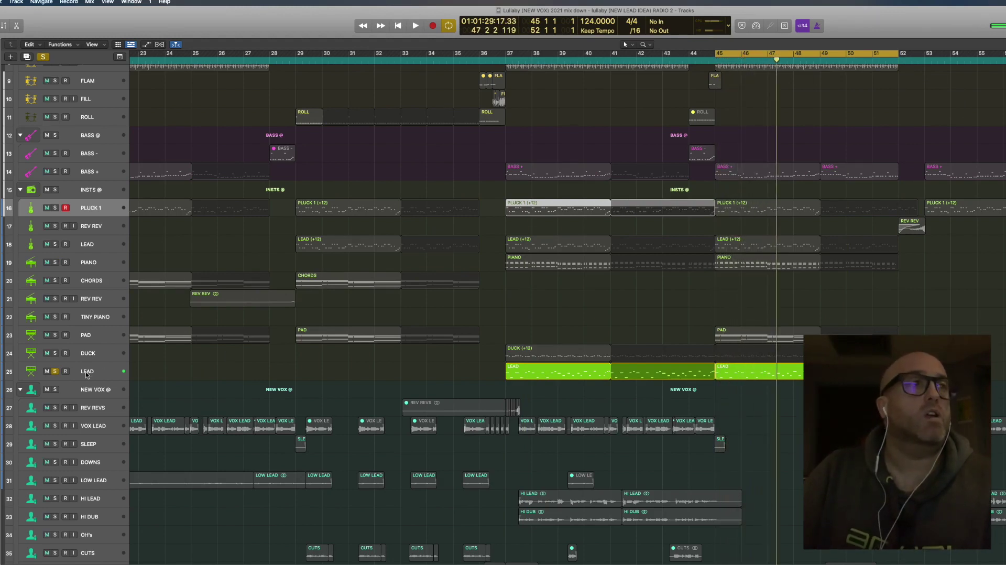
{"action": "left_click", "coordinate": [81, 374]}
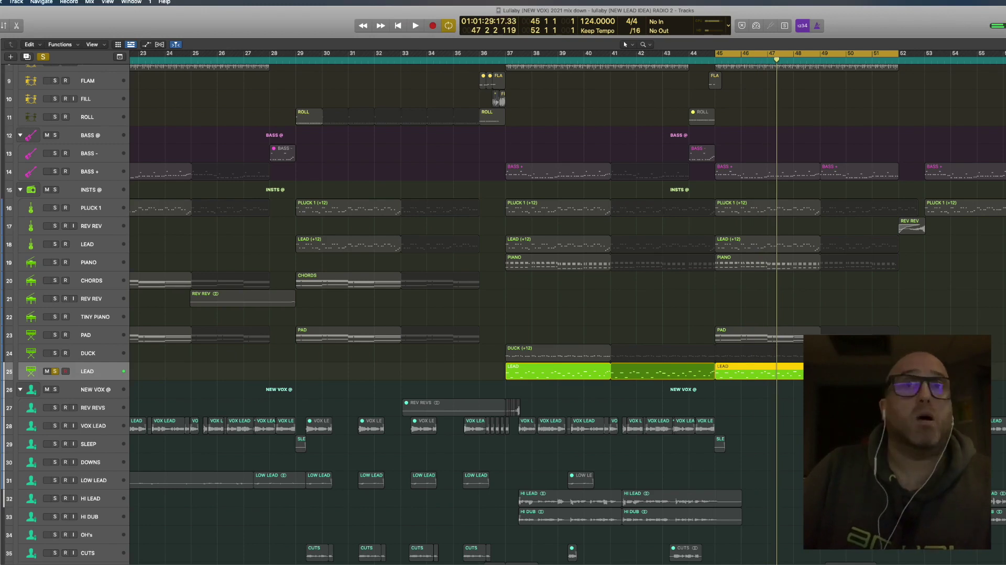
{"action": "key", "text": "v"}
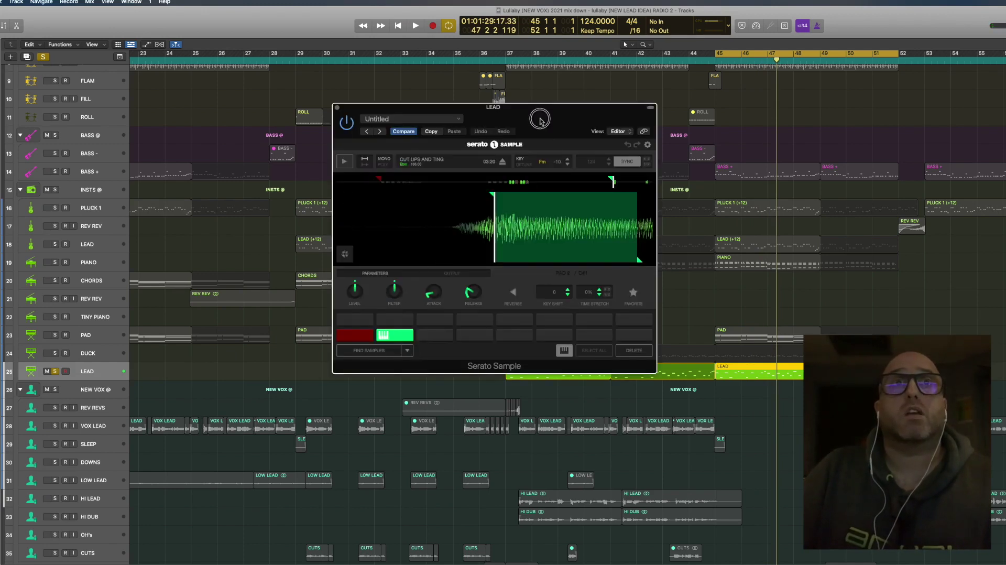
{"action": "left_click_drag", "start_coordinate": [542, 120], "coordinate": [531, 134]}
- Preview the CUT UPS AND TING sample in Serato Sample, compare the red and green pads, and audition the LEAD part
{"action": "left_click", "coordinate": [336, 179]}
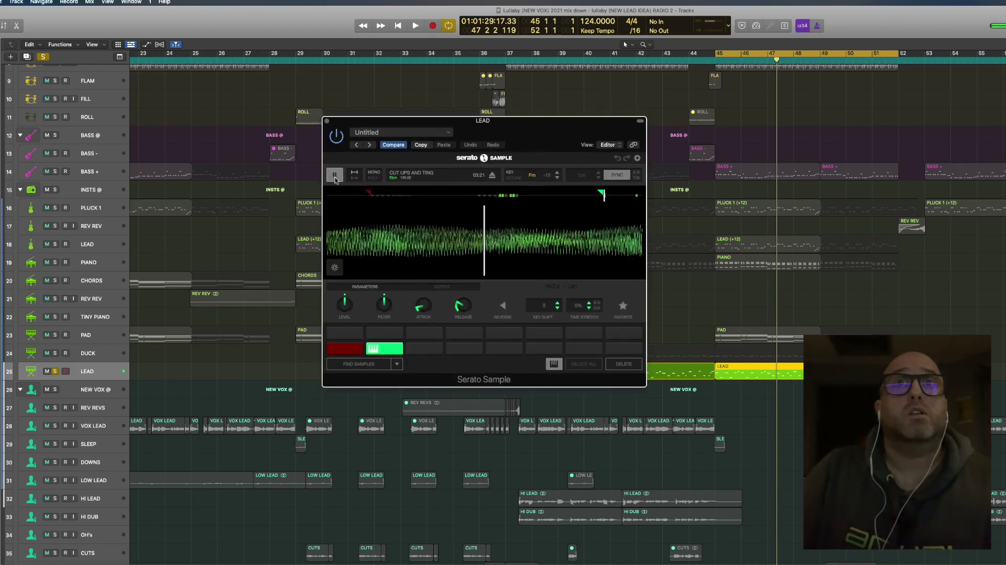
{"action": "left_click", "coordinate": [335, 180]}
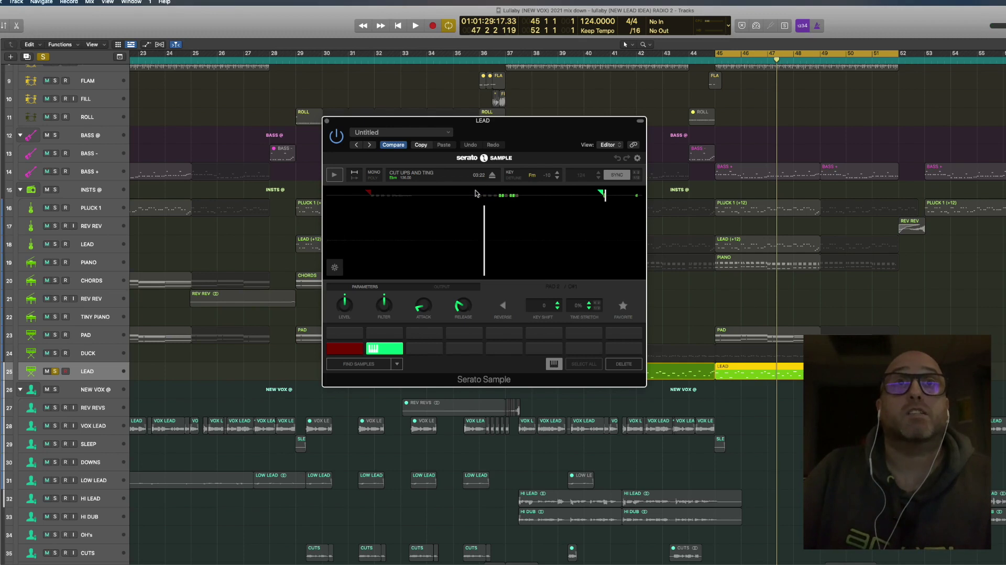
{"action": "left_click", "coordinate": [346, 351]}
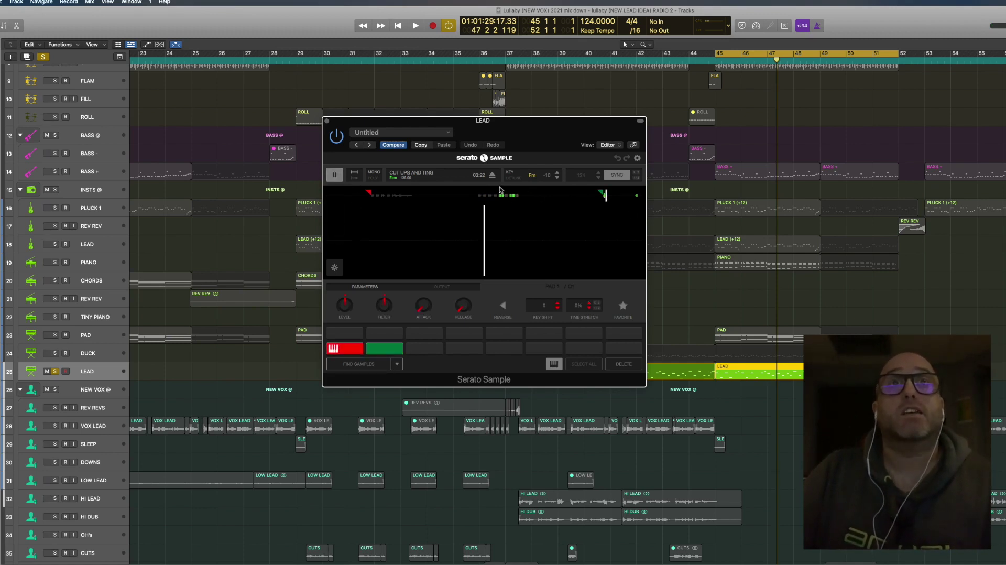
{"action": "key", "text": "space"}
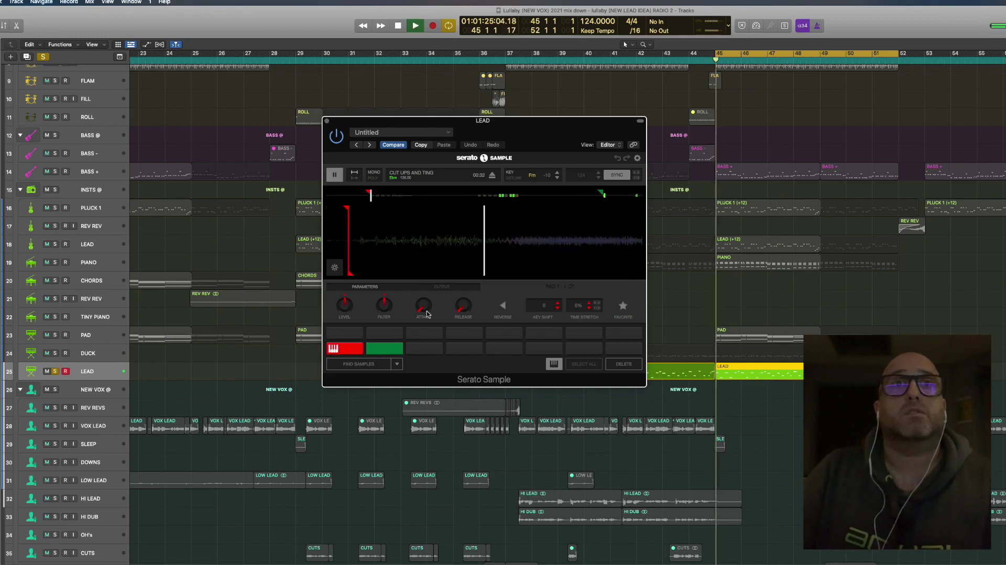
{"action": "left_click", "coordinate": [380, 348]}
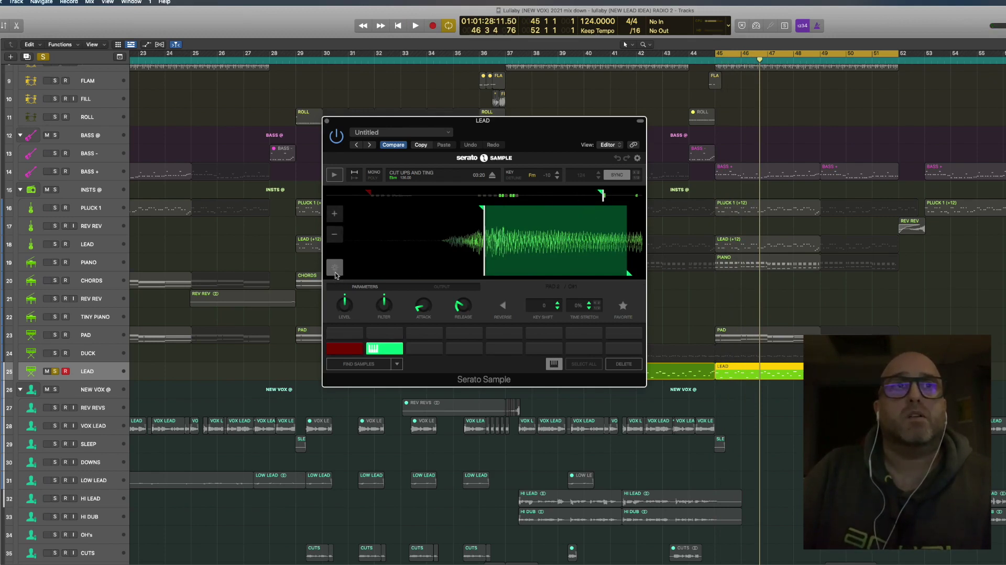
{"action": "key", "text": "space"}
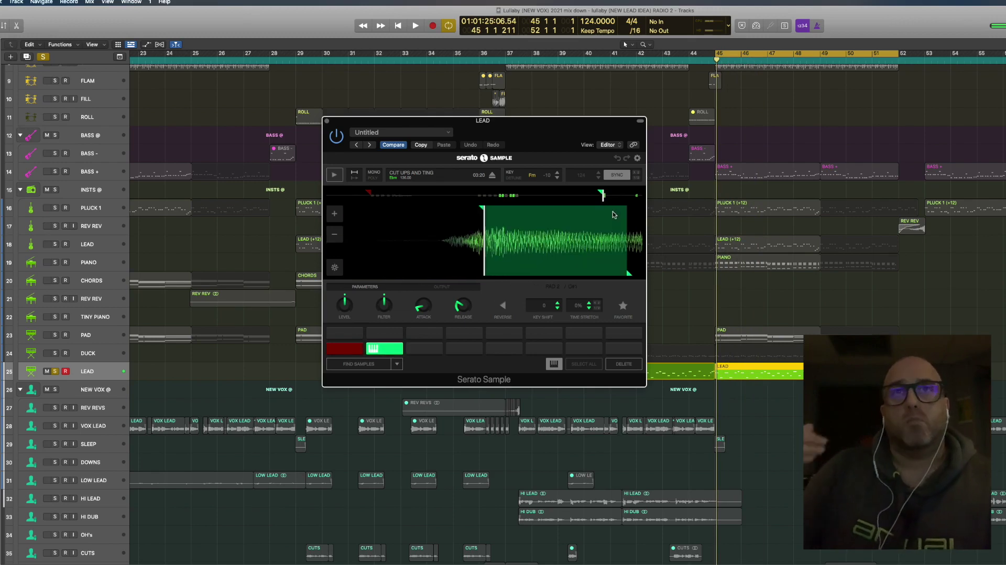
- Replay the source sample from the green pad, compare it with the LEAD part in playback, and close Serato Sample
{"action": "left_click", "coordinate": [335, 175]}
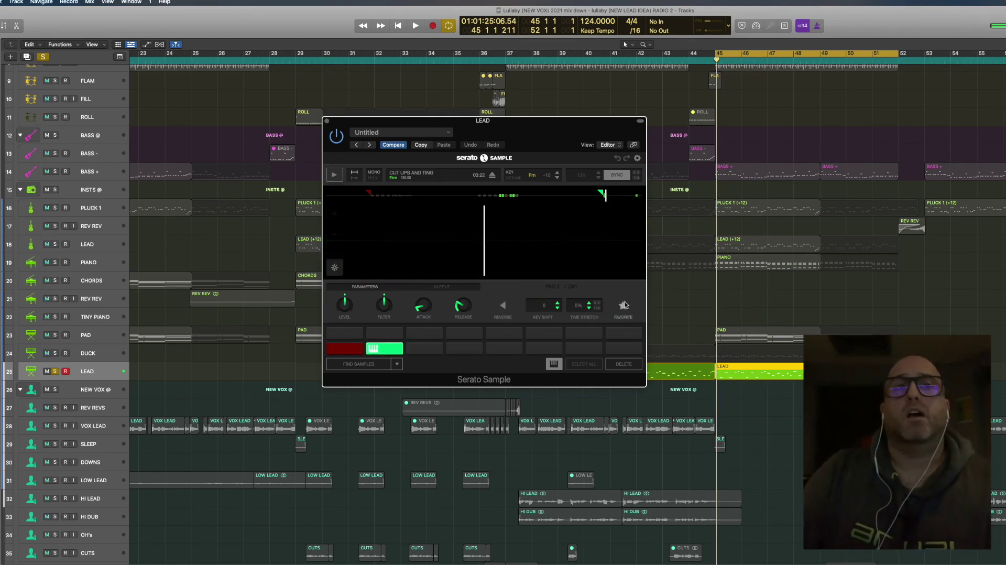
{"action": "key", "text": "space"}
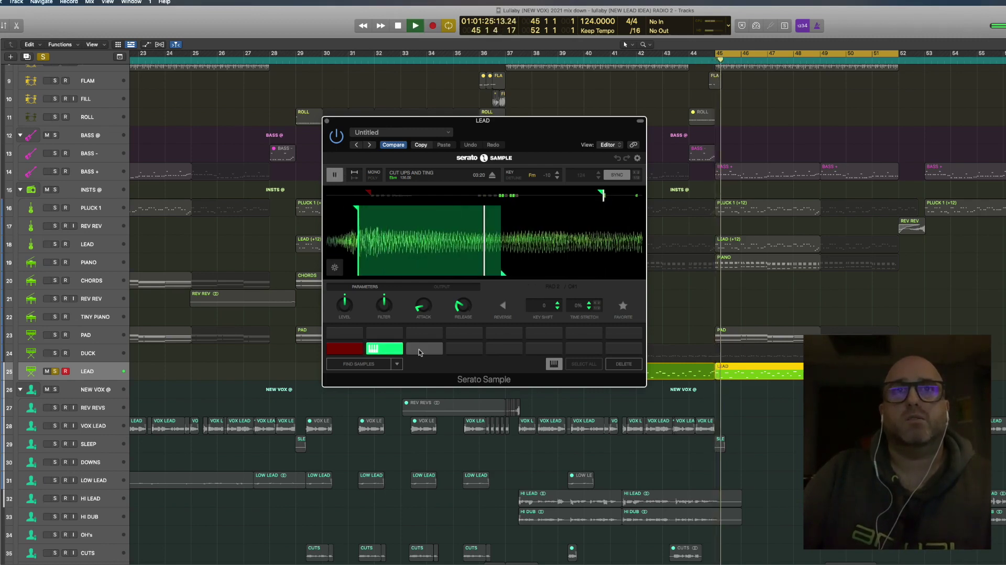
{"action": "key", "text": "space"}
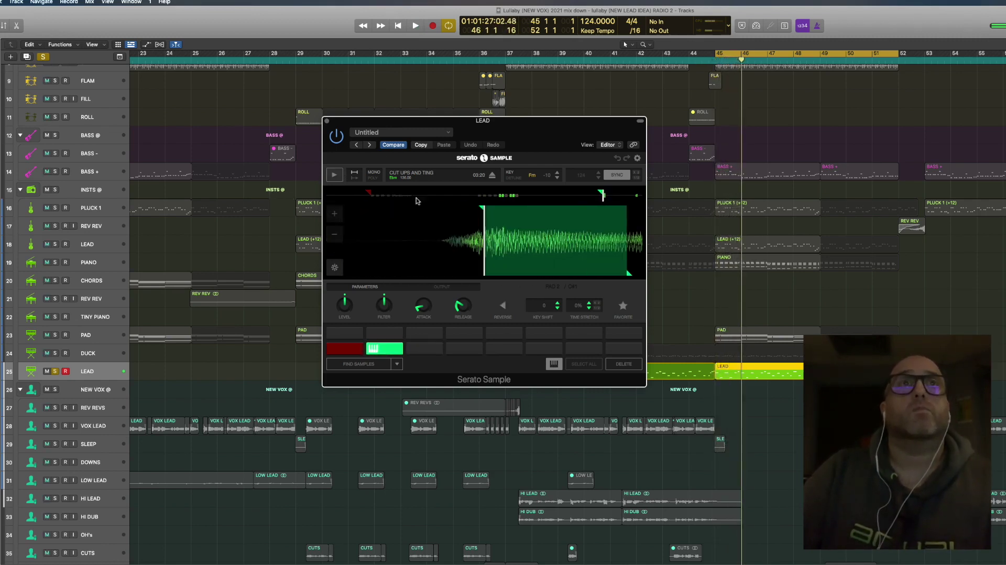
{"action": "key", "text": "v"}
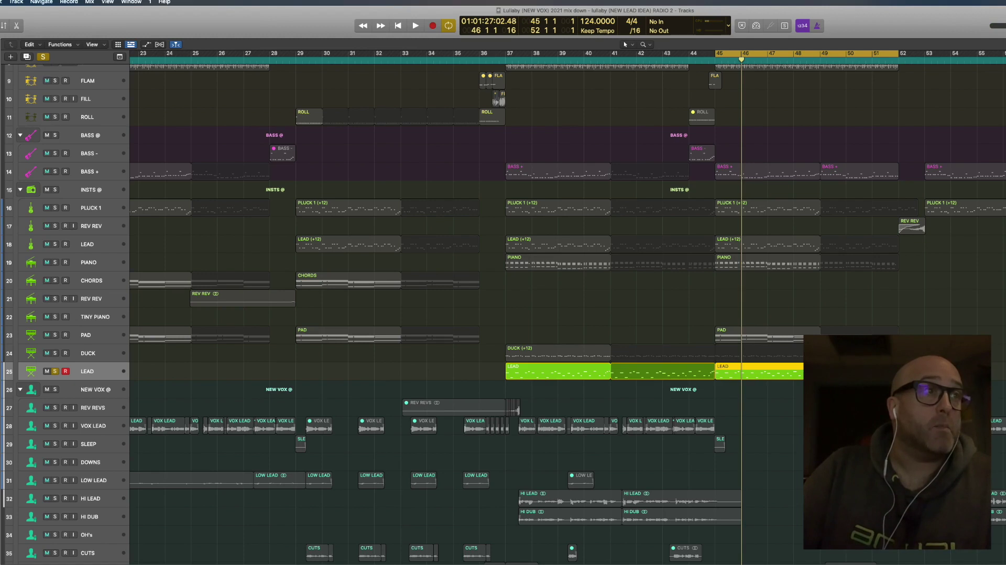
- Inspect LEAD's MicroShift plug-in, close it, and take LEAD out of solo
{"action": "key", "text": "v"}
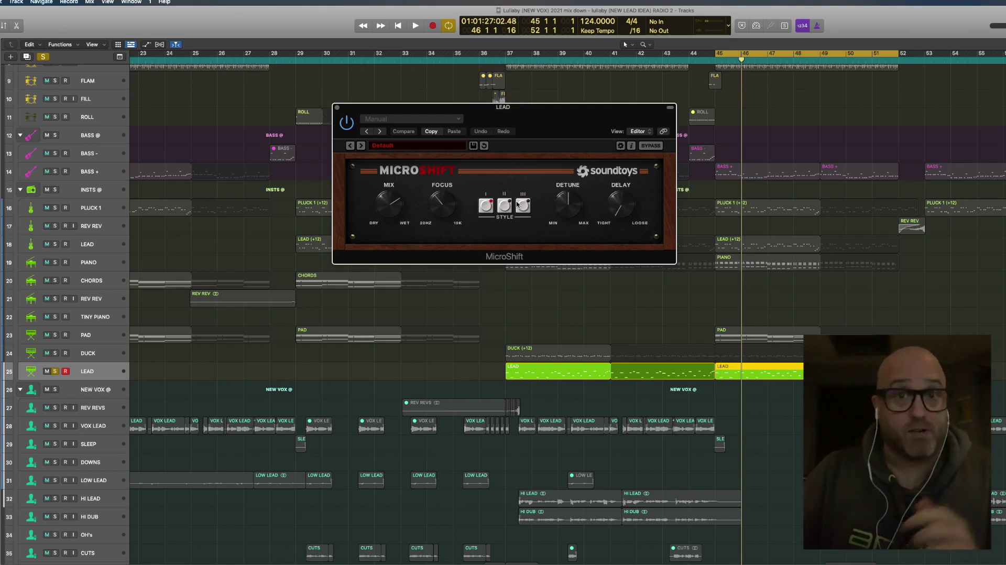
{"action": "left_click", "coordinate": [338, 108]}
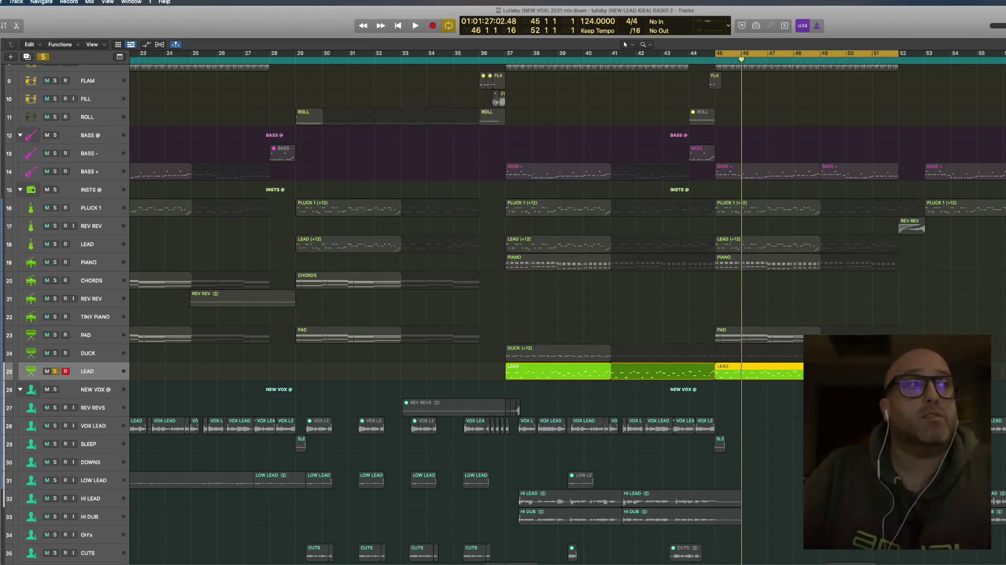
{"action": "left_click", "coordinate": [55, 372]}
{"action": "scroll", "coordinate": [652, 282], "scroll_direction": "left", "scroll_amount": 10}
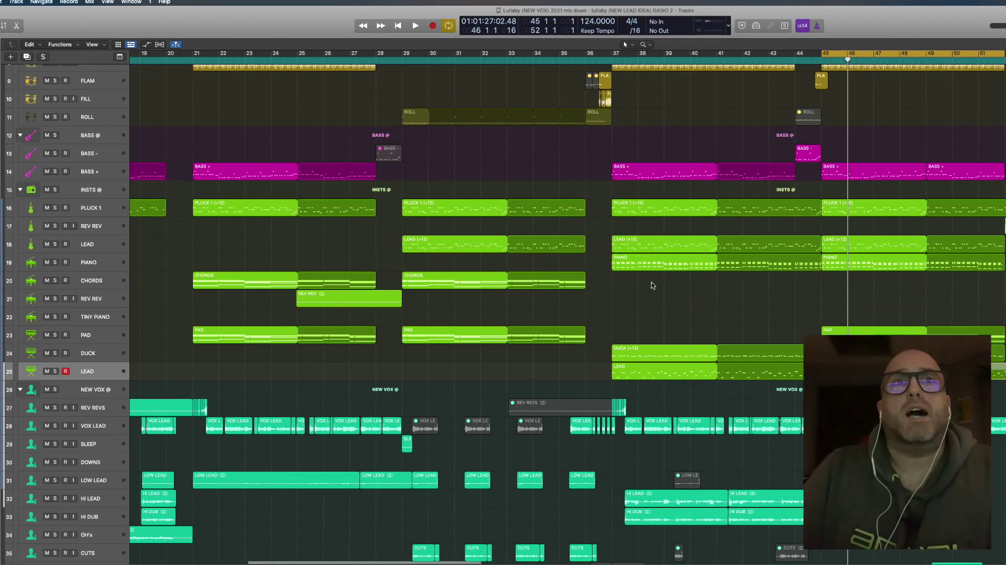
{"action": "scroll", "coordinate": [645, 340], "scroll_direction": "right", "scroll_amount": 10}
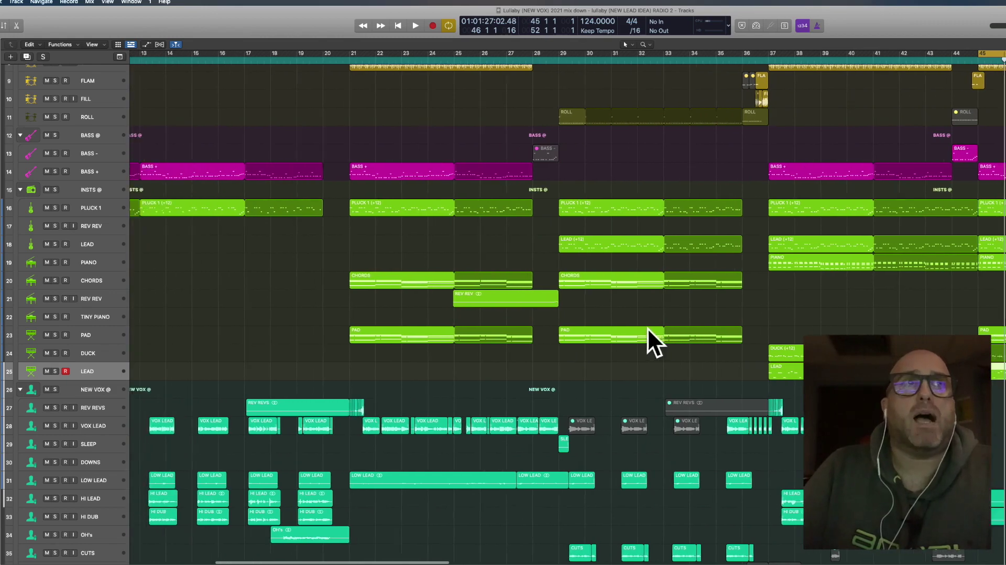
- Solo the FX @ stack and audition its effects from bar 29
{"action": "scroll", "coordinate": [652, 330], "scroll_direction": "right", "scroll_amount": 5}
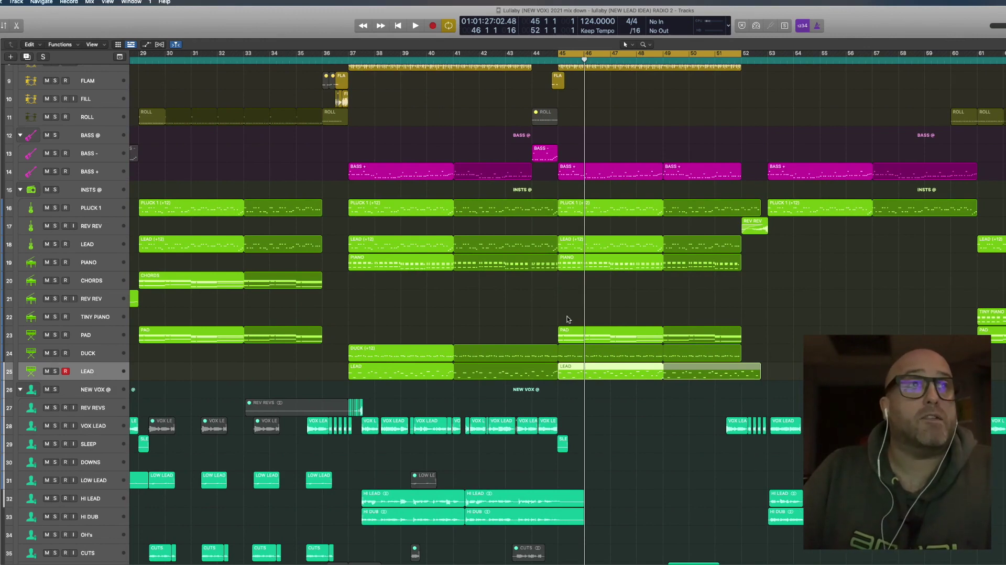
{"action": "scroll", "coordinate": [587, 333], "scroll_direction": "down", "scroll_amount": 7}
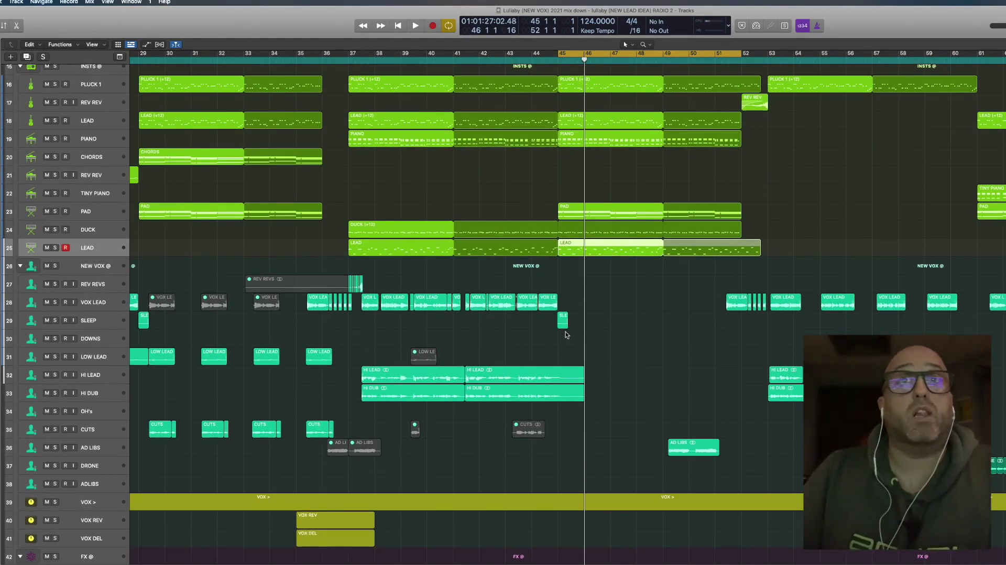
{"action": "scroll", "coordinate": [568, 334], "scroll_direction": "down", "scroll_amount": 7}
{"action": "scroll", "coordinate": [568, 336], "scroll_direction": "down", "scroll_amount": 12}
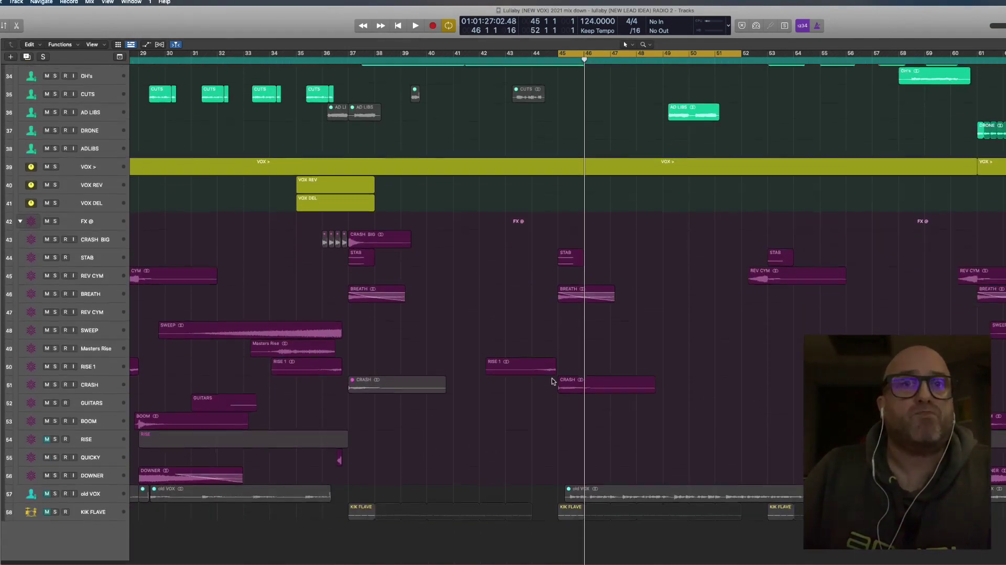
{"action": "scroll", "coordinate": [636, 378], "scroll_direction": "up", "scroll_amount": 1}
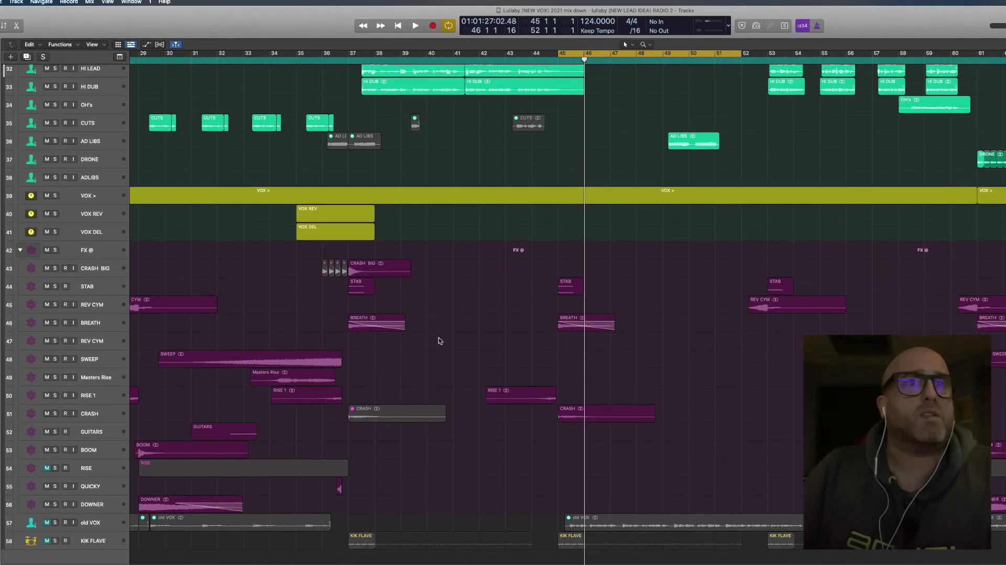
{"action": "scroll", "coordinate": [483, 254], "scroll_direction": "left", "scroll_amount": 5}
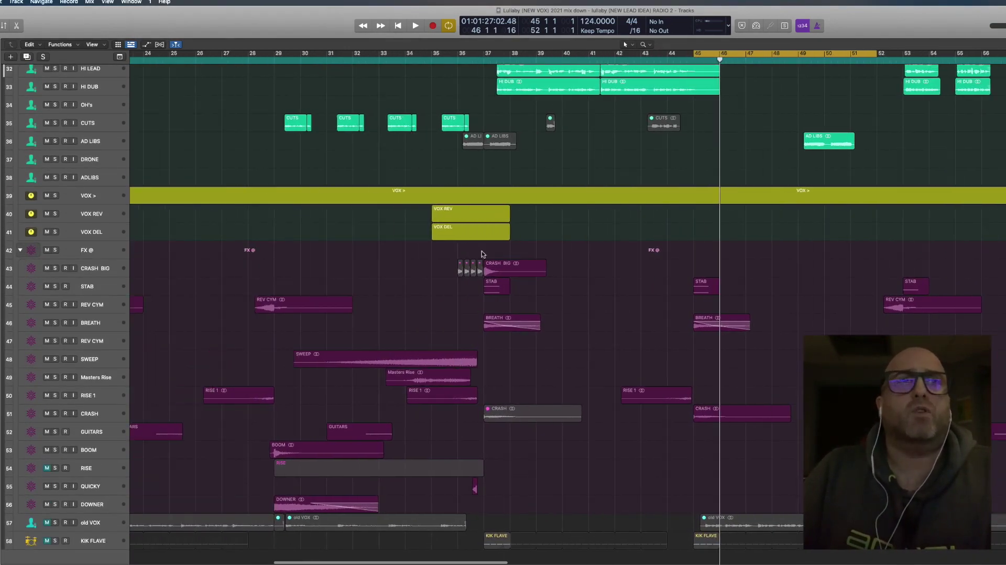
{"action": "left_click", "coordinate": [55, 250]}
{"action": "left_click", "coordinate": [274, 59]}
{"action": "key", "text": "space"}
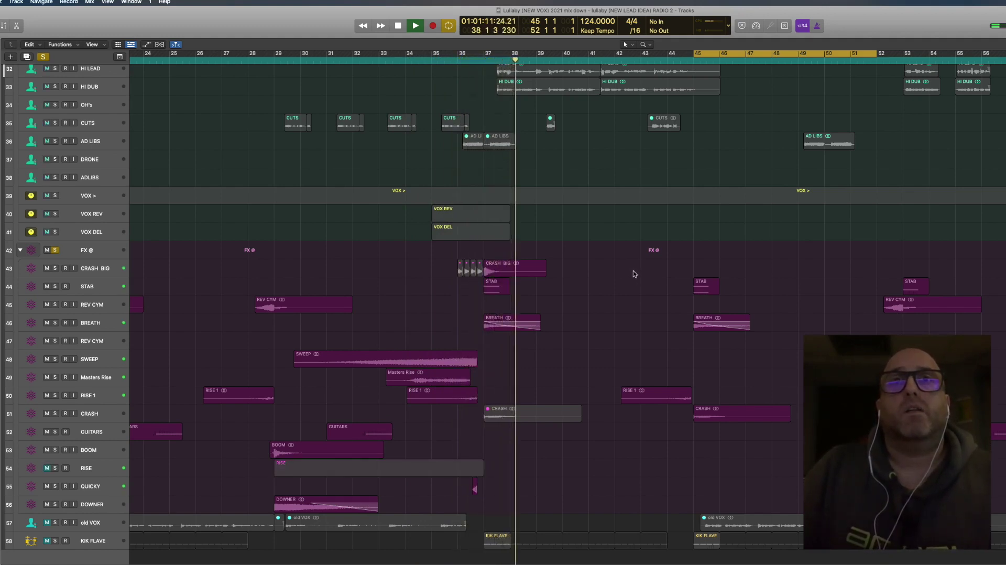
{"action": "key", "text": "space"}
- Look over the FX regions along the timeline and take the FX @ stack out of solo
{"action": "scroll", "coordinate": [535, 398], "scroll_direction": "left", "scroll_amount": 10}
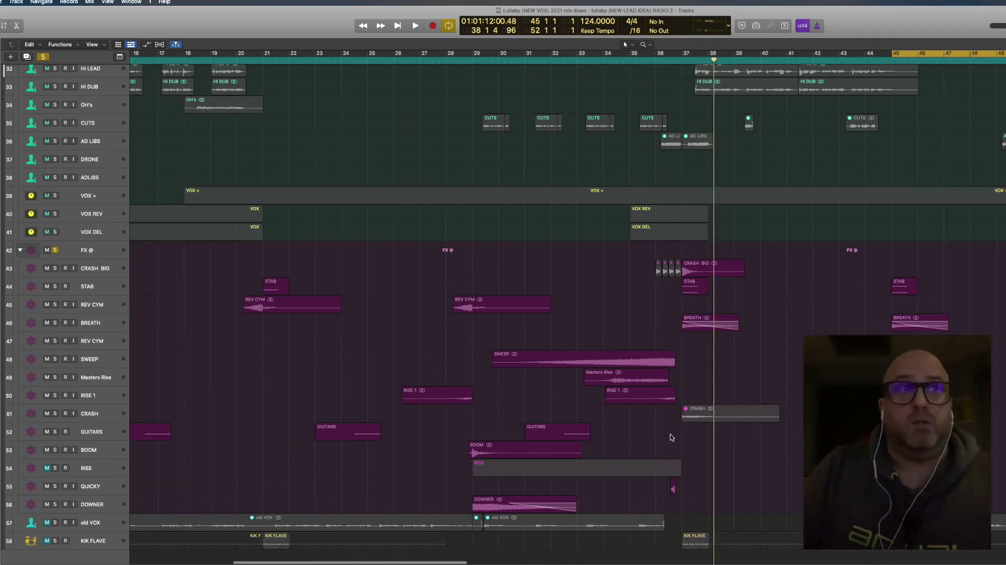
{"action": "scroll", "coordinate": [477, 392], "scroll_direction": "right", "scroll_amount": 10}
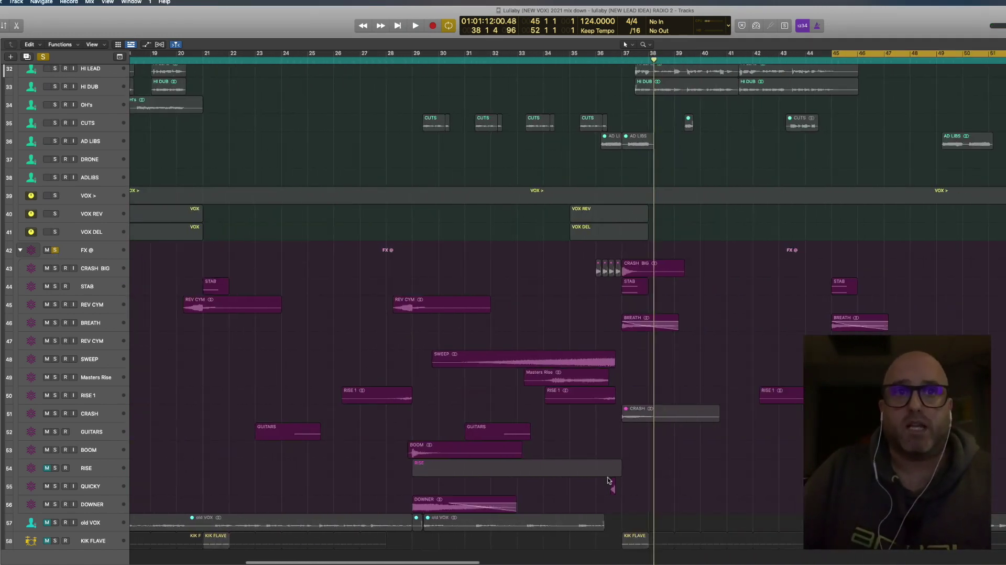
{"action": "scroll", "coordinate": [609, 478], "scroll_direction": "right", "scroll_amount": 10}
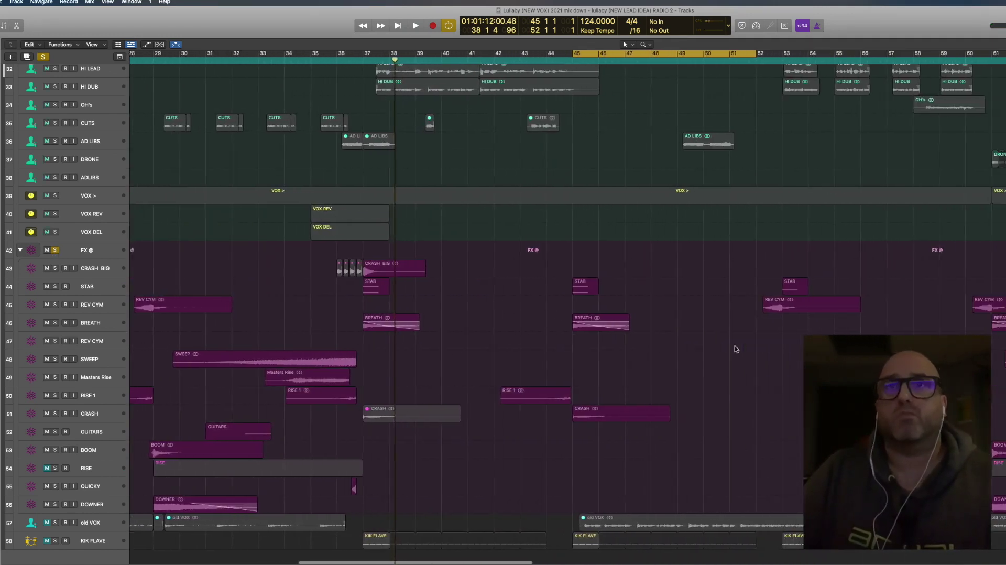
{"action": "left_click", "coordinate": [55, 251]}
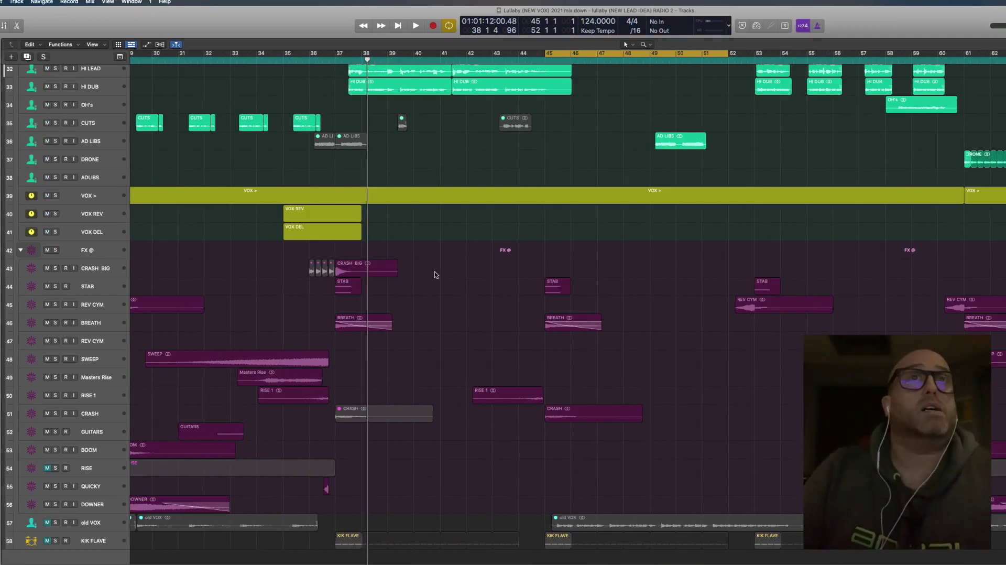
- Solo the NEW VOX @ vocal stack
{"action": "scroll", "coordinate": [435, 275], "scroll_direction": "up", "scroll_amount": 10}
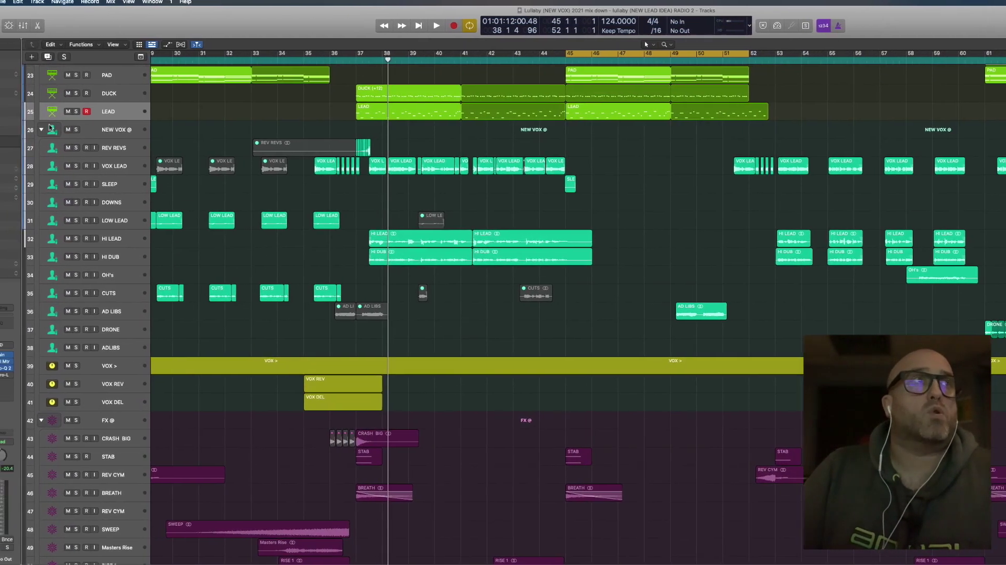
{"action": "left_click", "coordinate": [76, 130]}
{"action": "scroll", "coordinate": [596, 281], "scroll_direction": "left", "scroll_amount": 5}
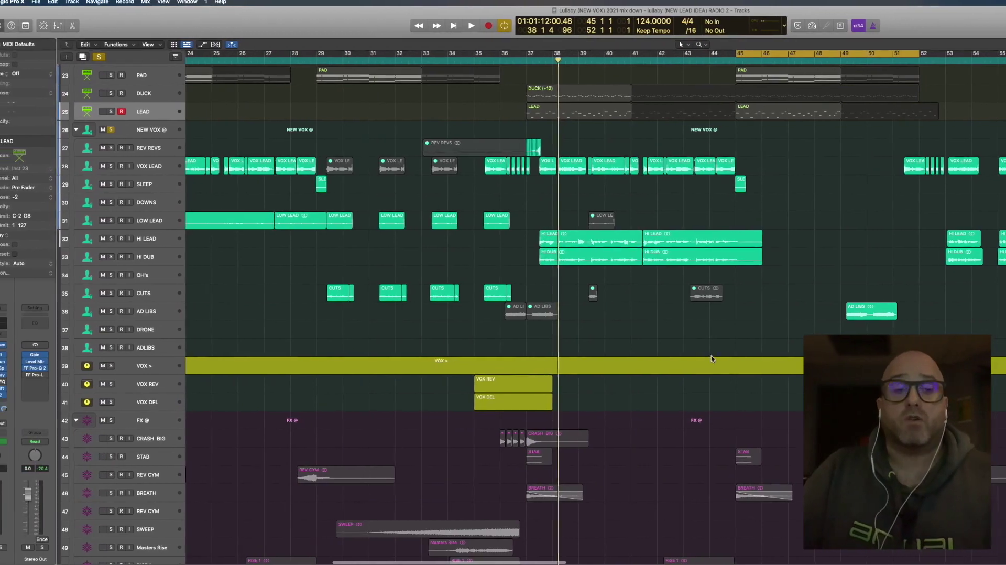
{"action": "scroll", "coordinate": [705, 358], "scroll_direction": "up", "scroll_amount": 5}
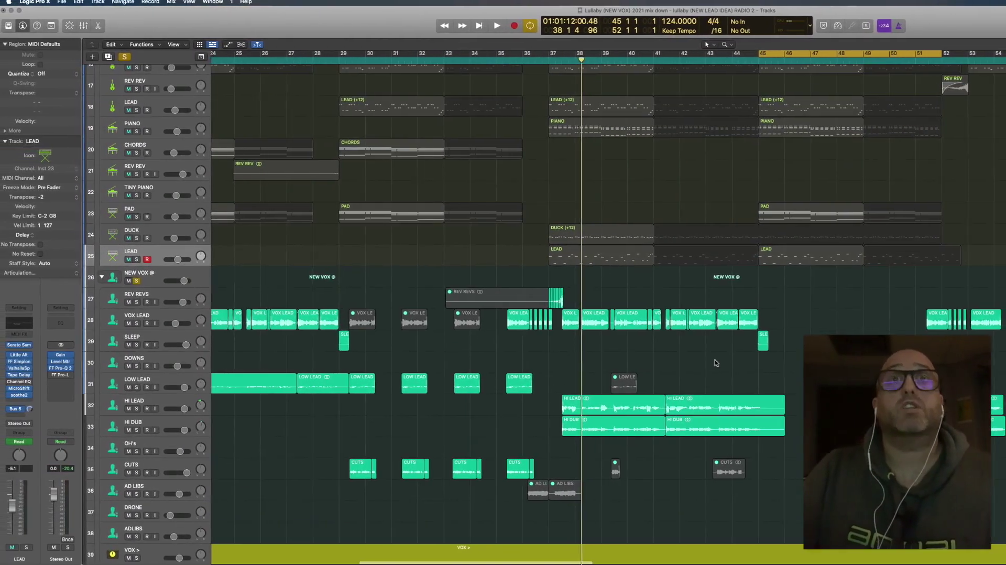
{"action": "scroll", "coordinate": [801, 353], "scroll_direction": "up", "scroll_amount": 3}
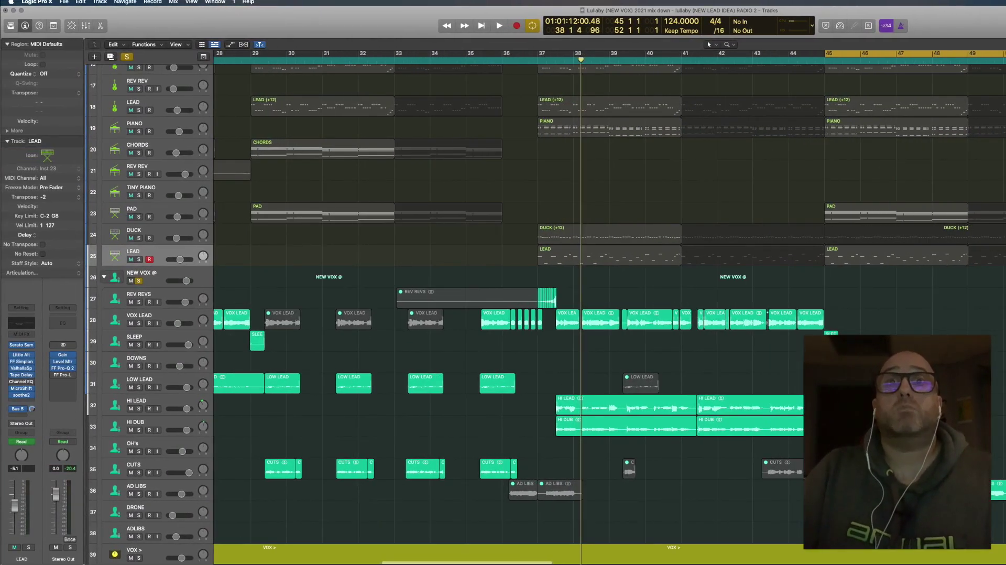
{"action": "scroll", "coordinate": [948, 334], "scroll_direction": "left", "scroll_amount": 3}
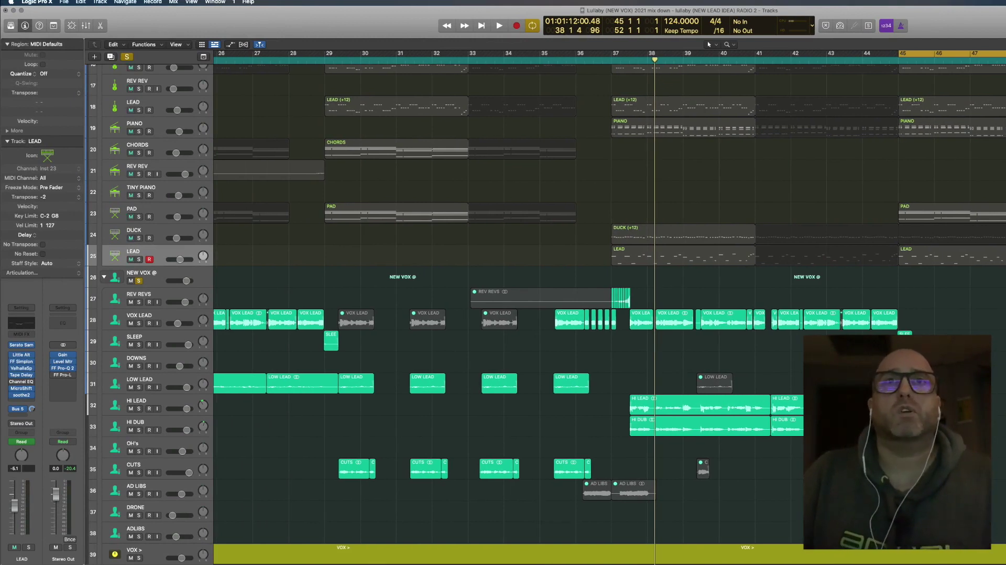
- Solo VOX LEAD within the vocal stack and select its track to show its channel strip
{"action": "left_click", "coordinate": [139, 323]}
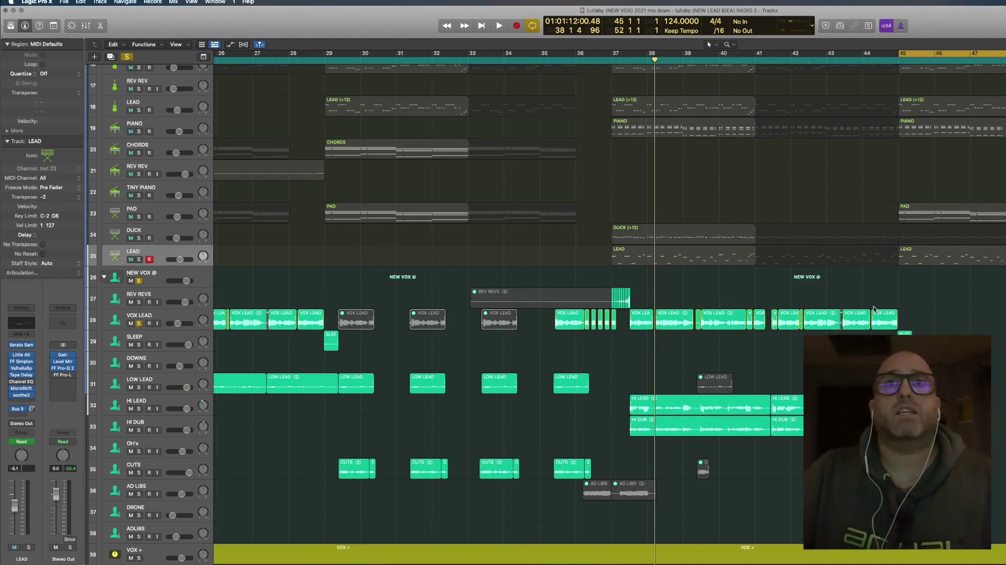
{"action": "key", "text": "super+Right"}
{"action": "key", "text": "super+Down"}
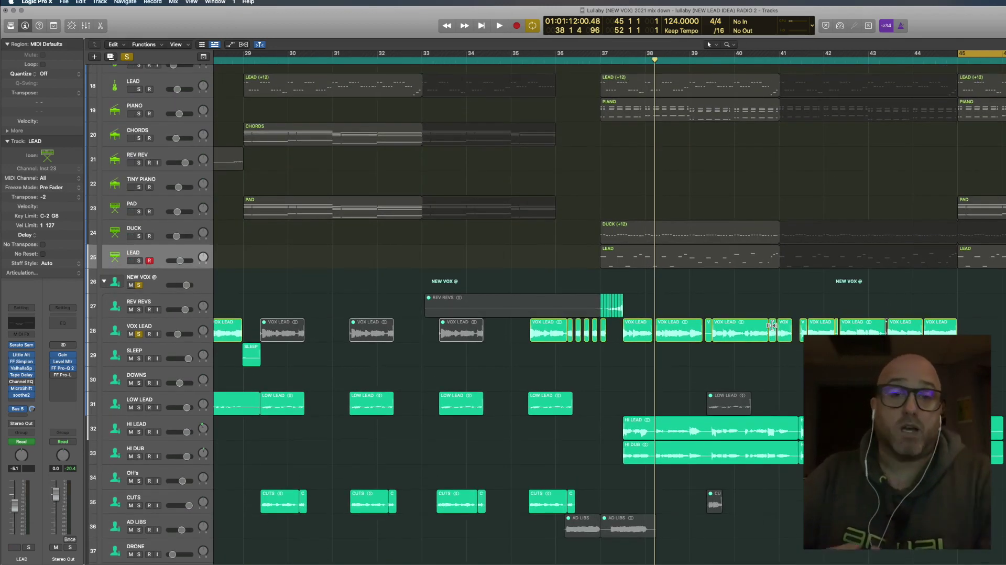
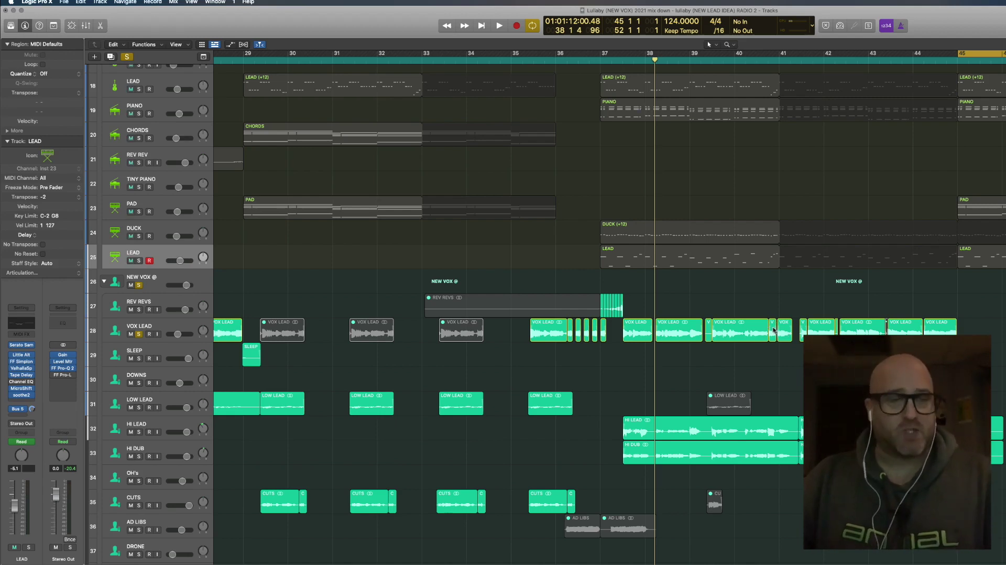
{"action": "key", "text": "super+Right"}
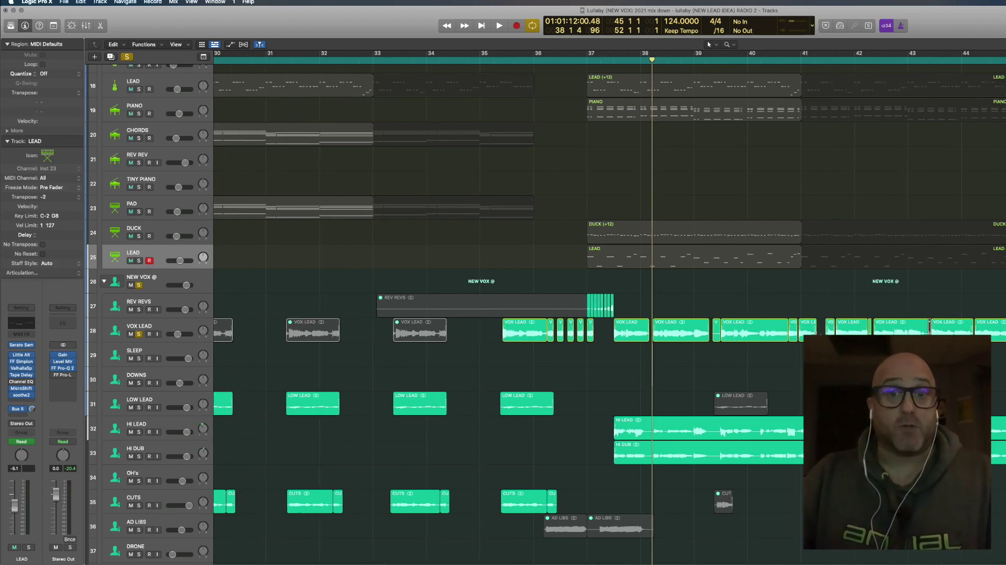
{"action": "key", "text": "super+Left"}
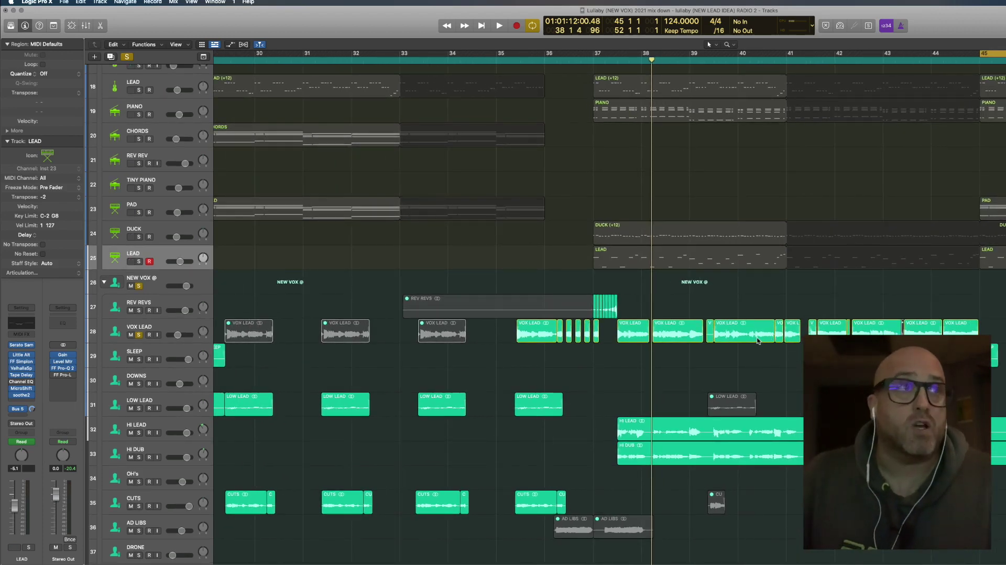
{"action": "scroll", "coordinate": [717, 359], "scroll_direction": "left", "scroll_amount": 2}
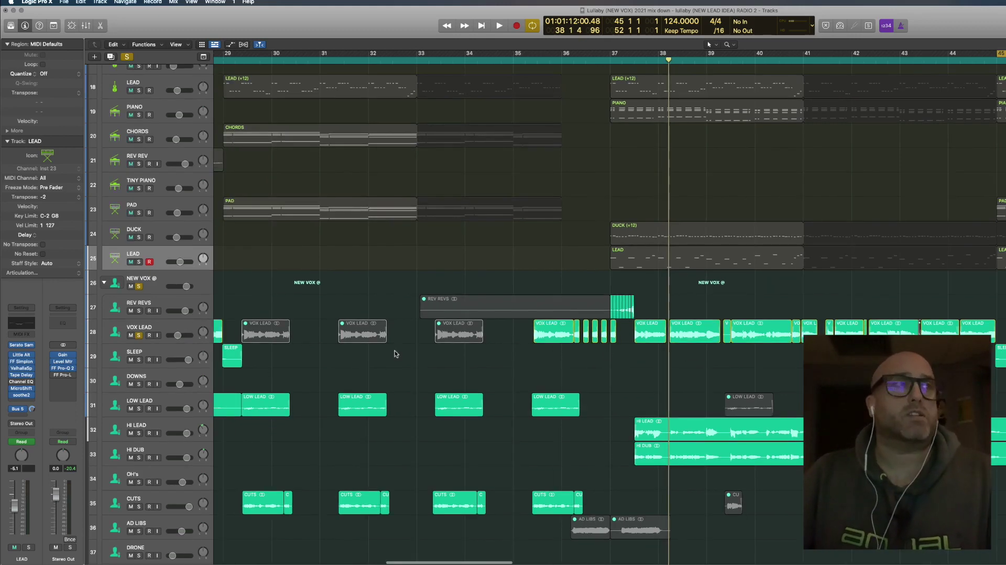
{"action": "left_click", "coordinate": [156, 332]}
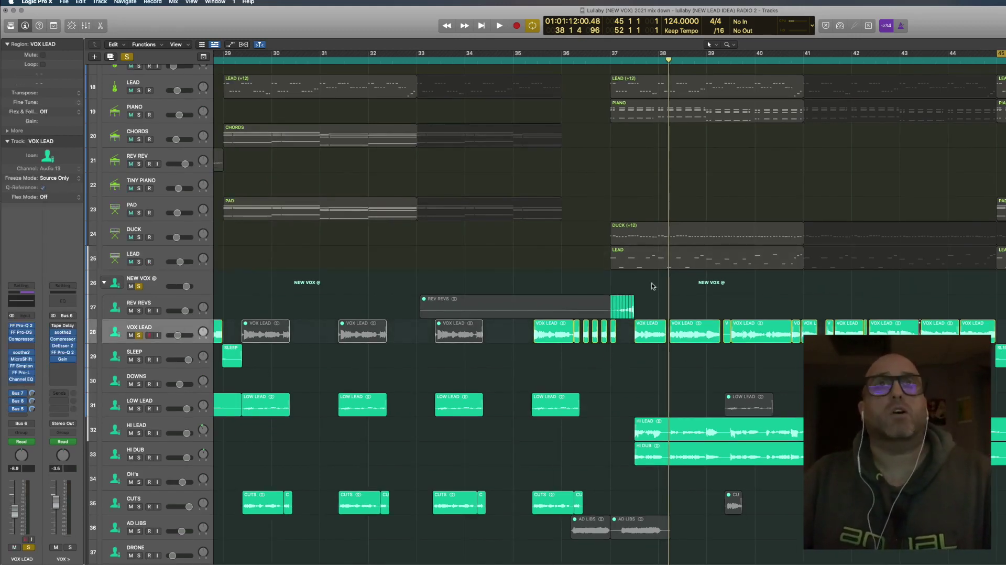
- Set the cycle range to bars 37 to 45 and audition VOX LEAD with HI LEAD and HI DUB muted
{"action": "left_click_drag", "start_coordinate": [616, 55], "coordinate": [991, 113]}
{"action": "key", "text": "space"}
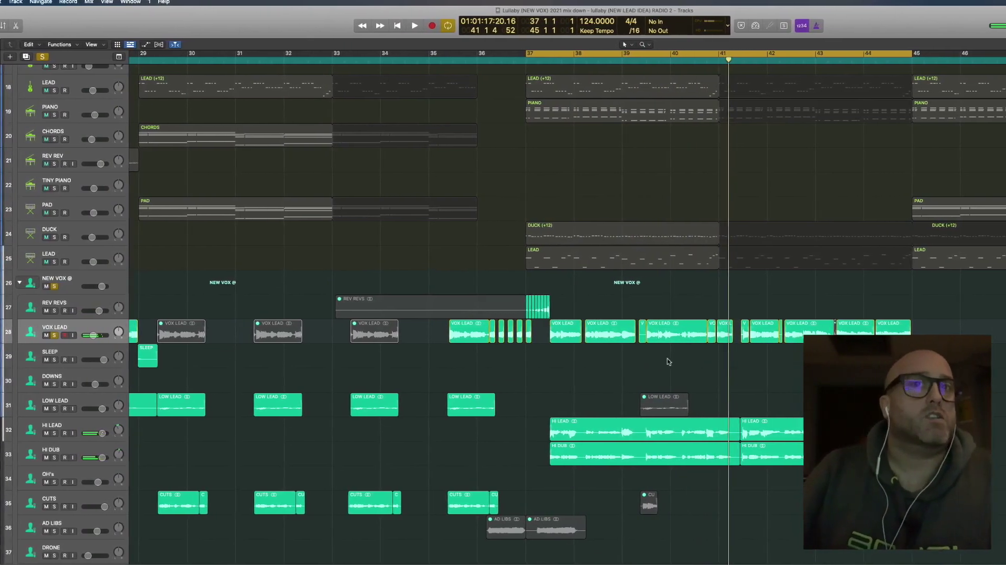
{"action": "left_click", "coordinate": [46, 434]}
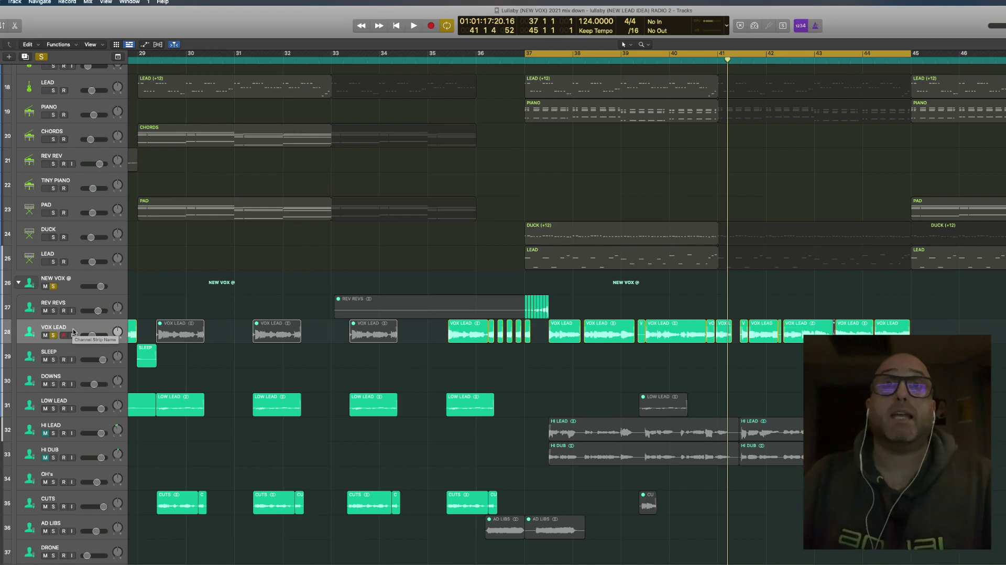
{"action": "key", "text": "space"}
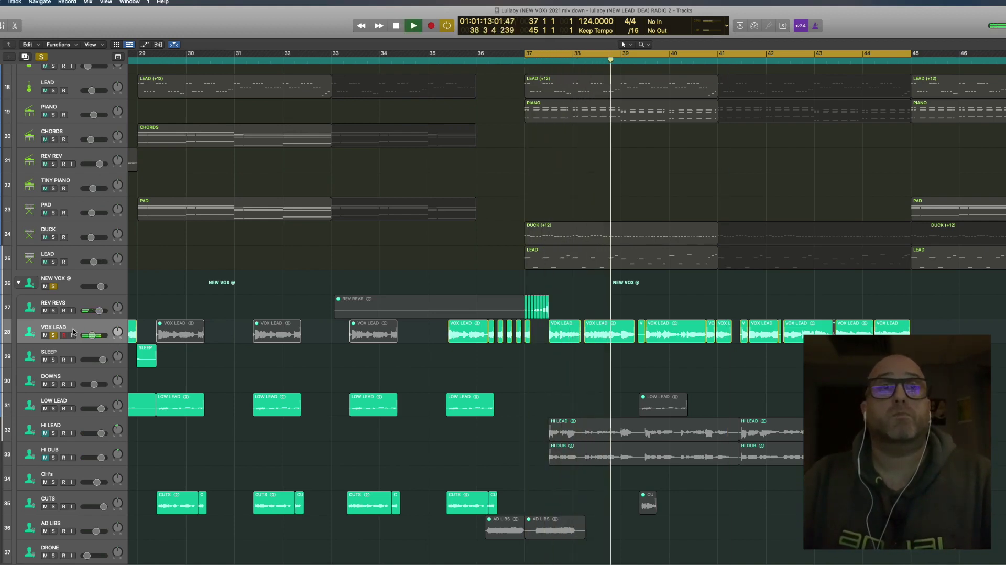
{"action": "key", "text": "space"}
- Solo only HI LEAD, with VOX LEAD, HI DUB and the NEW VOX @ stack out of solo, and audition it
{"action": "left_click", "coordinate": [53, 433]}
{"action": "left_click", "coordinate": [53, 457]}
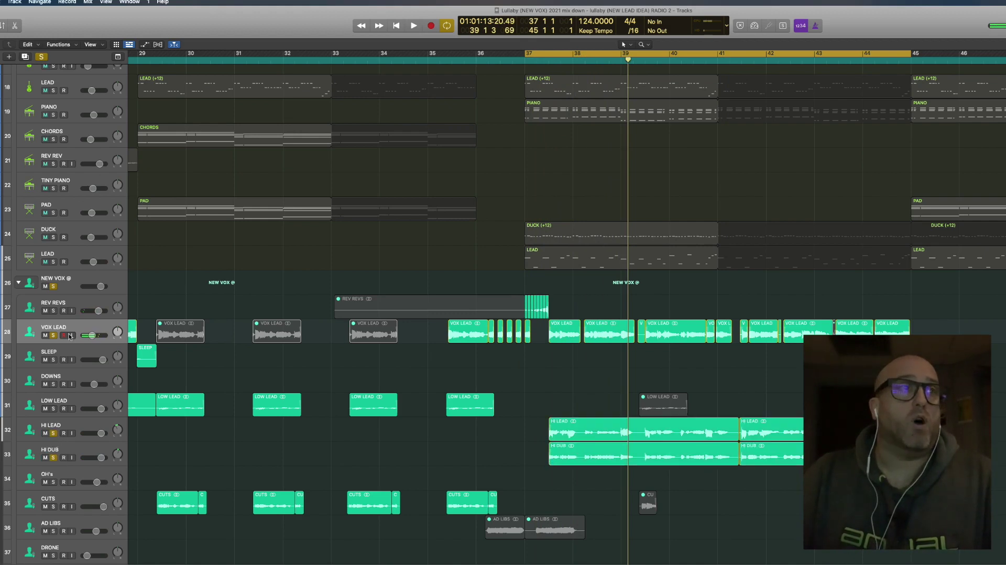
{"action": "left_click", "coordinate": [52, 336]}
{"action": "left_click", "coordinate": [53, 458]}
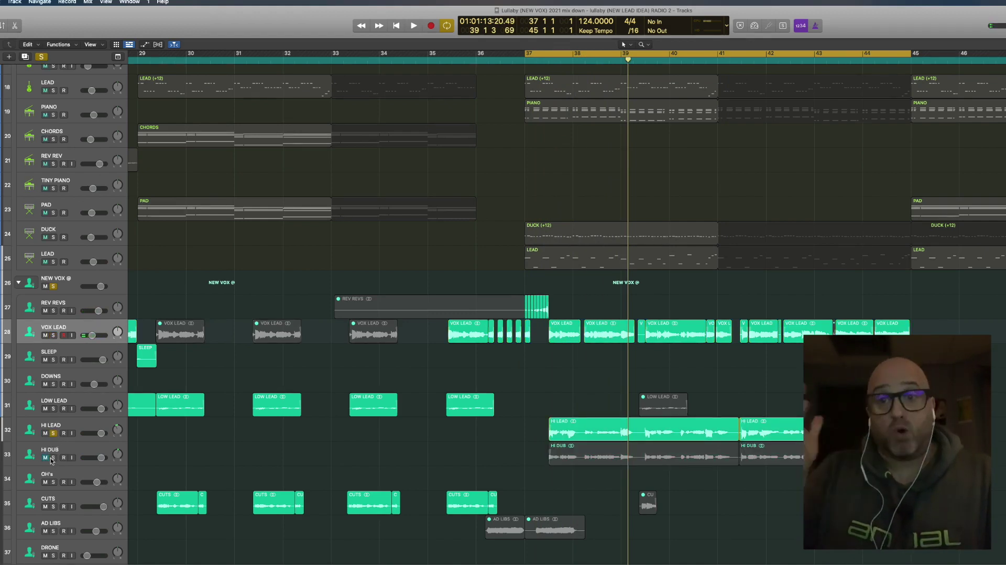
{"action": "key", "text": "space"}
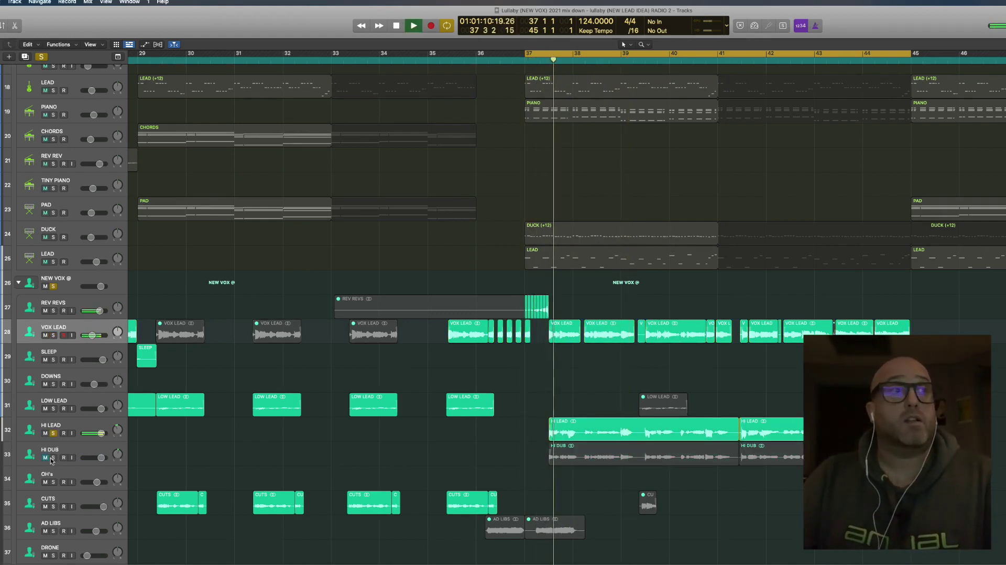
{"action": "left_click", "coordinate": [53, 287]}
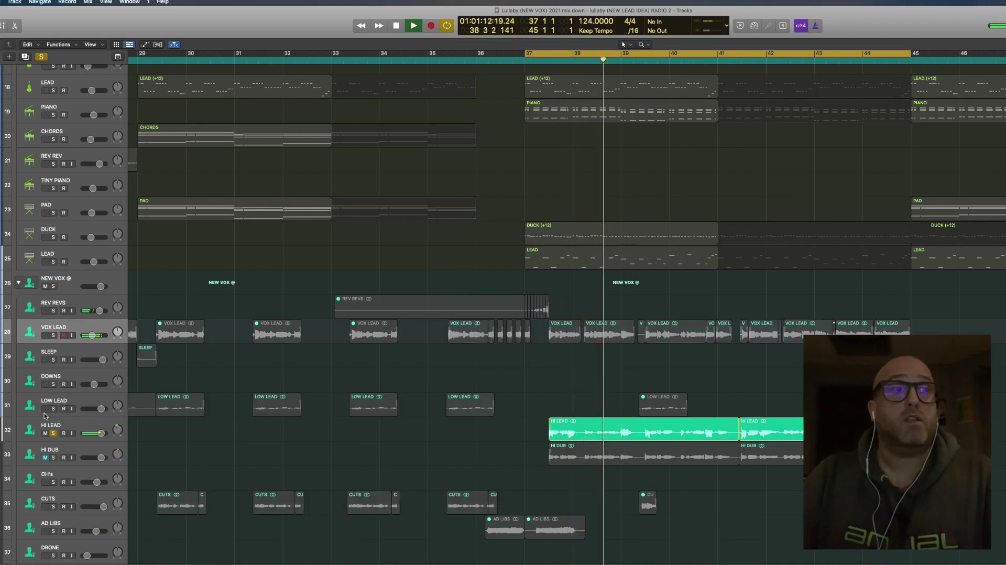
{"action": "key", "text": "space"}
- Add HI DUB to the solo and audition it together with HI LEAD
{"action": "left_click", "coordinate": [53, 457]}
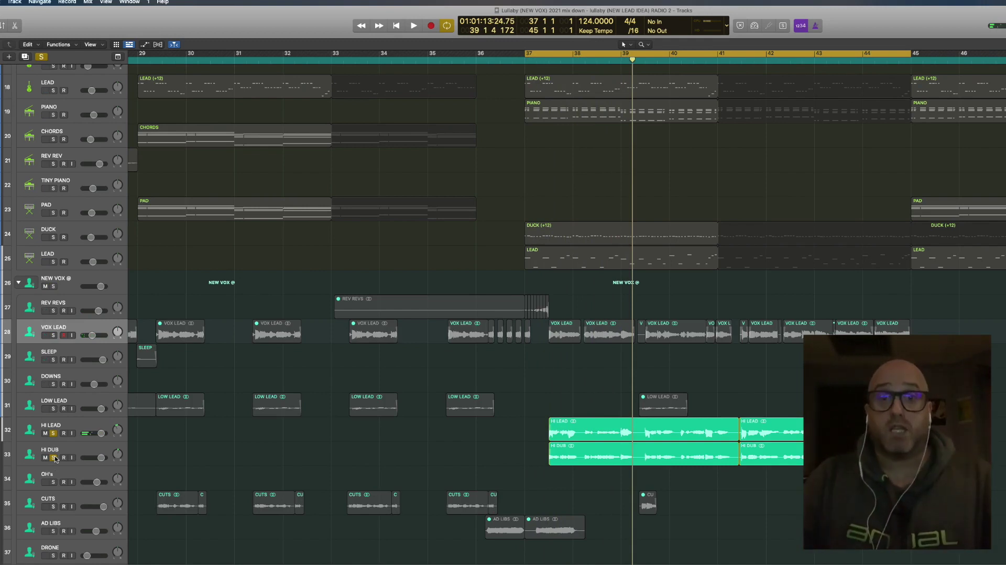
{"action": "key", "text": "space"}
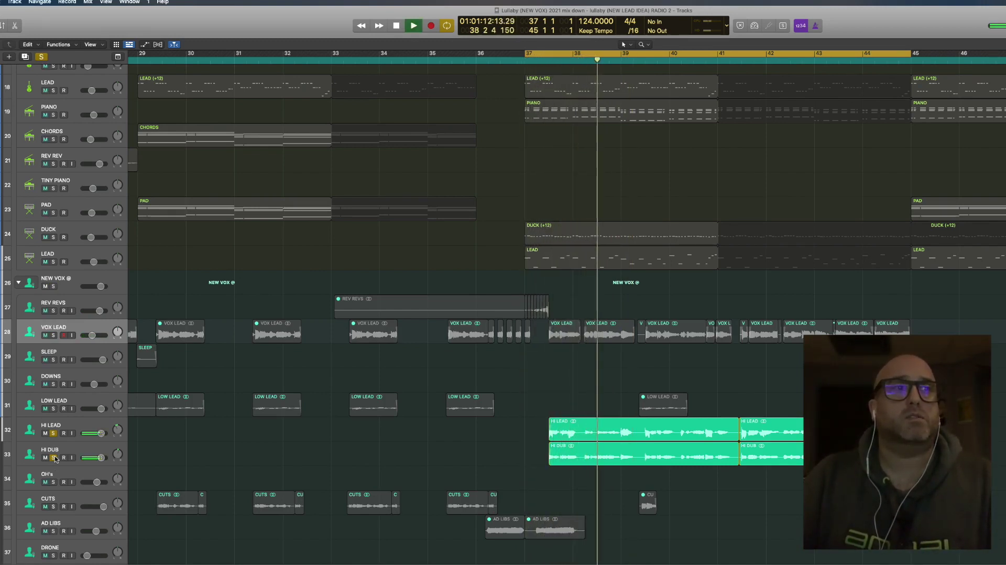
{"action": "key", "text": "space"}
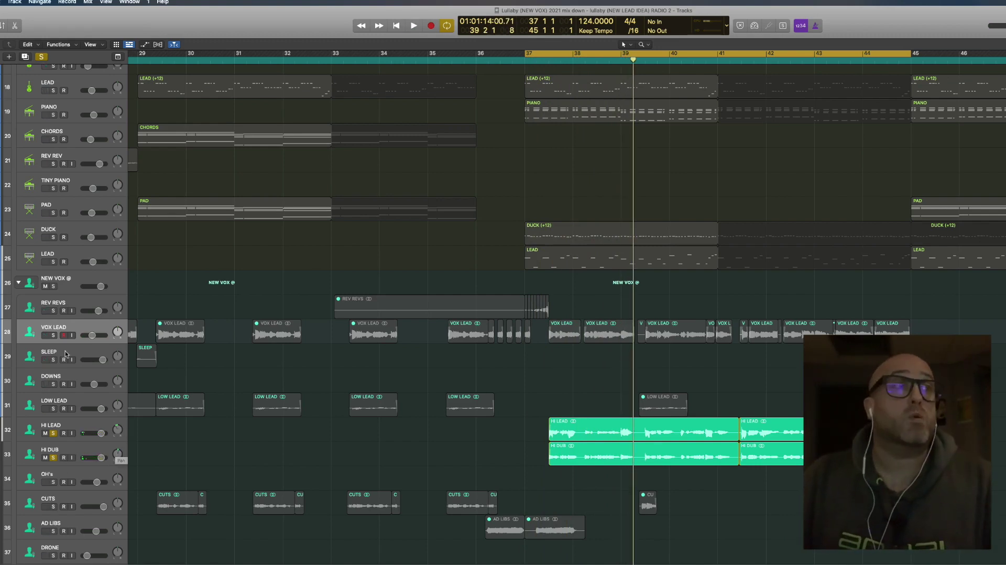
- Add VOX LEAD to the solo and audition it together with HI LEAD and HI DUB
{"action": "left_click", "coordinate": [53, 335]}
{"action": "key", "text": "space"}
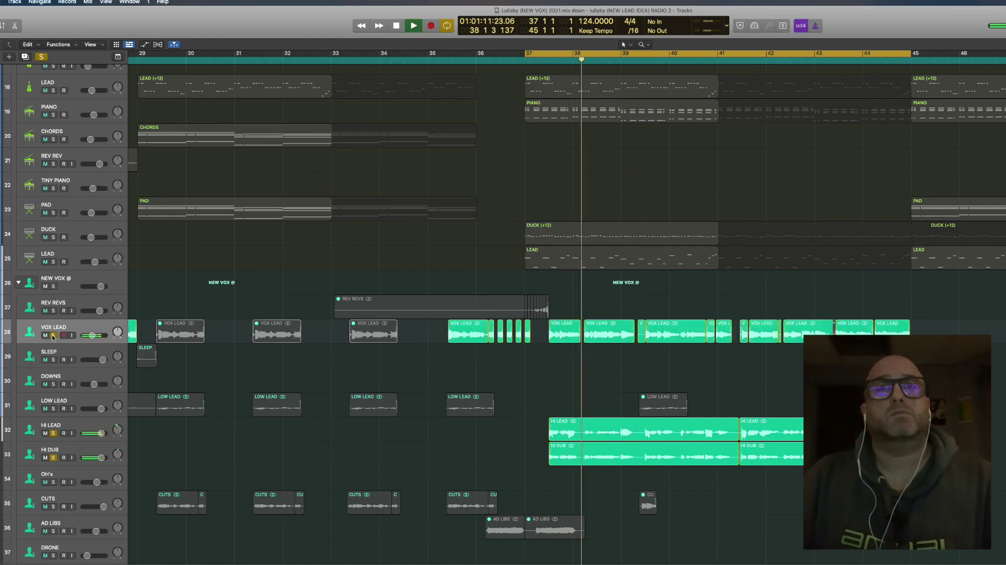
{"action": "key", "text": "space"}
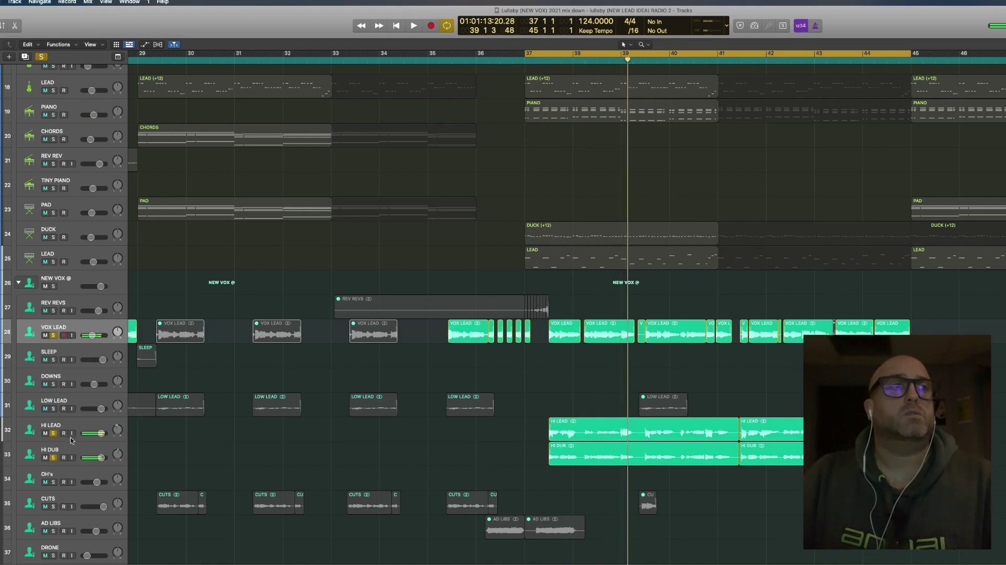
- Take HI LEAD and HI DUB out of solo so only VOX LEAD stays soloed
{"action": "left_click", "coordinate": [54, 434]}
{"action": "left_click", "coordinate": [53, 458]}
{"action": "left_click", "coordinate": [53, 457]}
{"action": "left_click", "coordinate": [53, 458]}
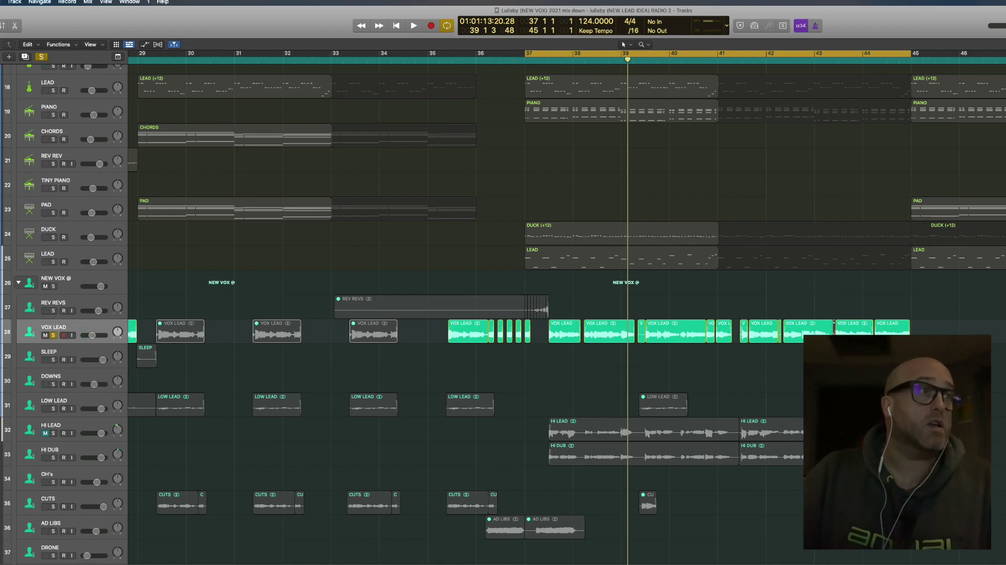
- Audition the soloed VOX LEAD from bar 39 and again from shortly after bar 37
{"action": "key", "text": "space"}
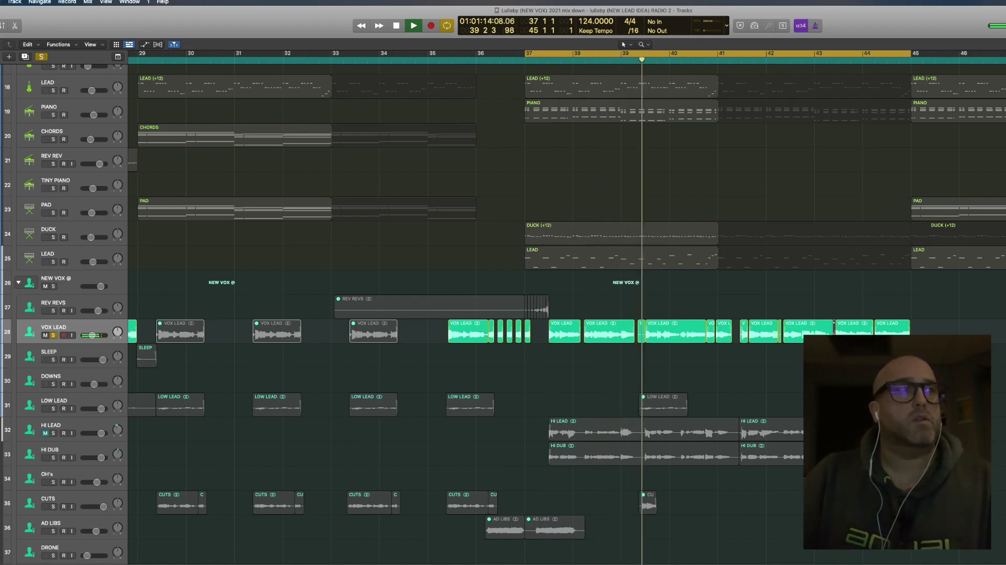
{"action": "key", "text": "space"}
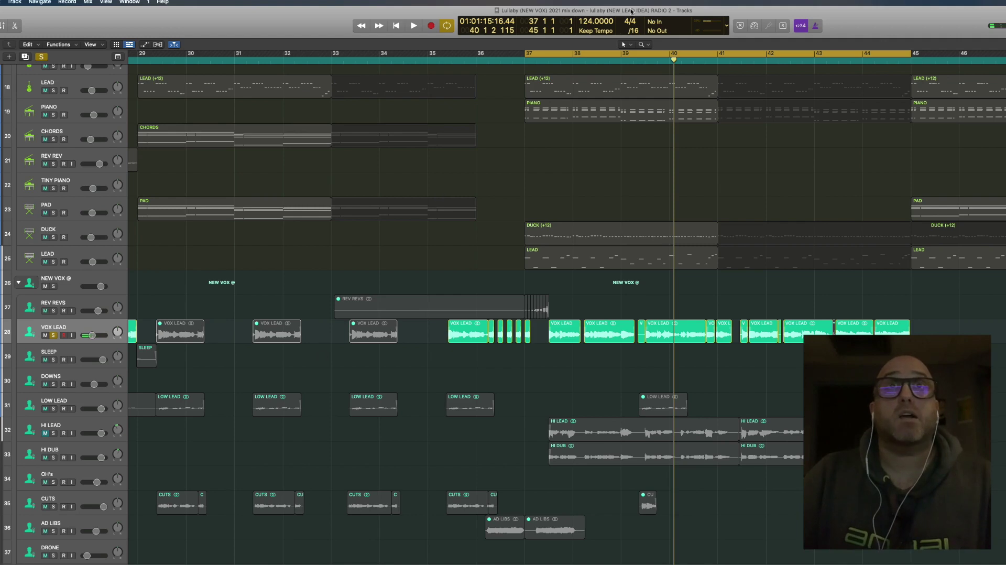
{"action": "left_click", "coordinate": [553, 57]}
{"action": "key", "text": "space"}
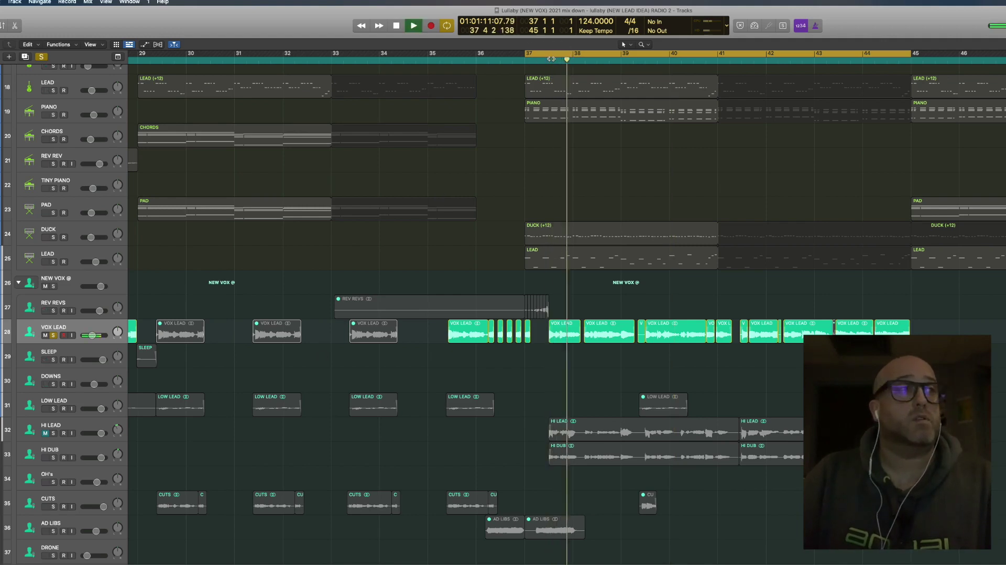
{"action": "key", "text": "space"}
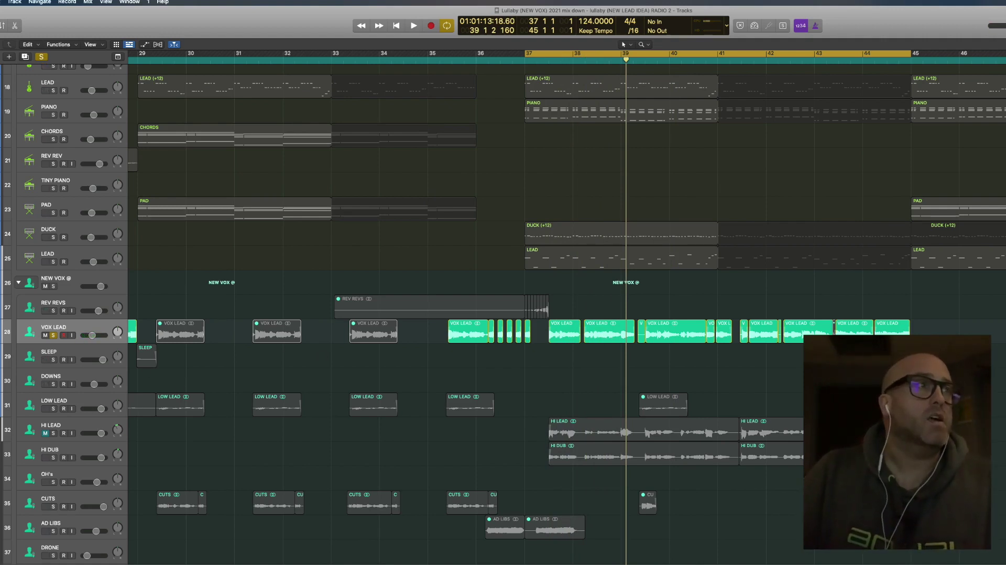
- Review the Pro-Q 2 equalizer on VOX LEAD during playback, listening to its deepest narrow cut in isolation, and close it
{"action": "key", "text": "v"}
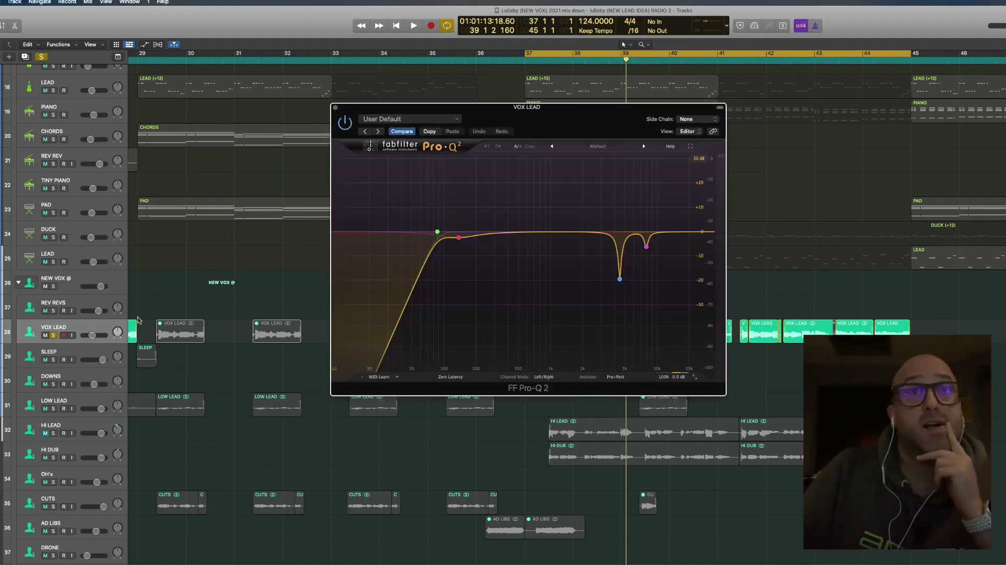
{"action": "left_click_drag", "start_coordinate": [577, 107], "coordinate": [947, 230]}
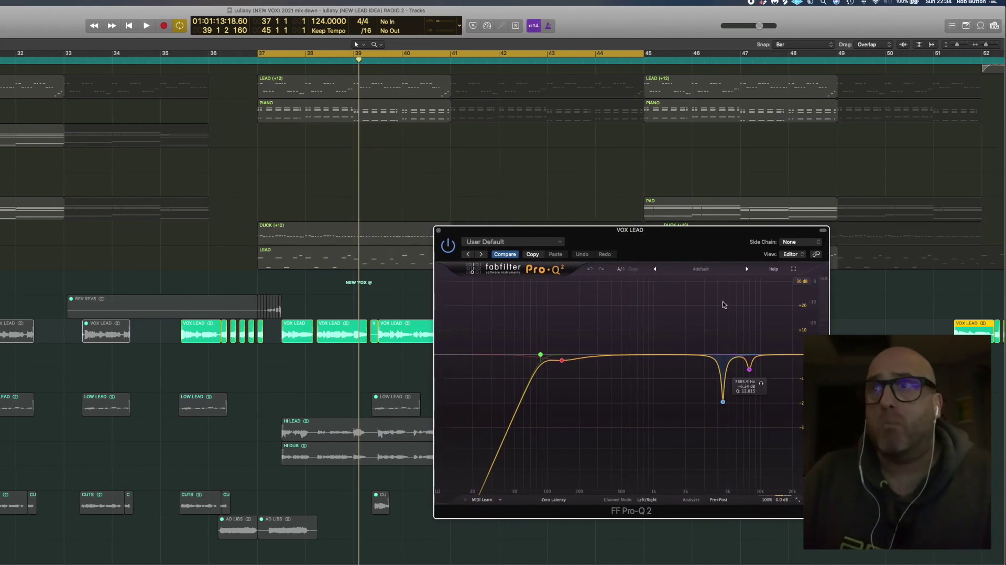
{"action": "scroll", "coordinate": [378, 276], "scroll_direction": "right", "scroll_amount": 5}
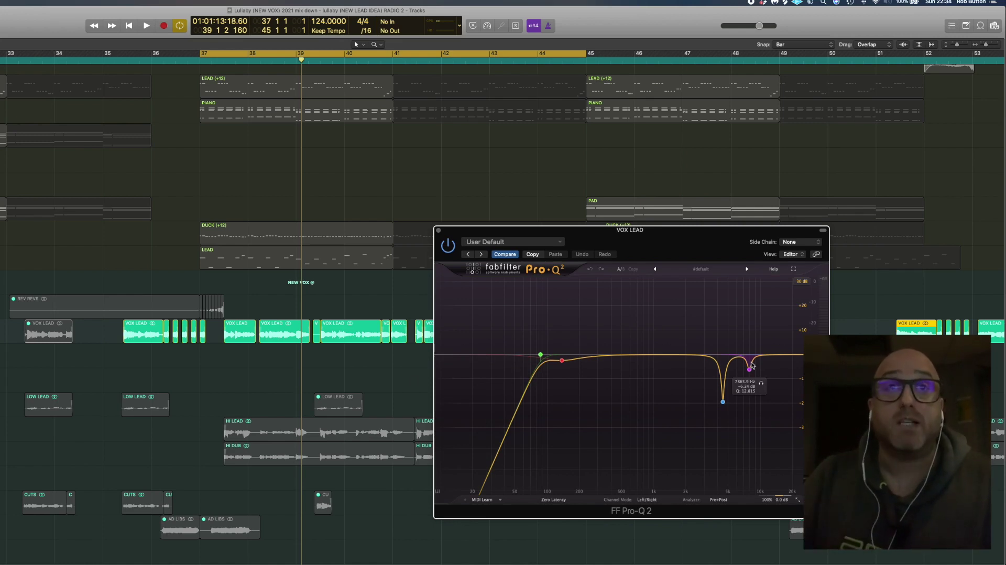
{"action": "key", "text": "space"}
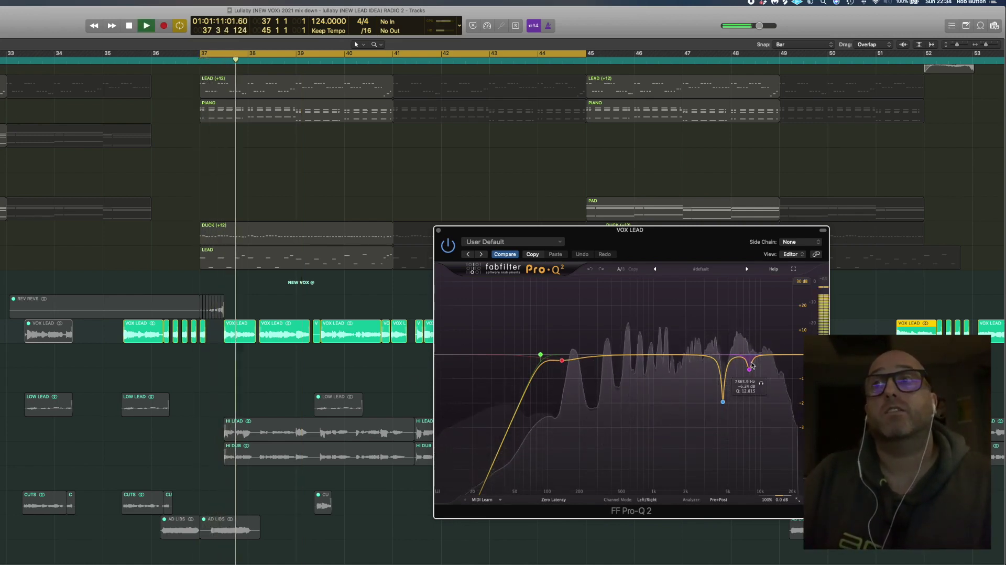
{"action": "left_click", "coordinate": [734, 417]}
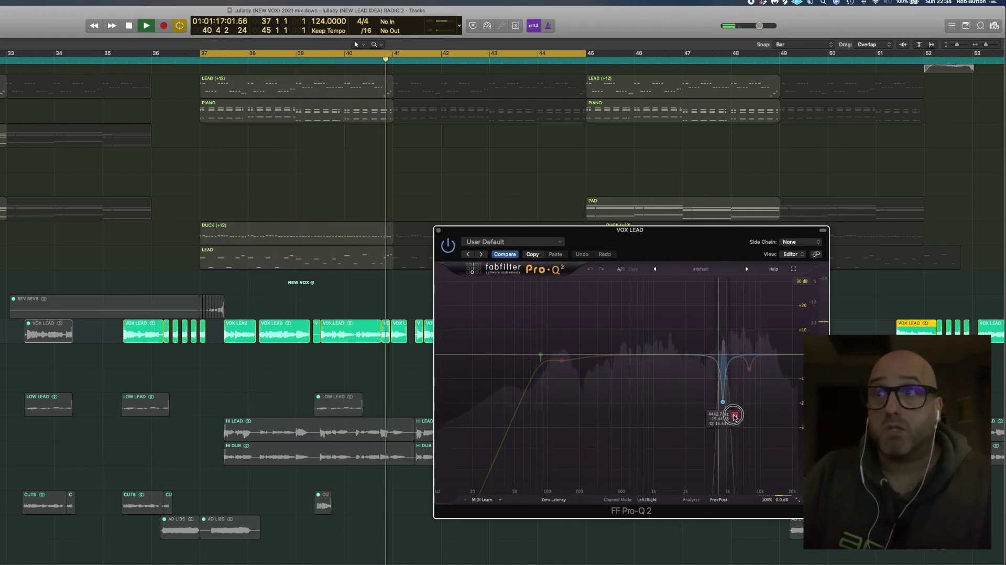
{"action": "left_click", "coordinate": [734, 417]}
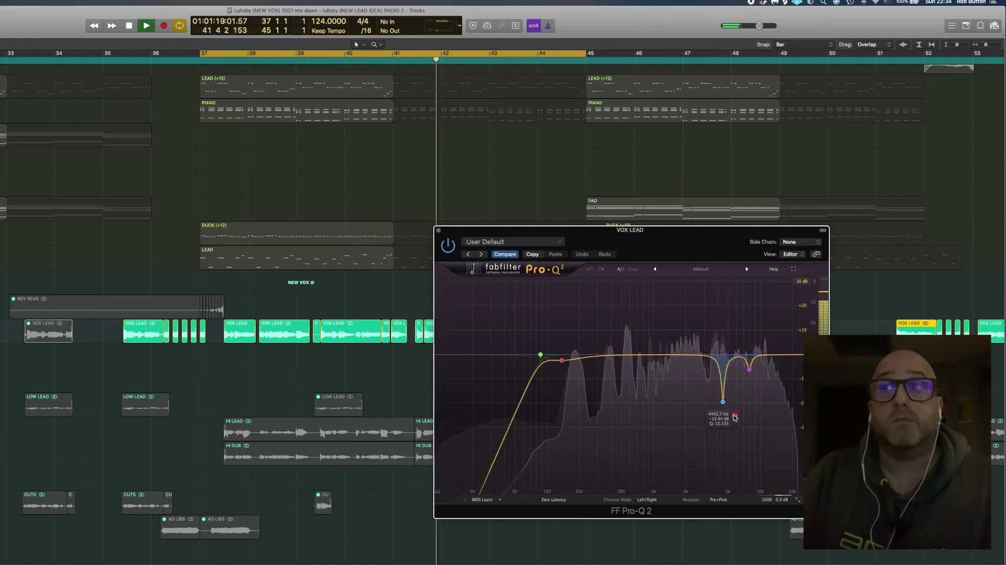
{"action": "key", "text": "space"}
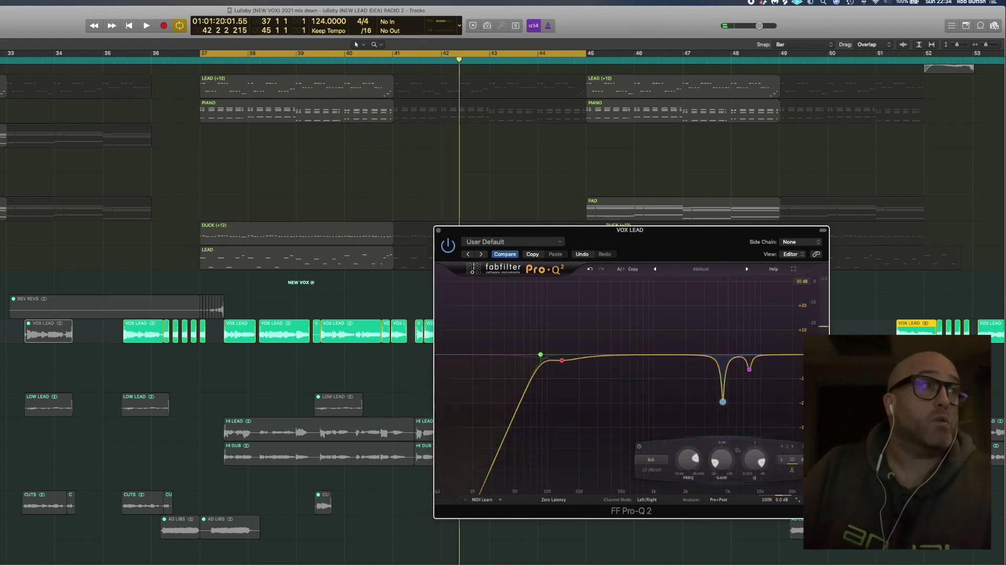
{"action": "left_click", "coordinate": [439, 231]}
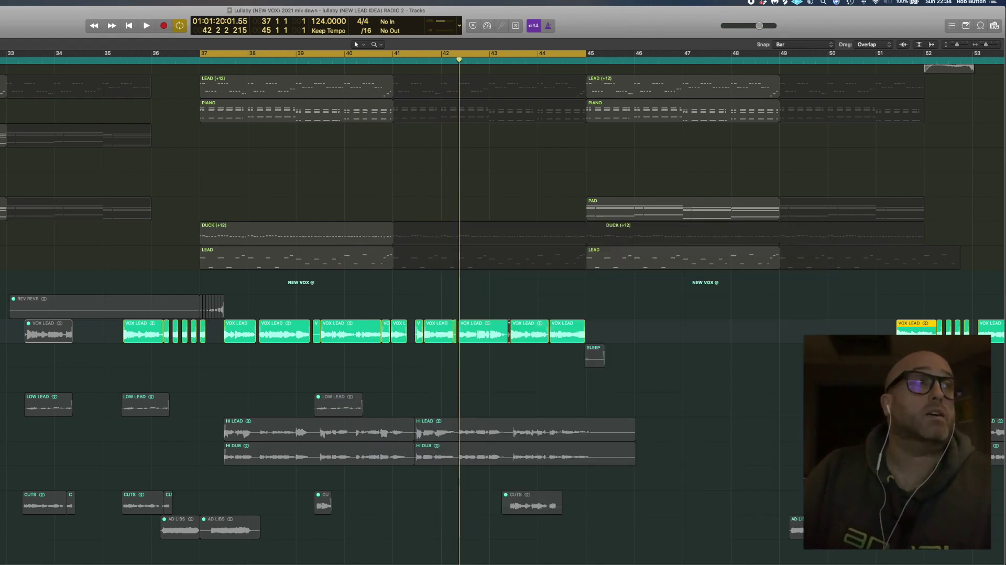
- Open the Pro-DS de-esser on VOX LEAD and examine its gain reduction while playing the section from bar 37
{"action": "left_click", "coordinate": [1, 312]}
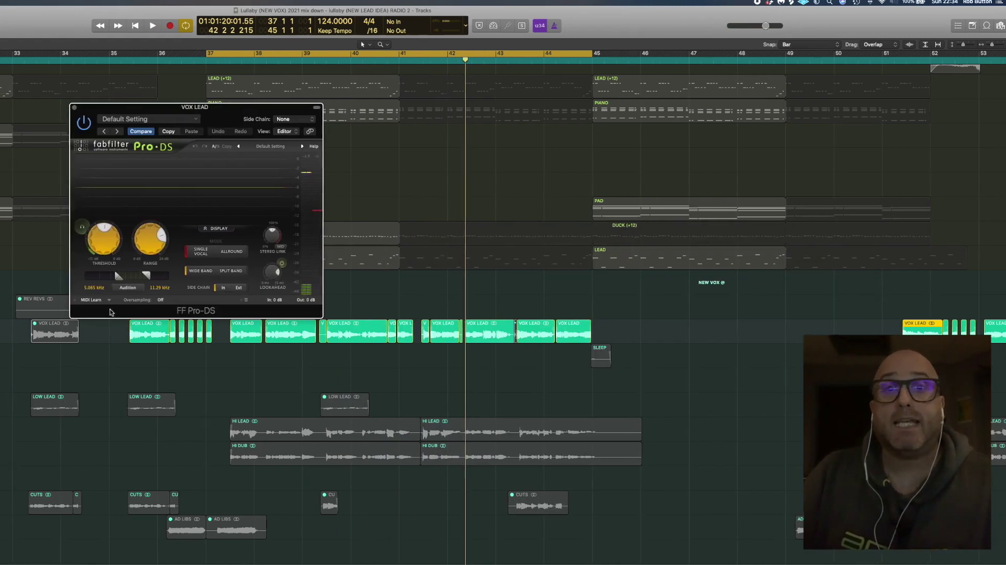
{"action": "left_click_drag", "start_coordinate": [280, 114], "coordinate": [248, 307]}
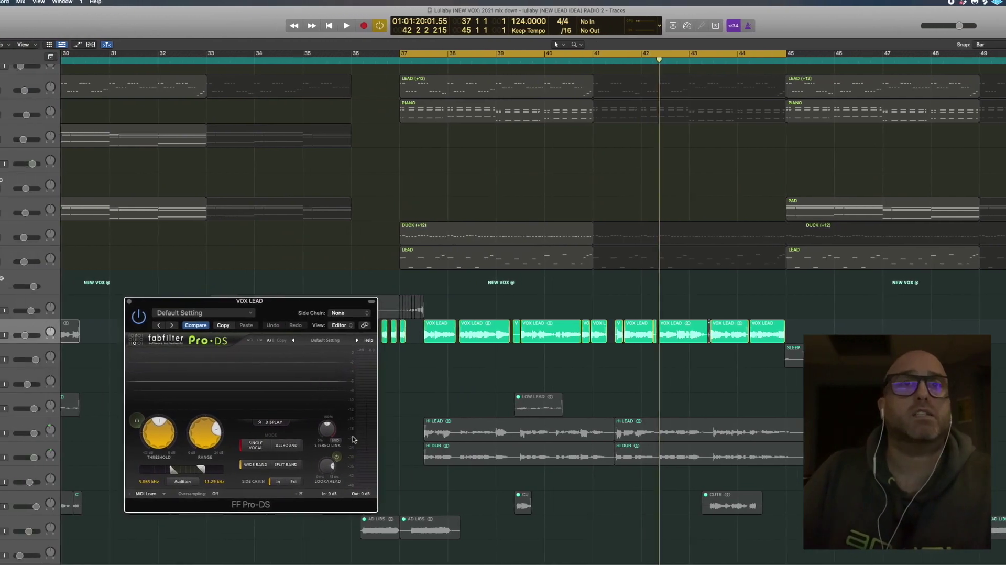
{"action": "key", "text": "space"}
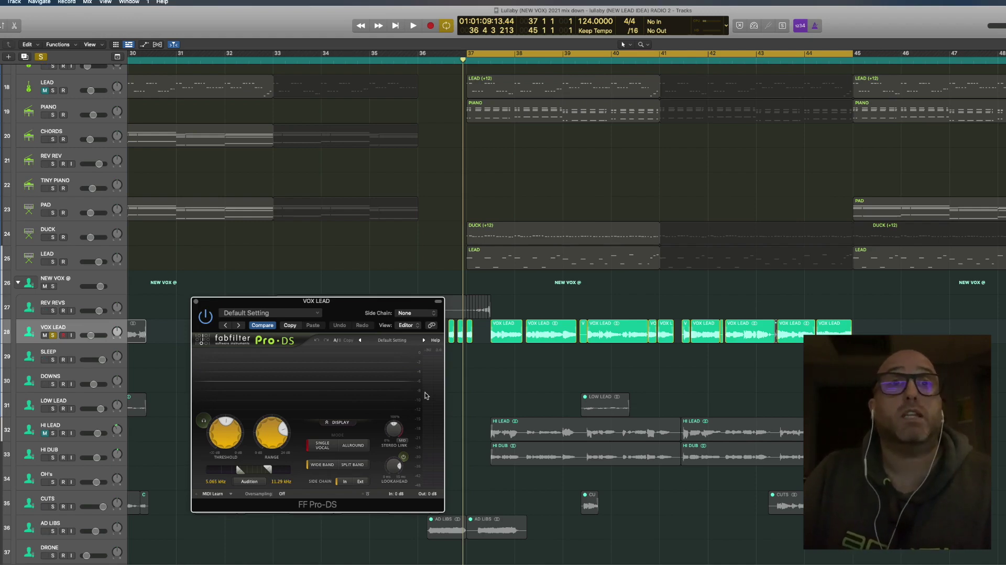
{"action": "key", "text": "space"}
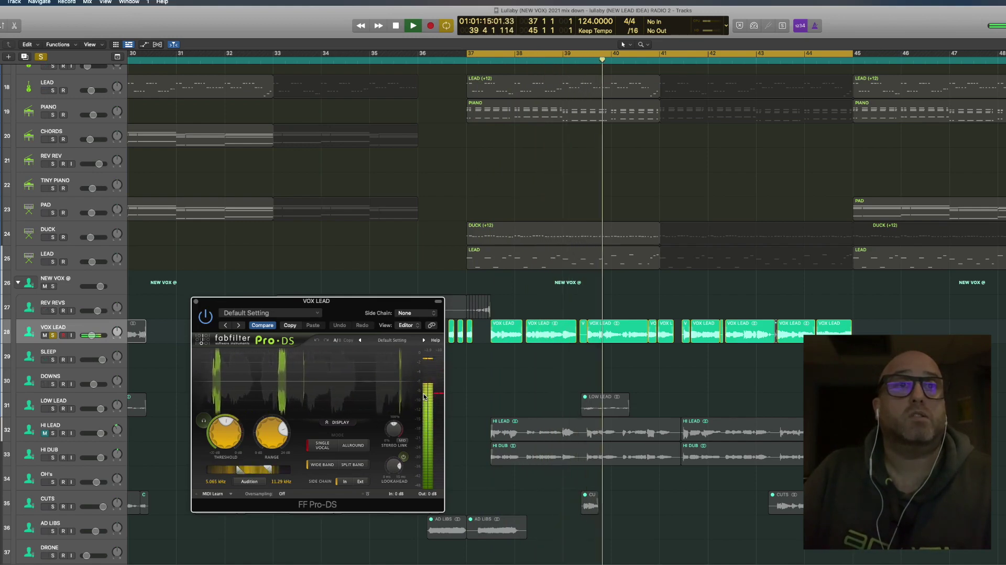
{"action": "key", "text": "space"}
- Audition the de-essed VOX LEAD from just before bar 5 at the song's opening and close Pro-DS
{"action": "left_click_drag", "start_coordinate": [351, 312], "coordinate": [960, 281]}
{"action": "scroll", "coordinate": [387, 212], "scroll_direction": "left", "scroll_amount": 10}
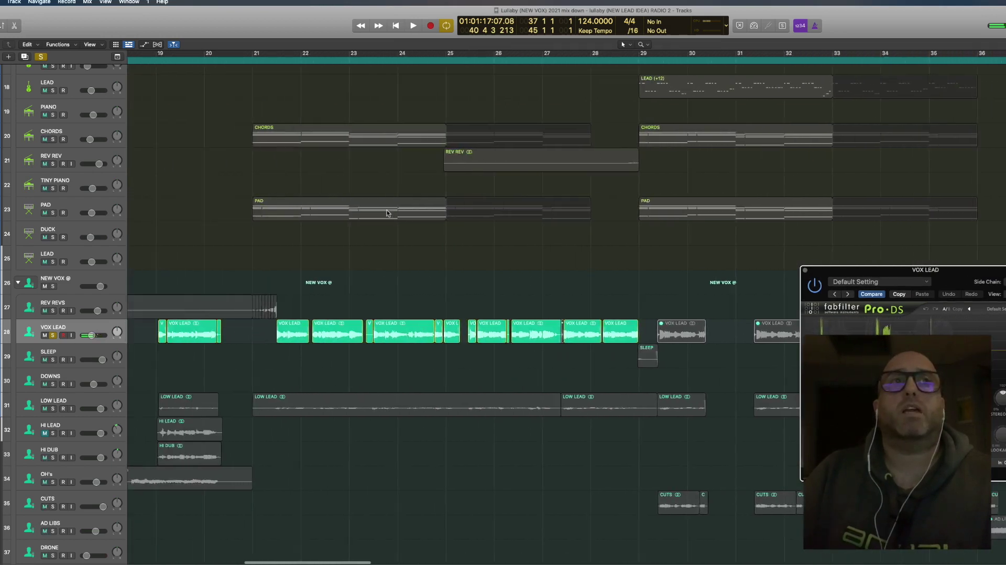
{"action": "scroll", "coordinate": [387, 213], "scroll_direction": "left", "scroll_amount": 15}
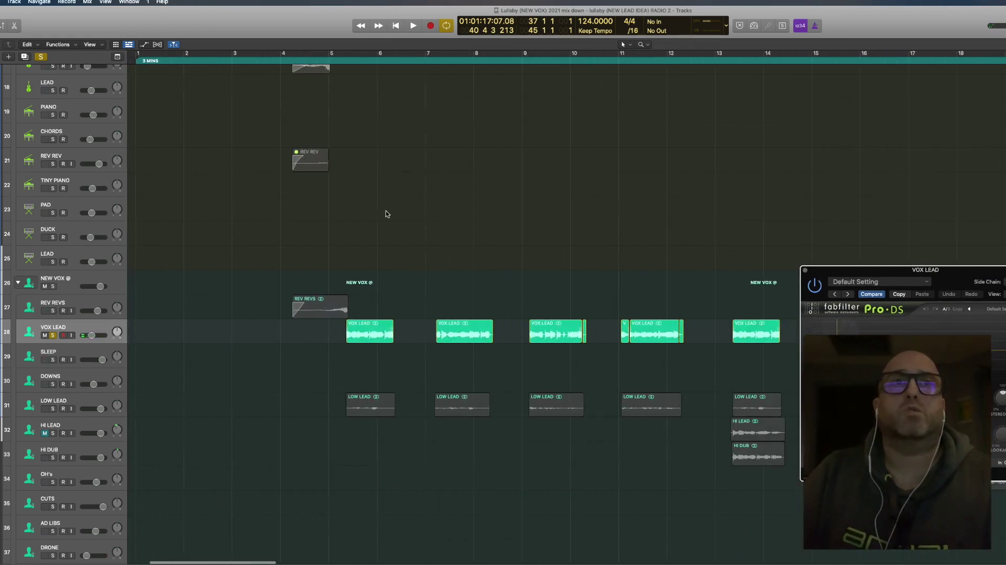
{"action": "left_click", "coordinate": [324, 59]}
{"action": "key", "text": "space"}
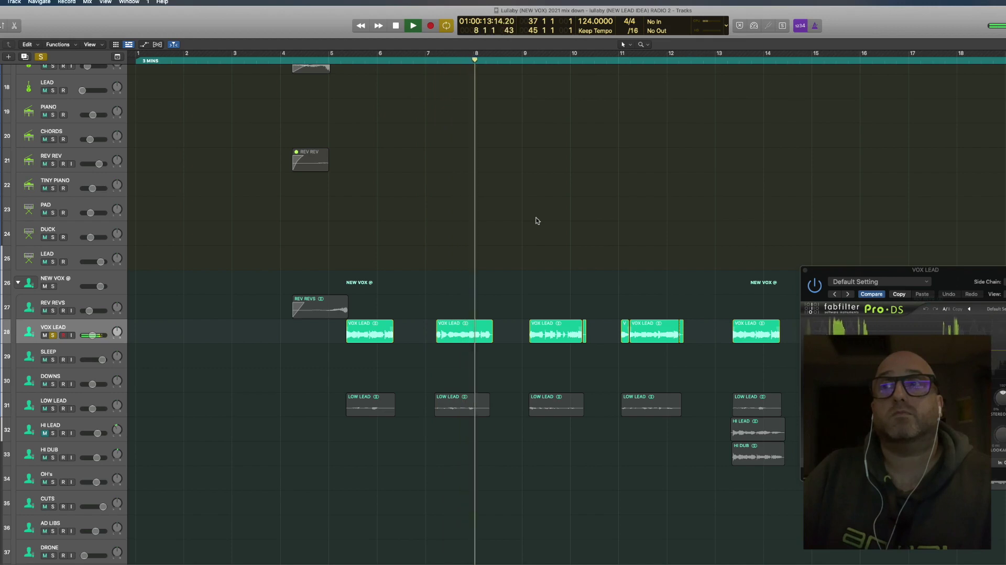
{"action": "key", "text": "space"}
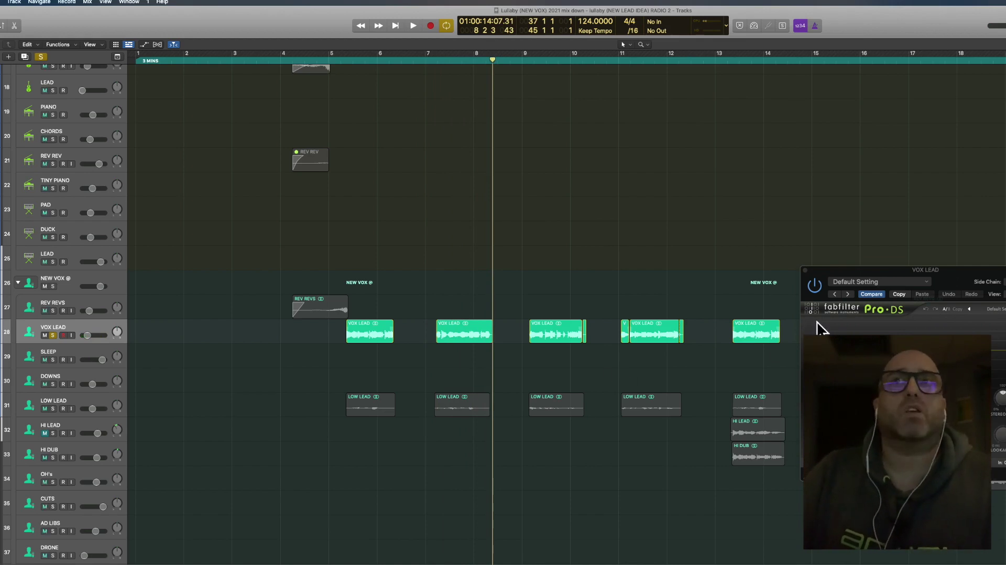
{"action": "left_click", "coordinate": [806, 273]}
- Review the Vintage Opto compressor on VOX LEAD during playback of the section from bar 37 and close it
{"action": "scroll", "coordinate": [362, 310], "scroll_direction": "right", "scroll_amount": 10}
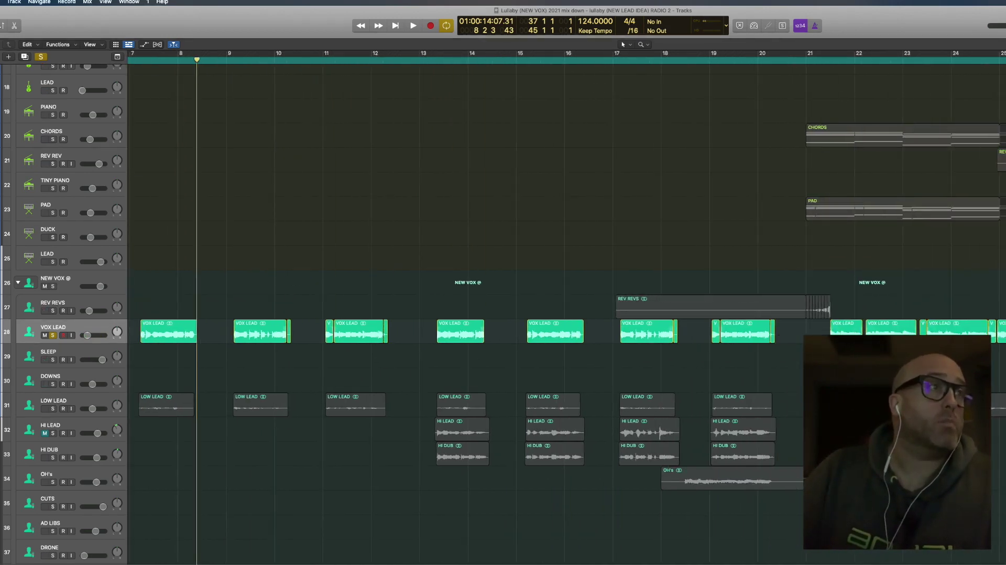
{"action": "left_click", "coordinate": [1, 419]}
{"action": "left_click_drag", "start_coordinate": [637, 134], "coordinate": [722, 165]}
{"action": "key", "text": "space"}
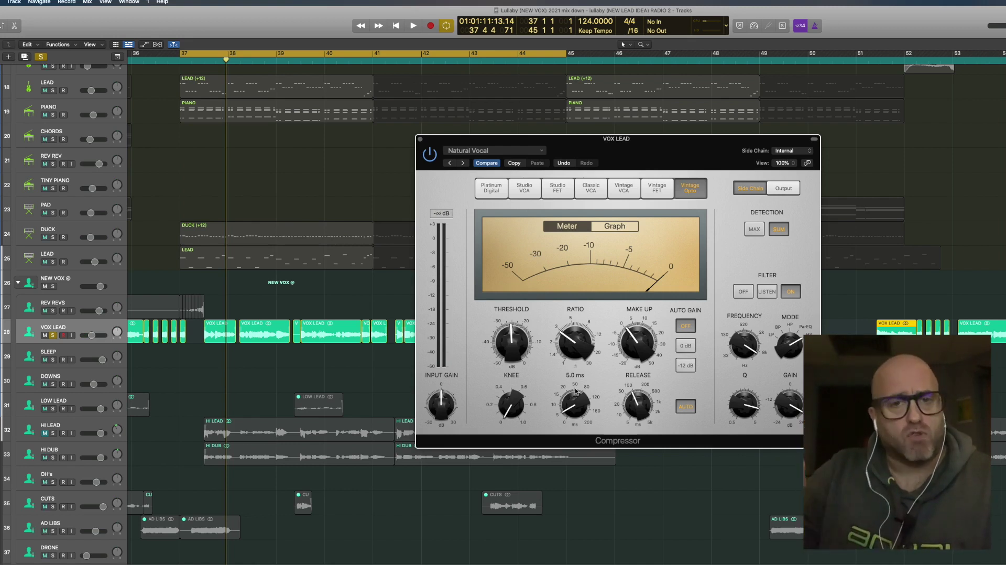
{"action": "key", "text": "space"}
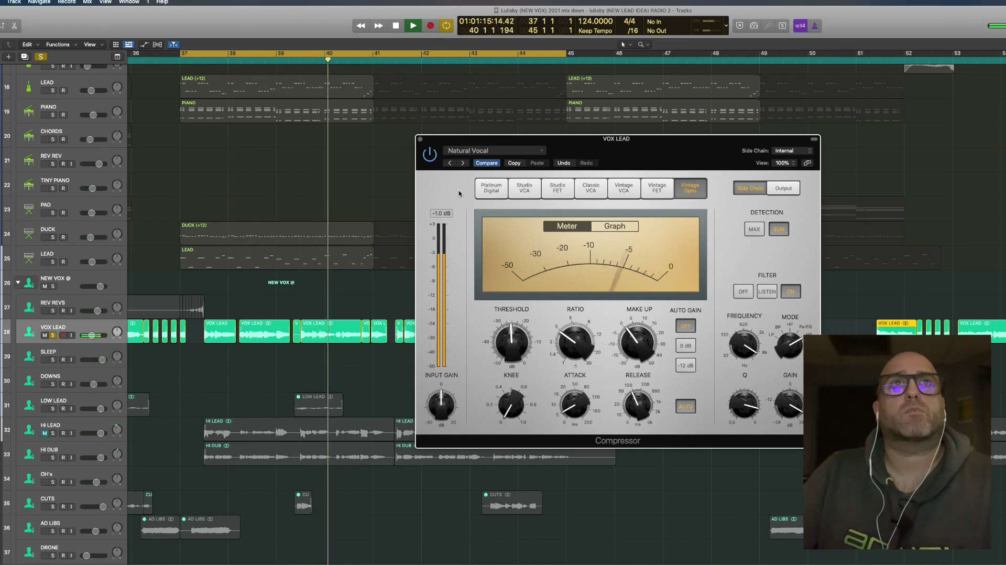
{"action": "key", "text": "space"}
{"action": "left_click", "coordinate": [421, 140]}
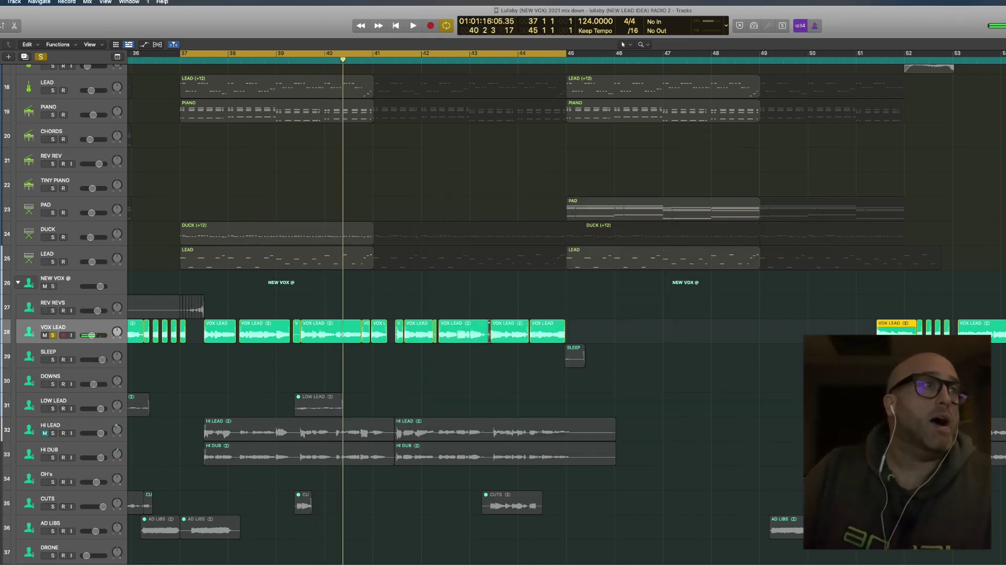
- Open soothe2 on VOX LEAD, examine its vocal de-esser reduction during playback, and close it
{"action": "left_click", "coordinate": [1, 359]}
{"action": "left_click_drag", "start_coordinate": [636, 131], "coordinate": [978, 281]}
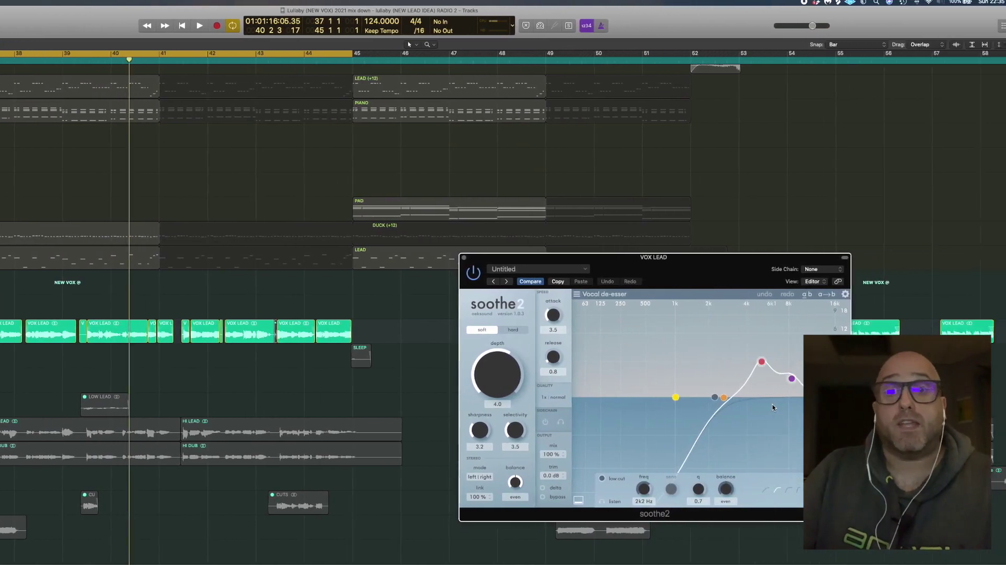
{"action": "key", "text": "space"}
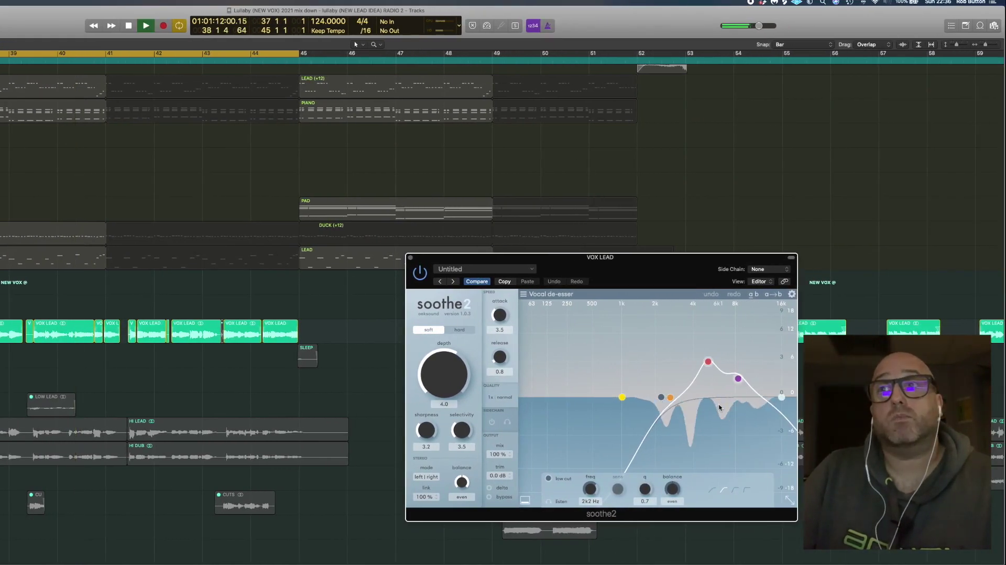
{"action": "key", "text": "space"}
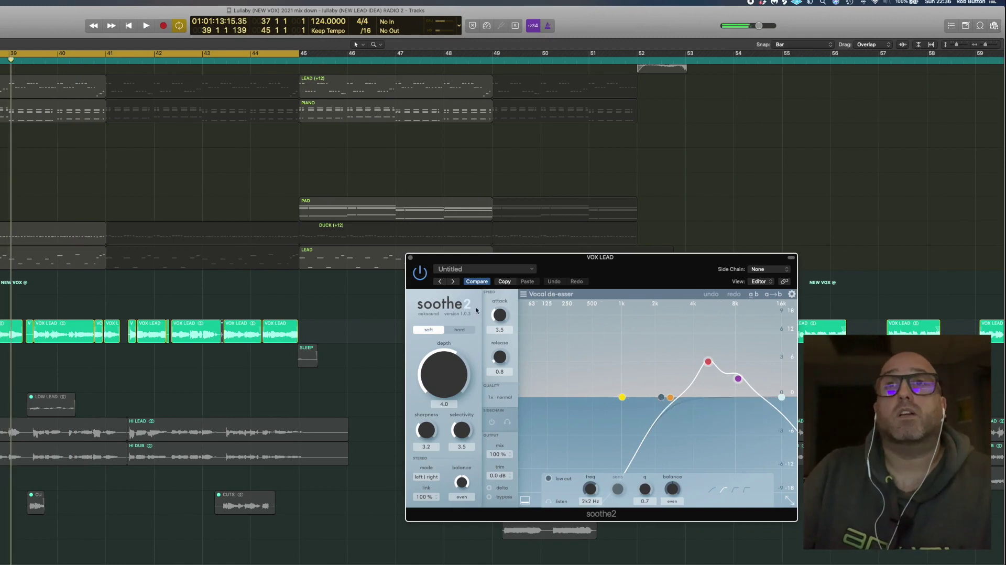
{"action": "left_click", "coordinate": [411, 259]}
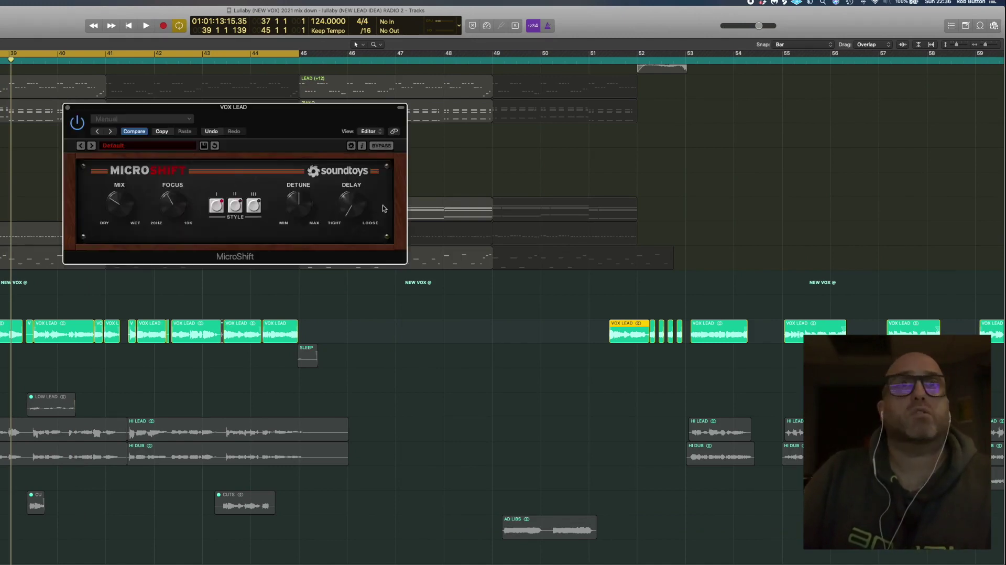
- Review the MicroShift effect on VOX LEAD, comparing playback with it bypassed and active, and close it
{"action": "left_click_drag", "start_coordinate": [270, 117], "coordinate": [473, 272]}
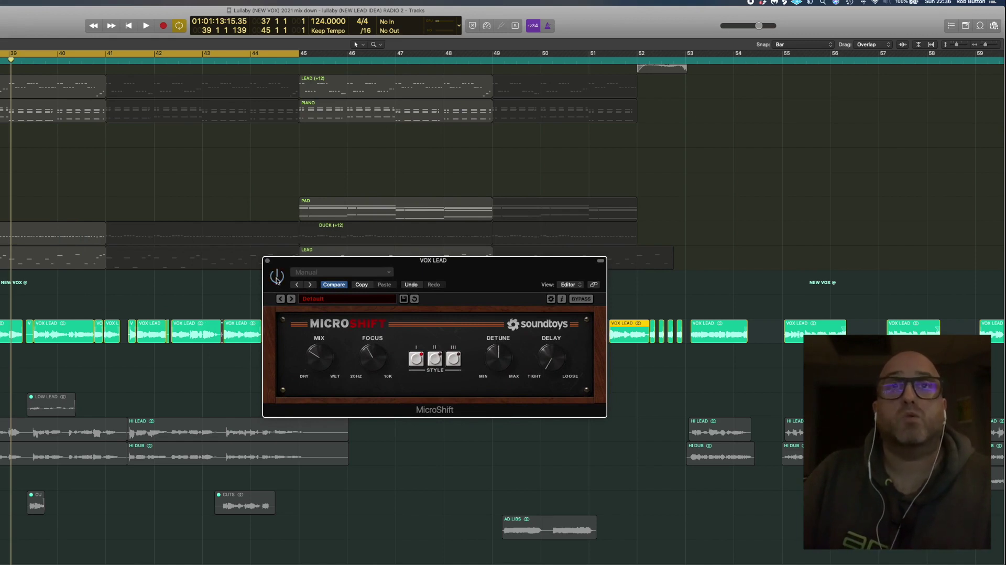
{"action": "key", "text": "space"}
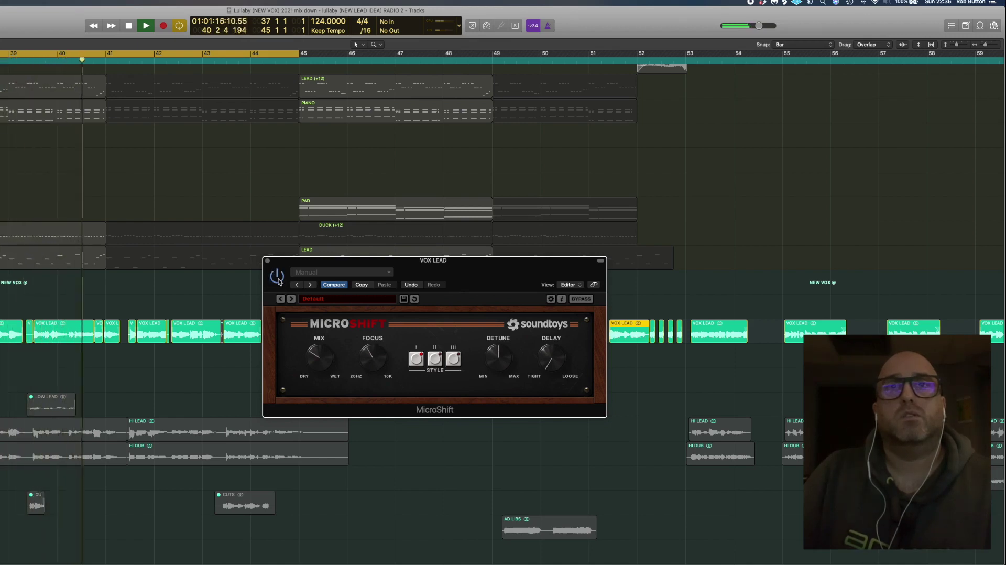
{"action": "key", "text": "space"}
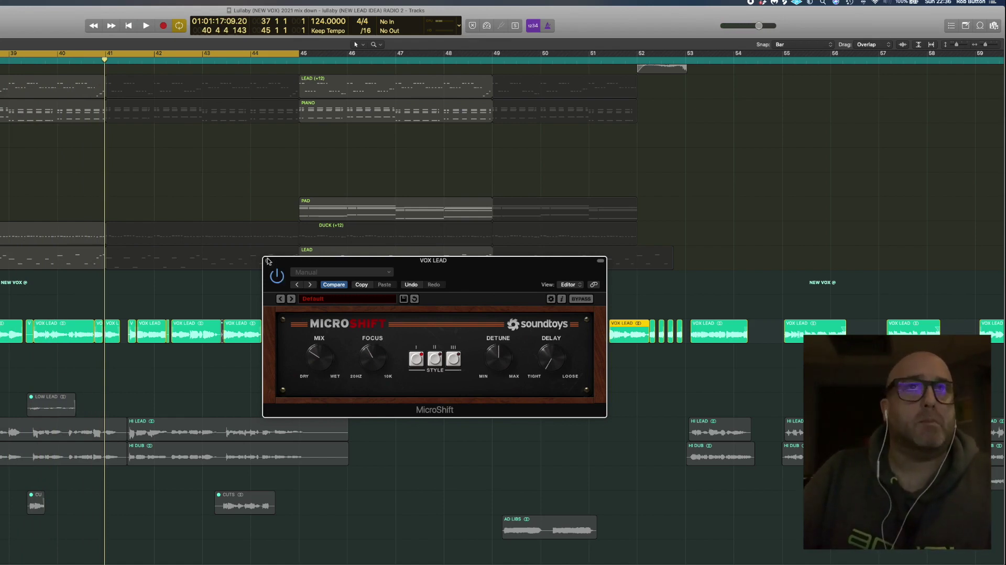
{"action": "left_click", "coordinate": [267, 261]}
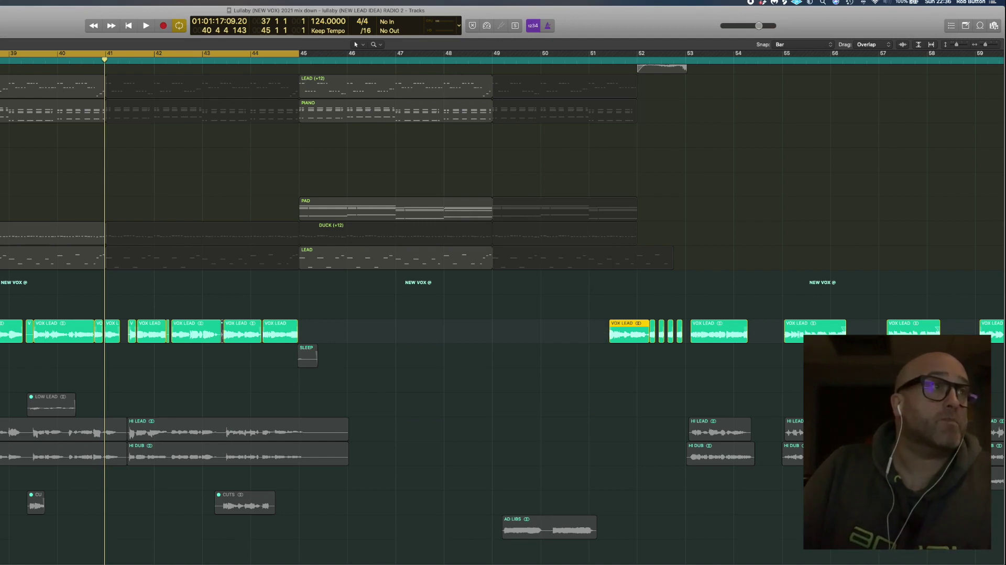
- Open FabFilter Pro-L on VOX LEAD, examine its limiting during playback, and close it
{"action": "scroll", "coordinate": [195, 349], "scroll_direction": "down", "scroll_amount": 1}
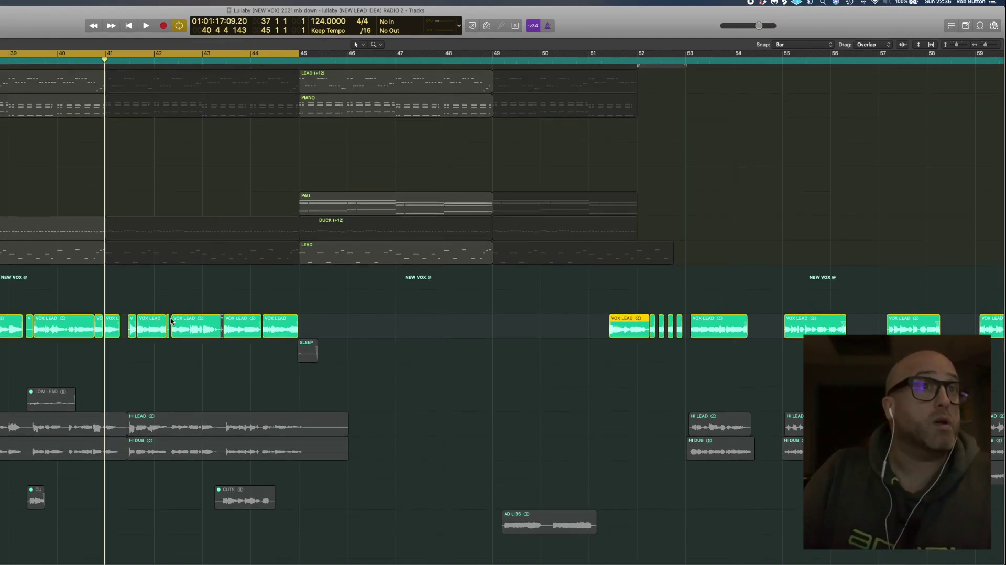
{"action": "scroll", "coordinate": [171, 320], "scroll_direction": "down", "scroll_amount": 5}
{"action": "scroll", "coordinate": [116, 348], "scroll_direction": "down", "scroll_amount": 5}
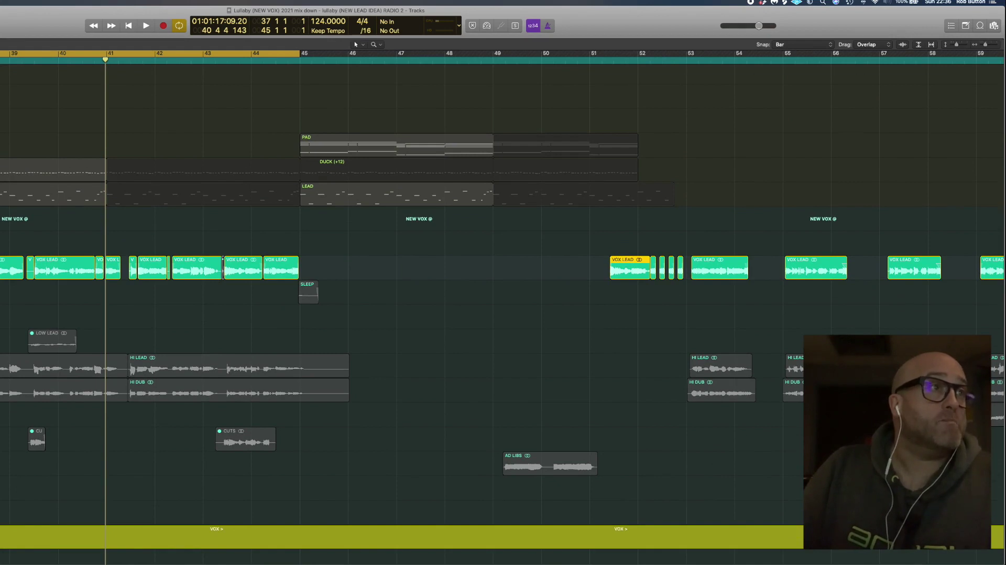
{"action": "key", "text": "v"}
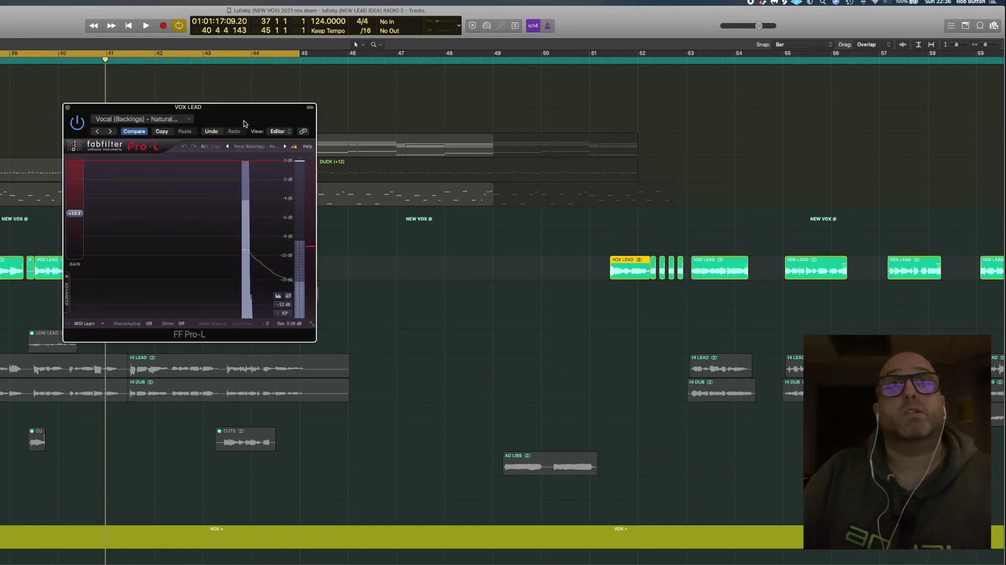
{"action": "left_click_drag", "start_coordinate": [243, 113], "coordinate": [578, 212]}
{"action": "key", "text": "space"}
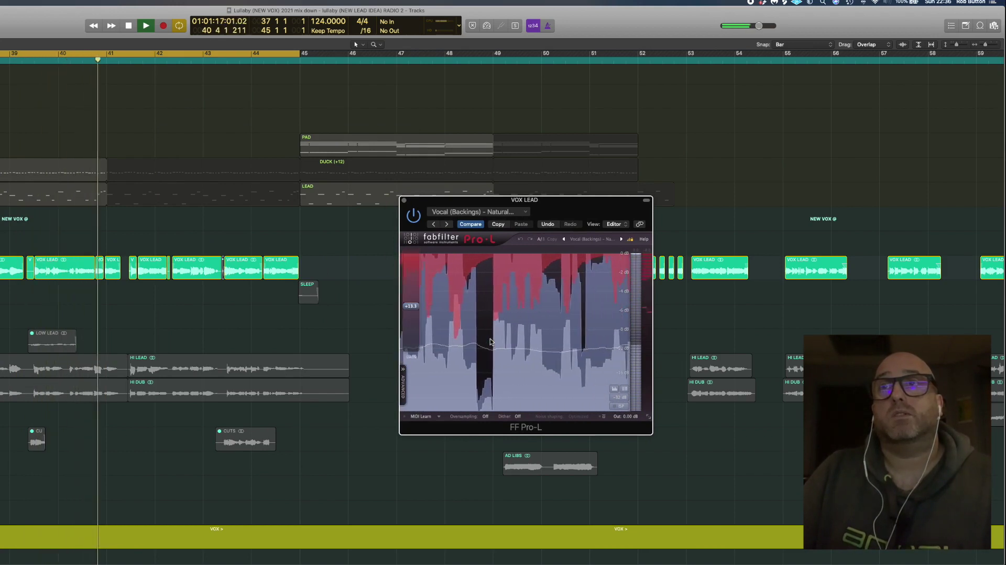
{"action": "key", "text": "space"}
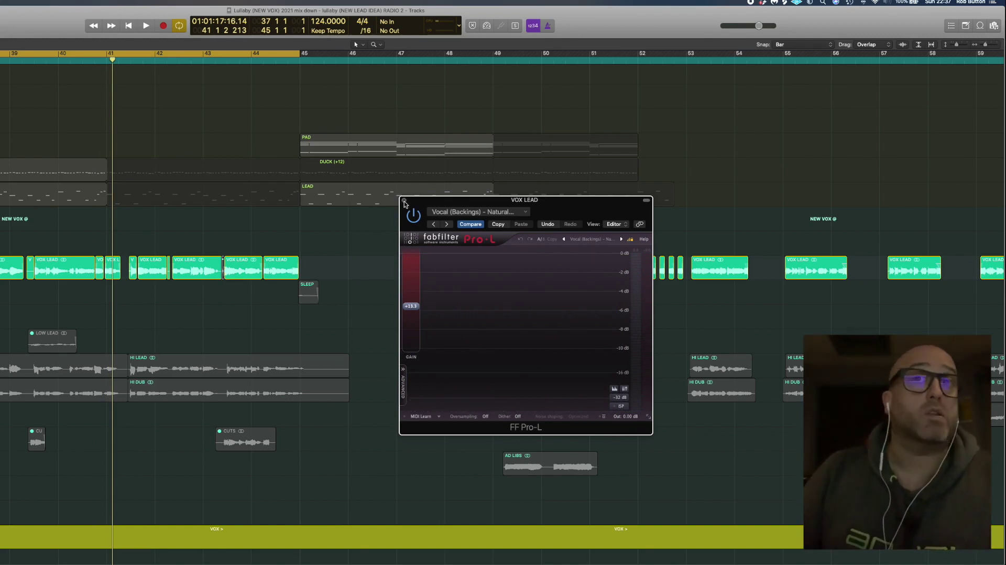
{"action": "left_click", "coordinate": [404, 201]}
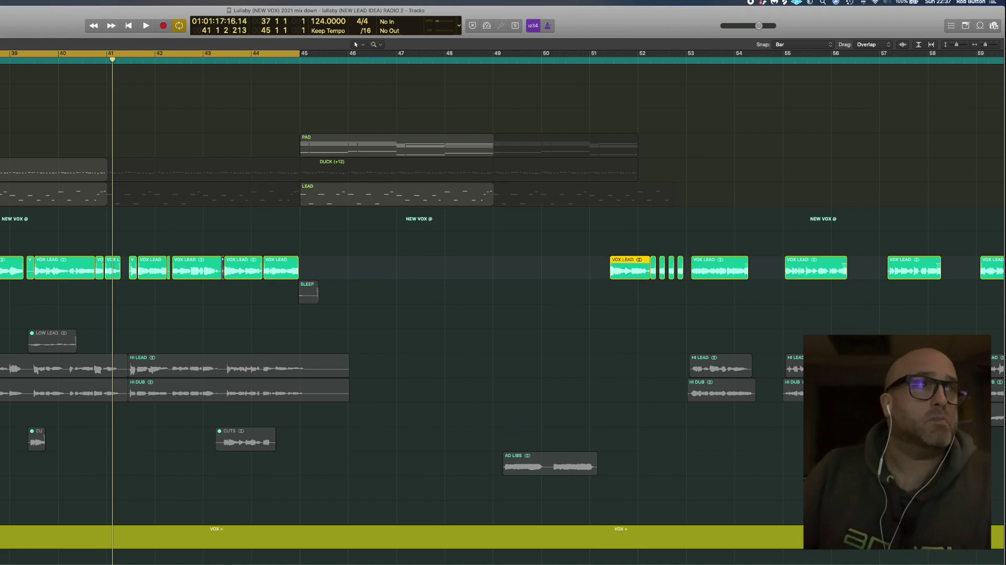
- Toggle solo on the HI LEAD track, and clear the VOX LEAD solo to restore the full mix
{"action": "left_click", "coordinate": [238, 367]}
{"action": "key", "text": "s"}
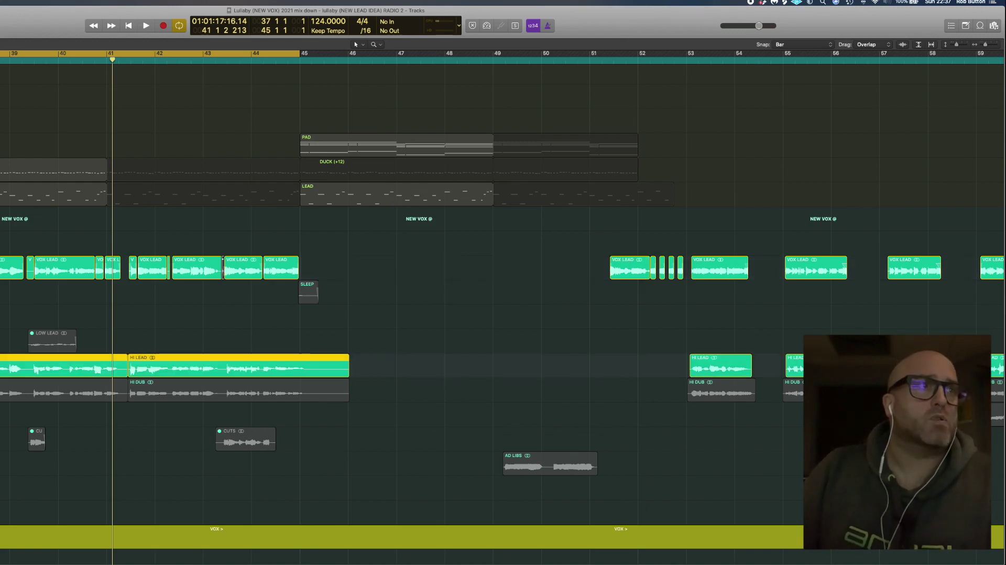
{"action": "key", "text": "s"}
{"action": "key", "text": "s"}
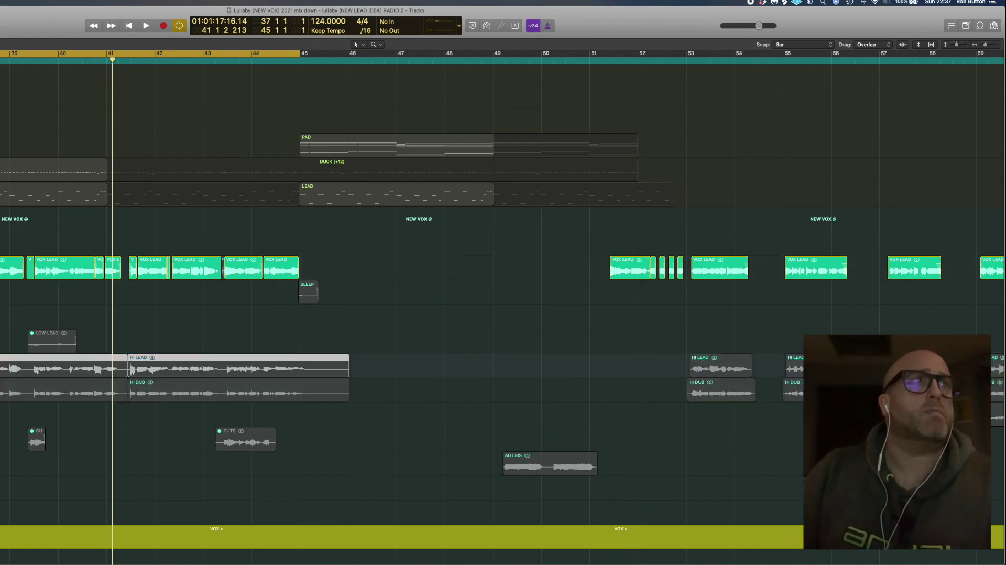
{"action": "key", "text": "s"}
{"action": "left_click", "coordinate": [542, 312]}
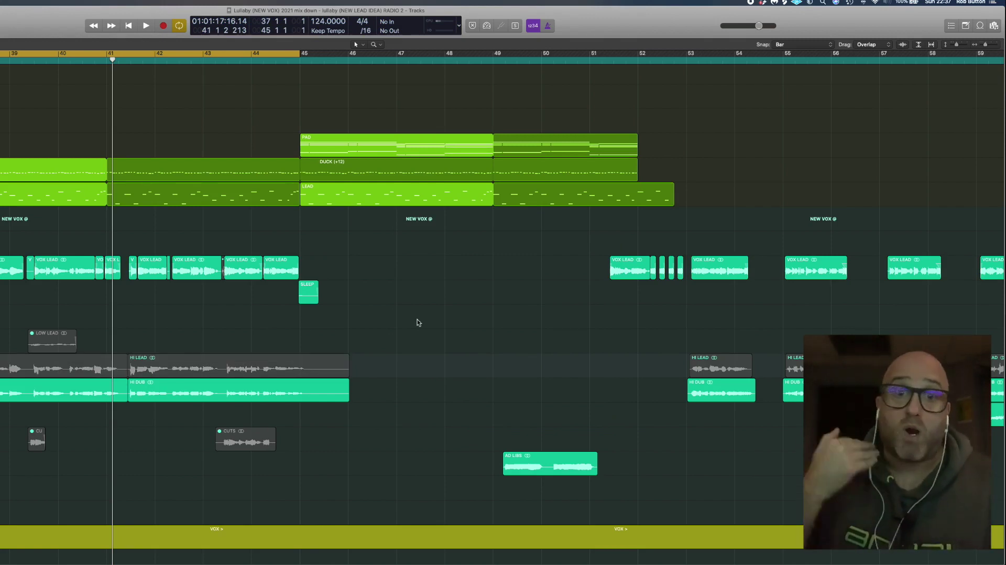
- Show the mixer below the arrangement and open the UAD 1176LN compressor on the REAR bus
{"action": "left_click", "coordinate": [493, 346], "text": "ctrl+alt"}
{"action": "left_click", "coordinate": [493, 346], "text": "ctrl+alt"}
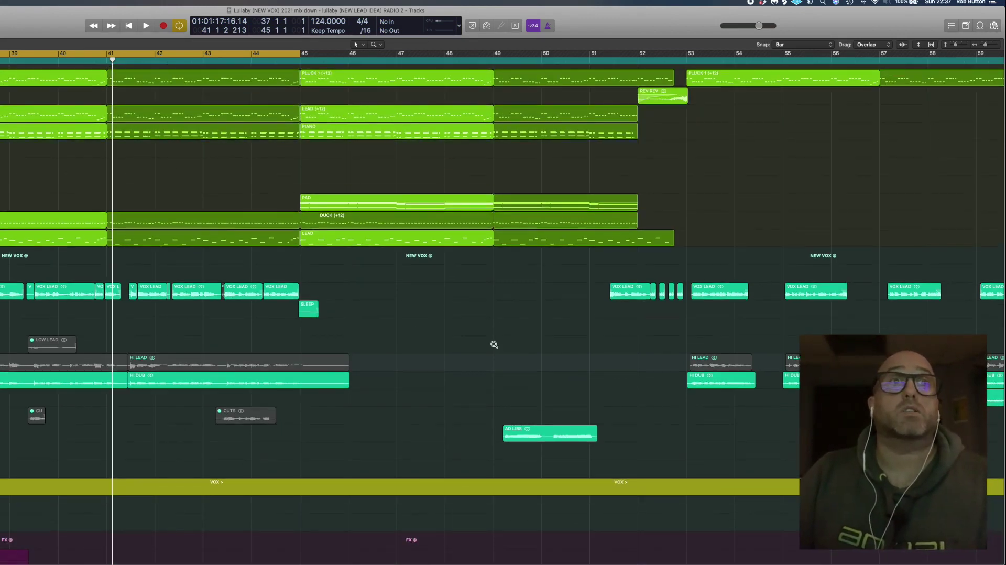
{"action": "left_click", "coordinate": [493, 346], "text": "ctrl+alt"}
{"action": "left_click", "coordinate": [494, 346], "text": "ctrl+alt"}
{"action": "left_click", "coordinate": [493, 345], "text": "ctrl+alt"}
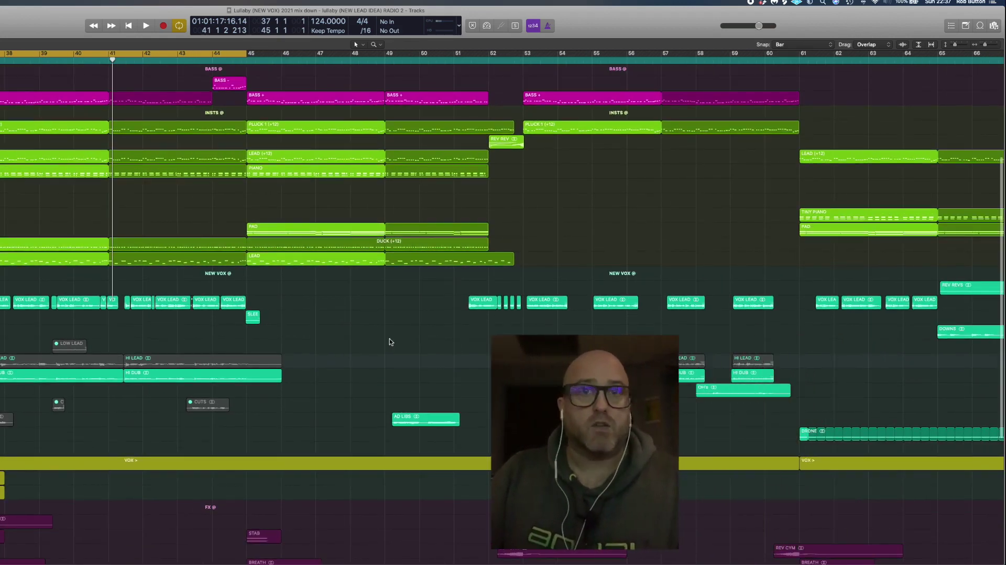
{"action": "key", "text": "x"}
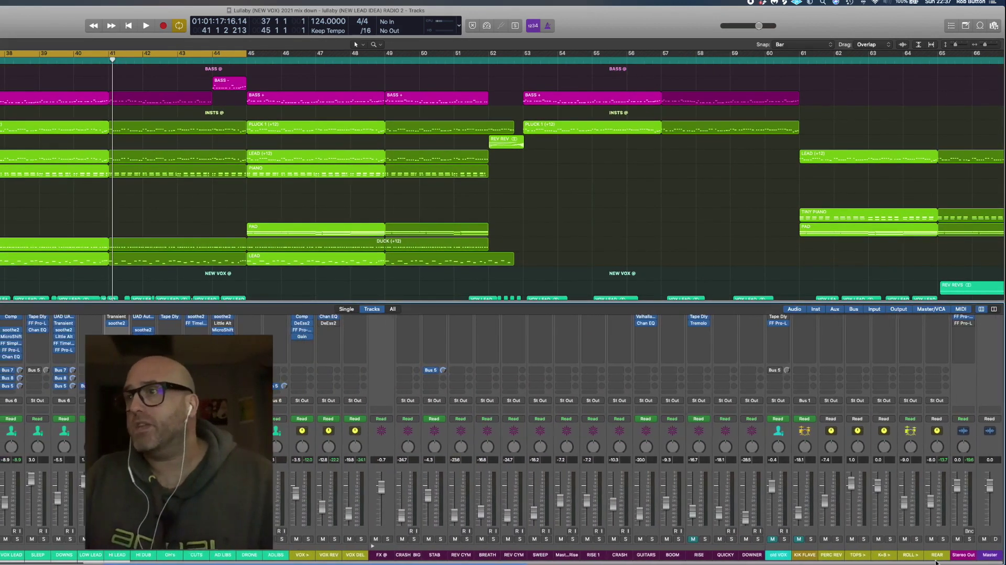
{"action": "scroll", "coordinate": [786, 209], "scroll_direction": "down", "scroll_amount": 10}
{"action": "scroll", "coordinate": [930, 423], "scroll_direction": "up", "scroll_amount": 3}
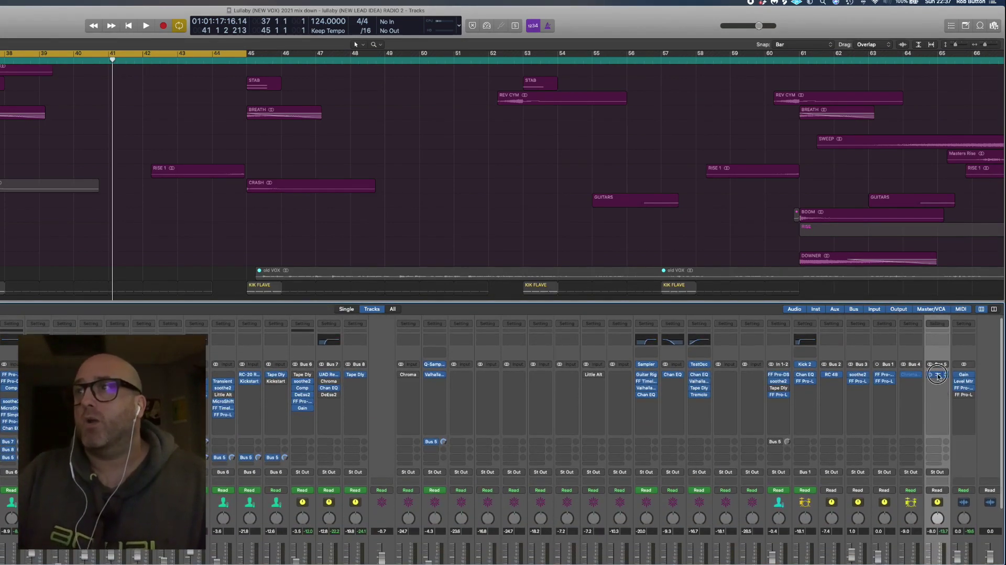
{"action": "left_click", "coordinate": [937, 378]}
{"action": "left_click_drag", "start_coordinate": [254, 115], "coordinate": [274, 224]}
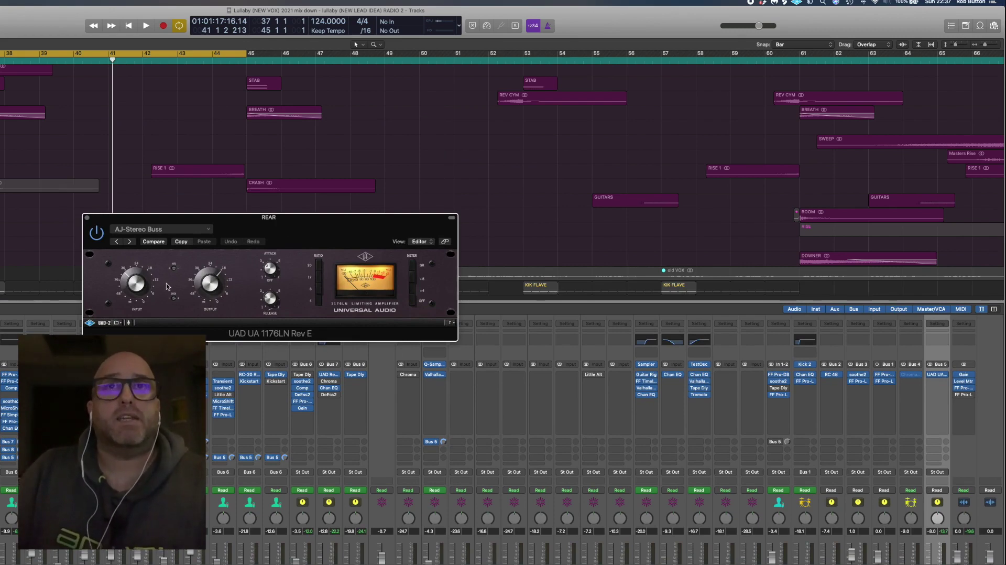
- Solo the REAR bus and examine the Bus 5 sends on the channels feeding it
{"action": "scroll", "coordinate": [924, 490], "scroll_direction": "down", "scroll_amount": 3}
{"action": "scroll", "coordinate": [924, 490], "scroll_direction": "down", "scroll_amount": 3}
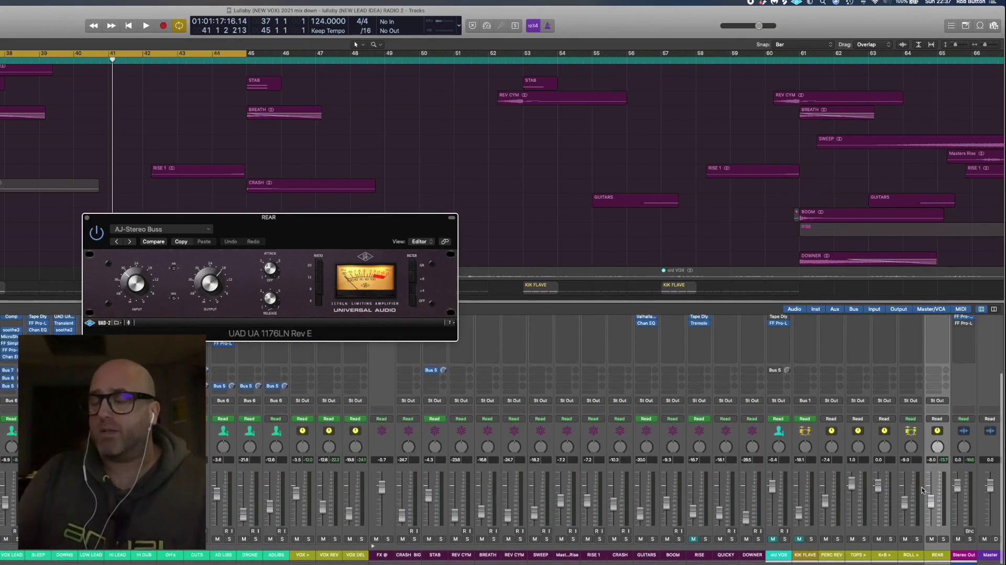
{"action": "left_click", "coordinate": [945, 540]}
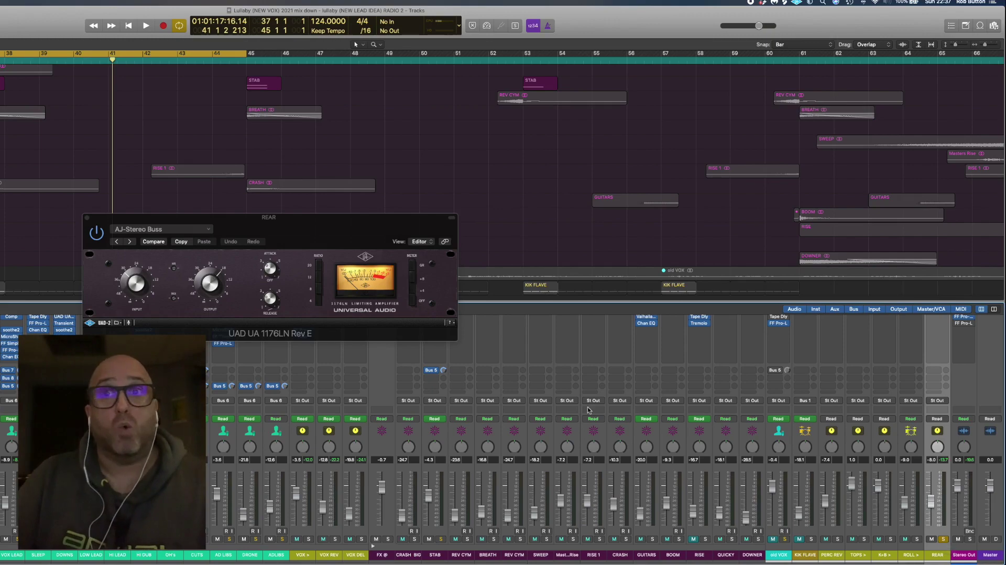
{"action": "scroll", "coordinate": [730, 417], "scroll_direction": "left", "scroll_amount": 5}
{"action": "scroll", "coordinate": [730, 416], "scroll_direction": "left", "scroll_amount": 1}
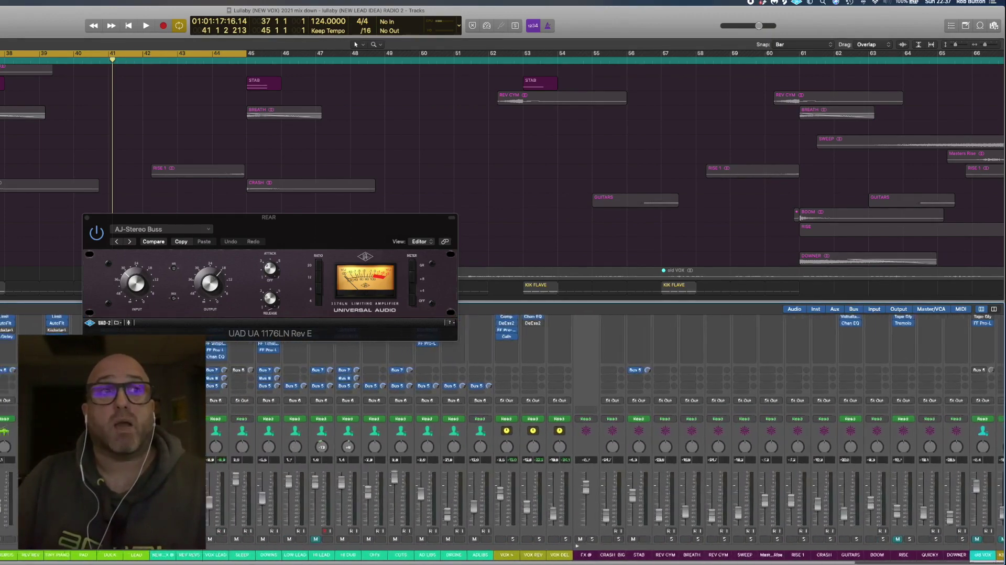
{"action": "scroll", "coordinate": [308, 455], "scroll_direction": "right", "scroll_amount": 1}
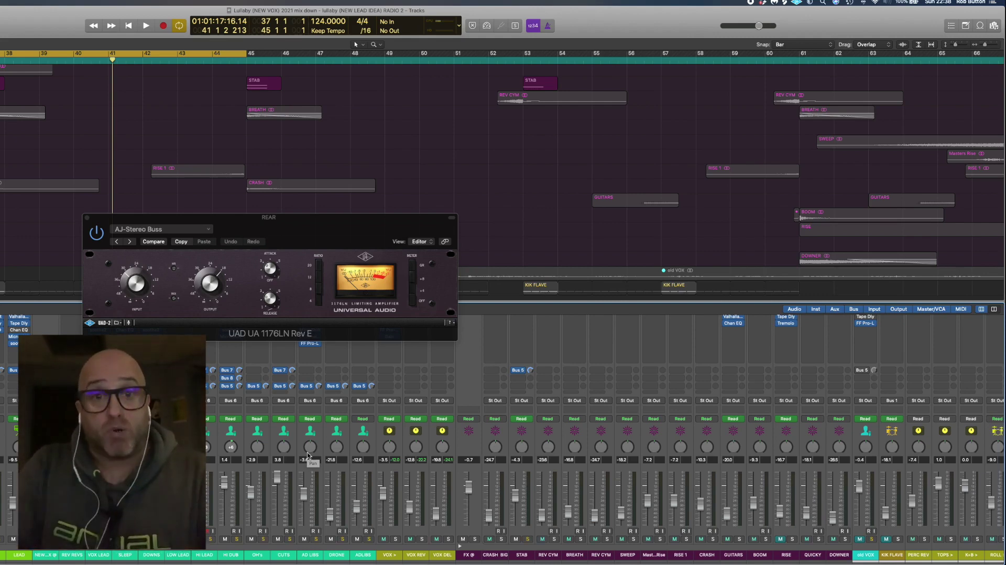
{"action": "scroll", "coordinate": [957, 545], "scroll_direction": "right", "scroll_amount": 3}
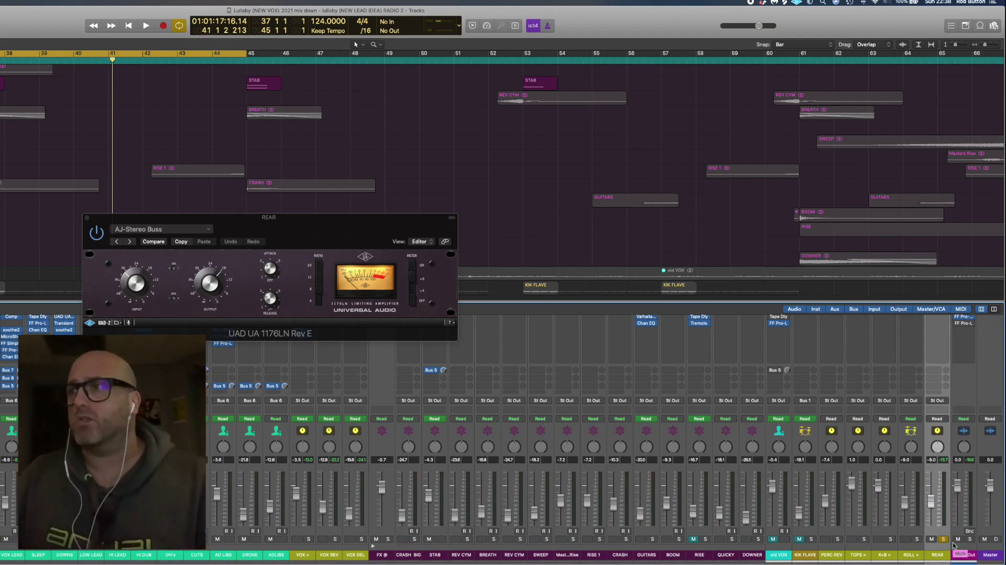
- Audition the soloed REAR bus through its 1176LN compressor and clear the solo
{"action": "key", "text": "space"}
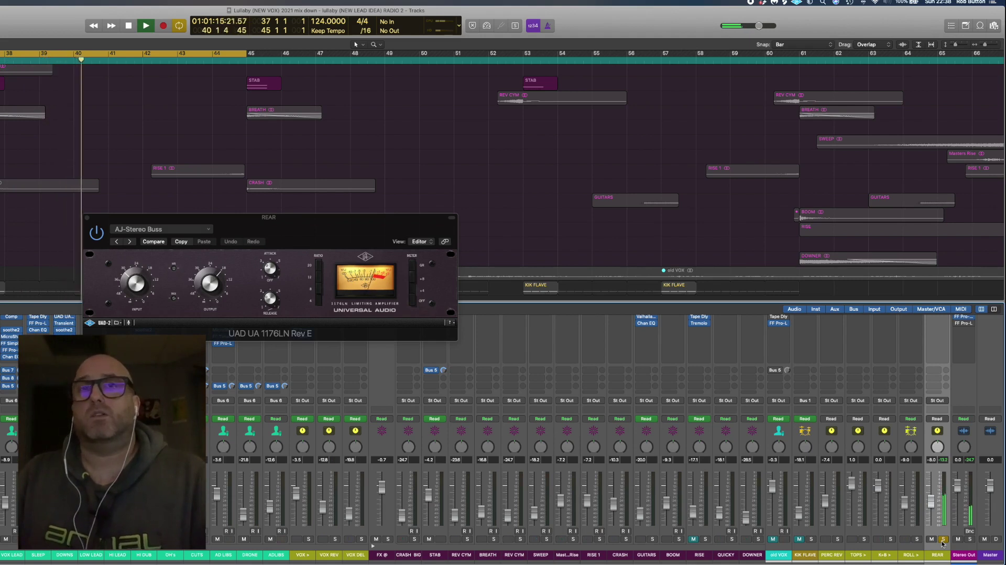
{"action": "key", "text": "space"}
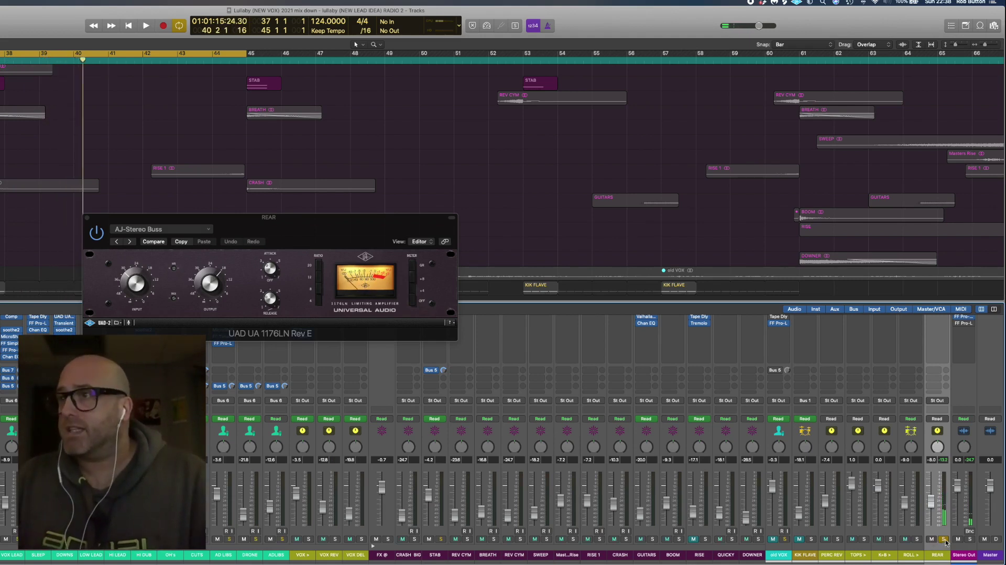
{"action": "left_click", "coordinate": [943, 541]}
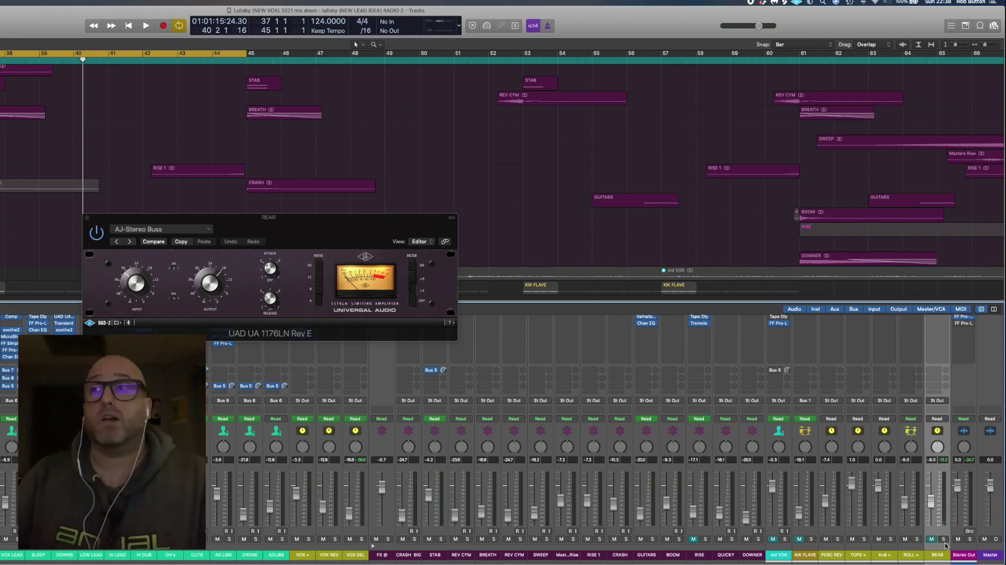
- Compare the full mix with the REAR bus muted and unmuted during playback from bar 37
{"action": "key", "text": "space"}
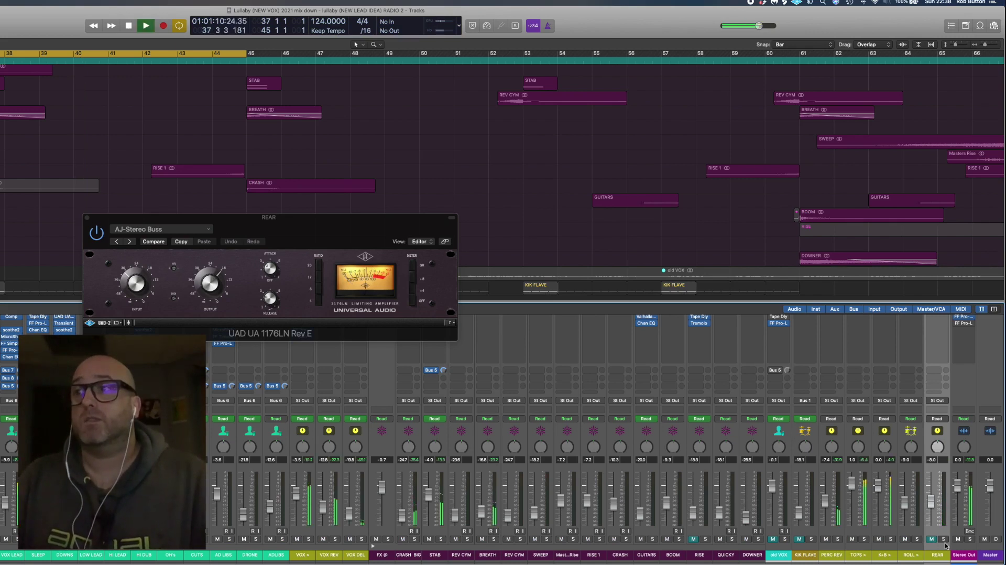
{"action": "key", "text": "space"}
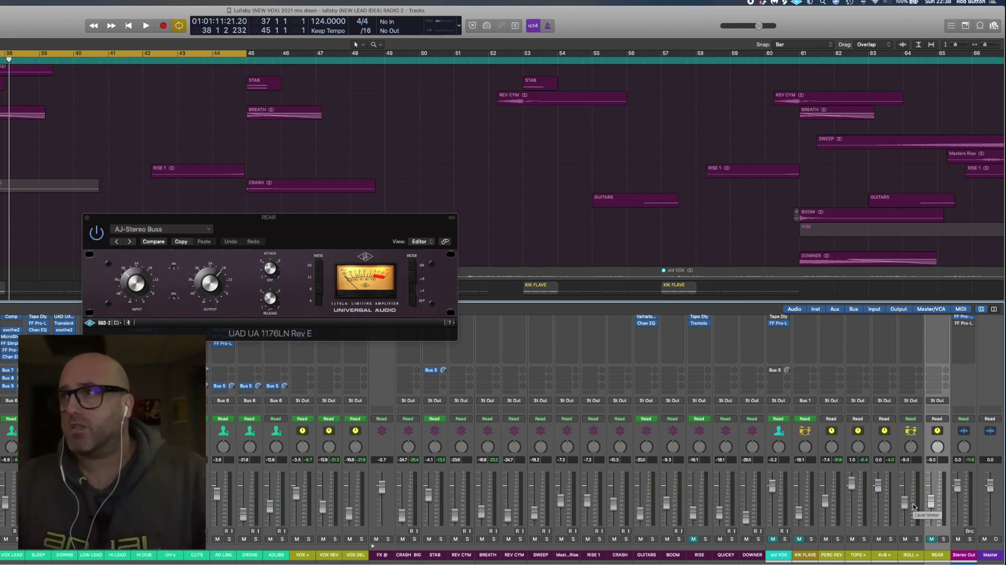
{"action": "key", "text": "space"}
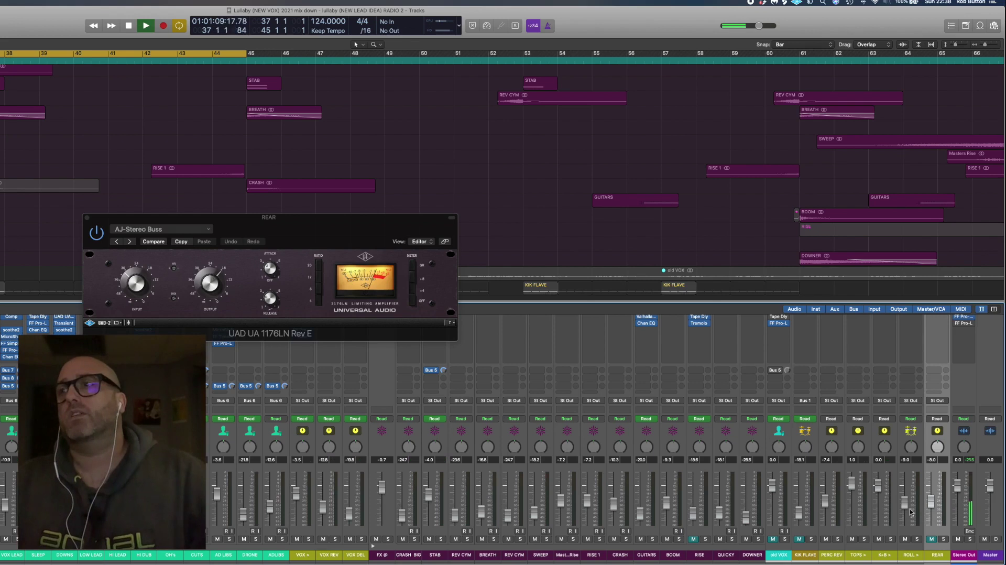
{"action": "left_click", "coordinate": [931, 540]}
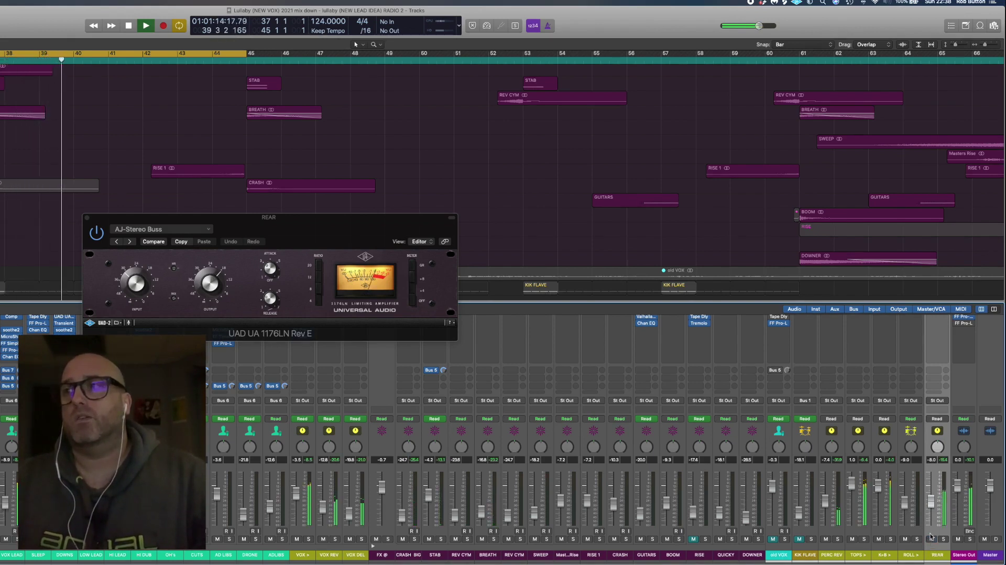
- Sweep the REAR bus fader to compare levels in the mix, set it to -10.2 dB, and close the 1176LN
{"action": "mouse_move", "coordinate": [931, 503]}
{"action": "left_mouse_down"}
{"action": "mouse_move", "coordinate": [931, 489]}
{"action": "mouse_move", "coordinate": [936, 511]}
{"action": "left_mouse_up"}
{"action": "key", "text": "space"}
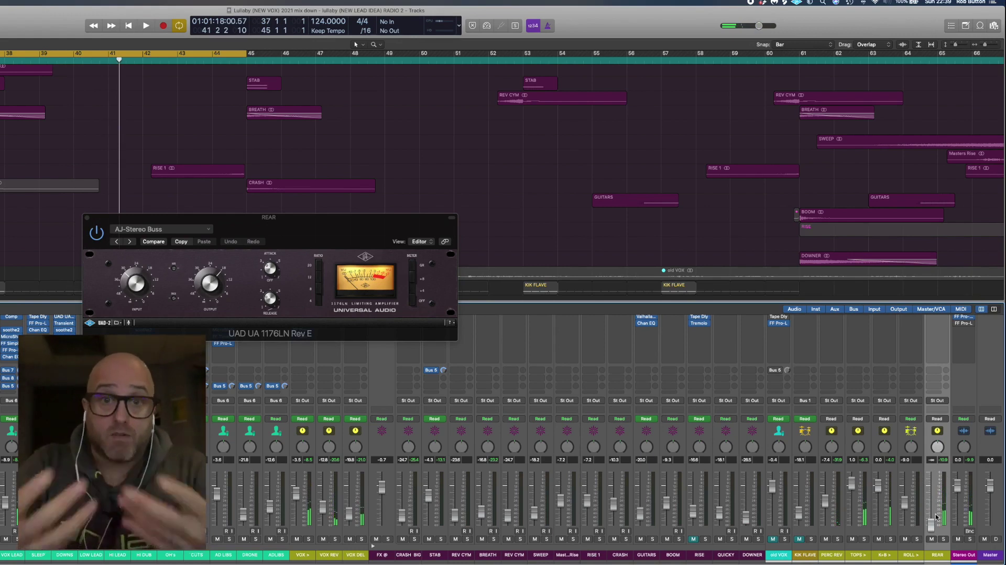
{"action": "key", "text": "space"}
{"action": "mouse_move", "coordinate": [931, 524]}
{"action": "left_mouse_down"}
{"action": "mouse_move", "coordinate": [930, 485]}
{"action": "mouse_move", "coordinate": [928, 517]}
{"action": "left_mouse_up"}
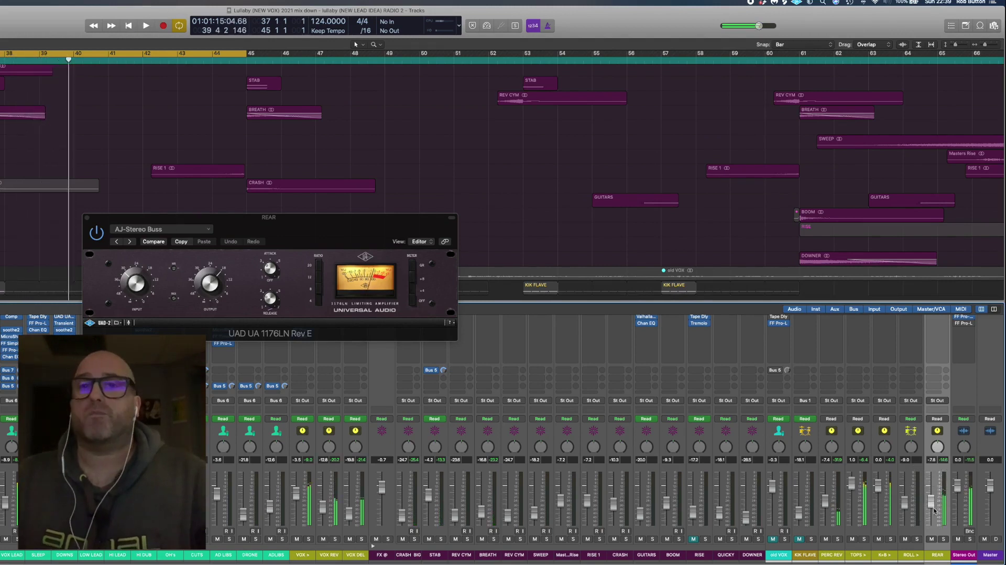
{"action": "key", "text": "space"}
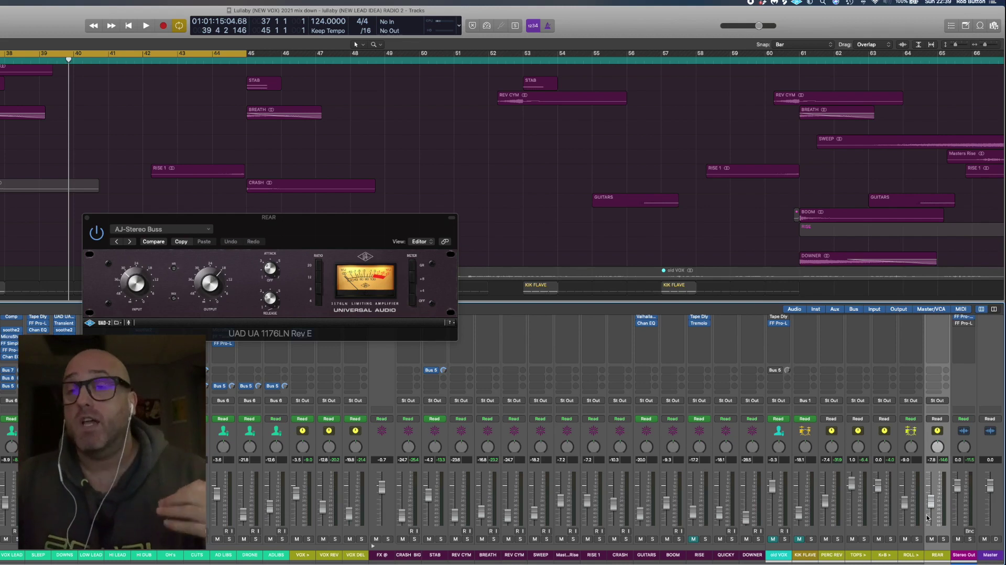
{"action": "left_click_drag", "start_coordinate": [928, 516], "coordinate": [934, 517]}
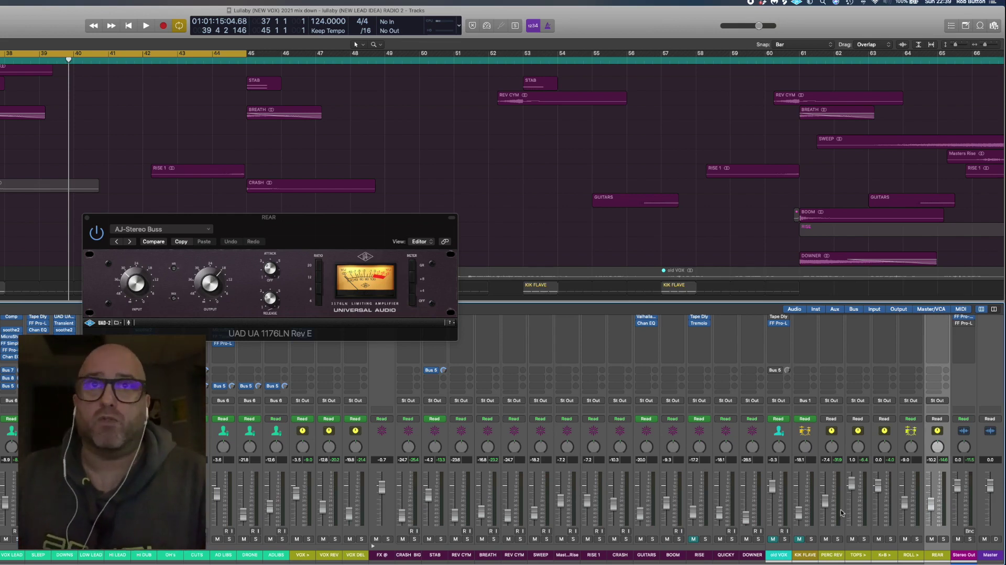
{"action": "left_click_drag", "start_coordinate": [347, 252], "coordinate": [381, 344]}
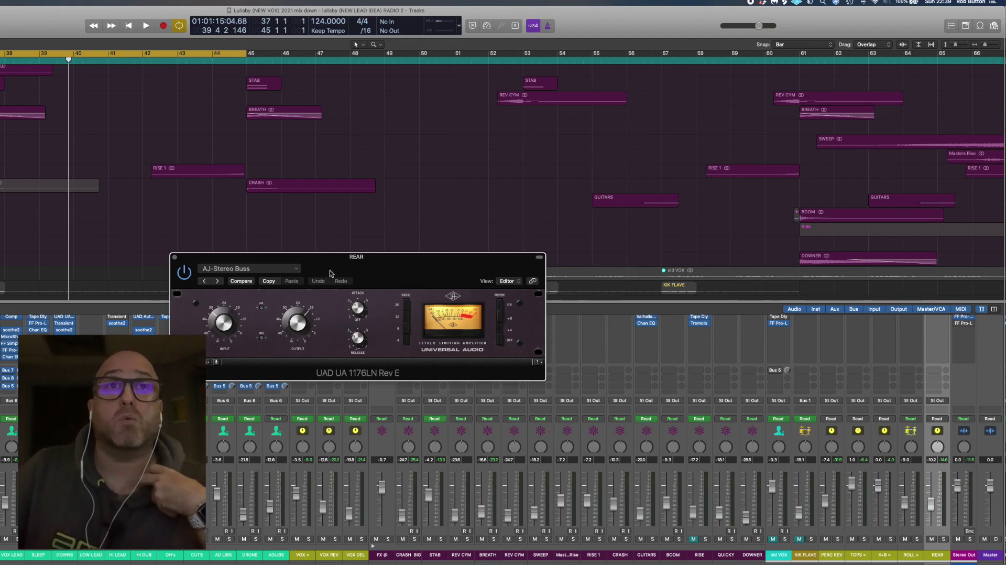
{"action": "left_click", "coordinate": [175, 259]}
- Look through the mixer's vocal, FX and bus channels, examining their plug-ins, sends and levels
{"action": "scroll", "coordinate": [862, 500], "scroll_direction": "up", "scroll_amount": 3}
{"action": "scroll", "coordinate": [863, 501], "scroll_direction": "left", "scroll_amount": 3}
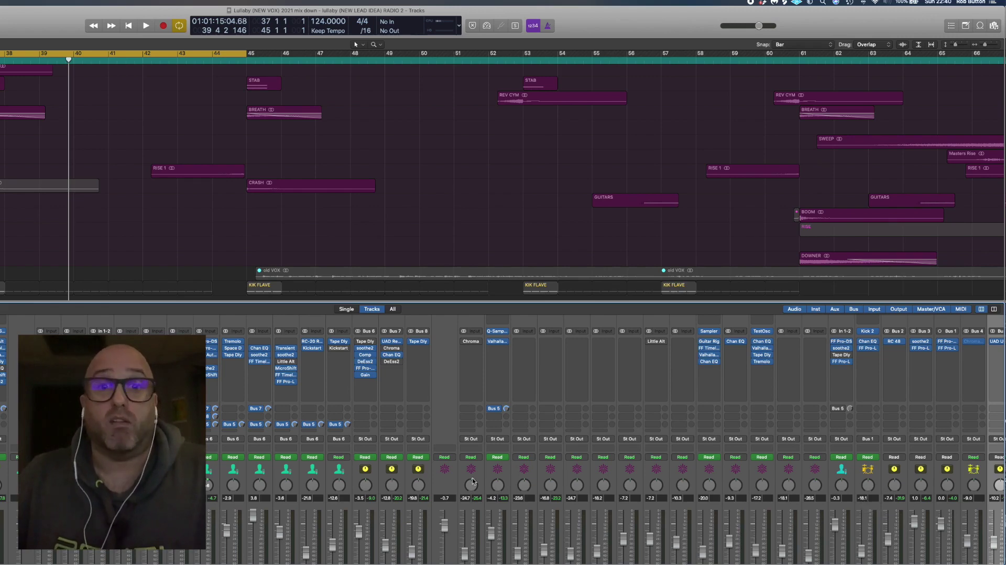
{"action": "scroll", "coordinate": [472, 481], "scroll_direction": "down", "scroll_amount": 2}
{"action": "scroll", "coordinate": [475, 481], "scroll_direction": "left", "scroll_amount": 2}
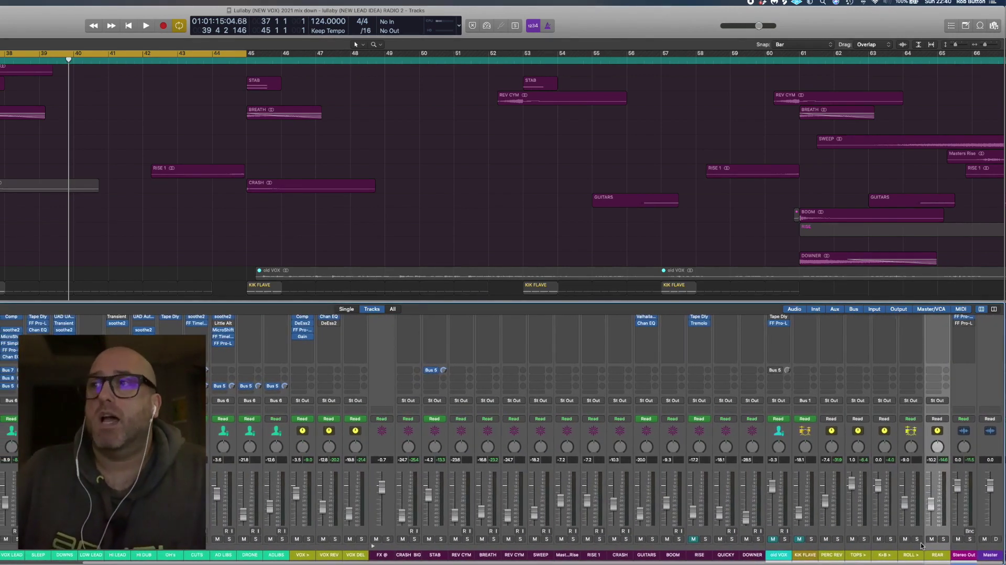
{"action": "scroll", "coordinate": [666, 468], "scroll_direction": "left", "scroll_amount": 4}
{"action": "scroll", "coordinate": [666, 468], "scroll_direction": "left", "scroll_amount": 5}
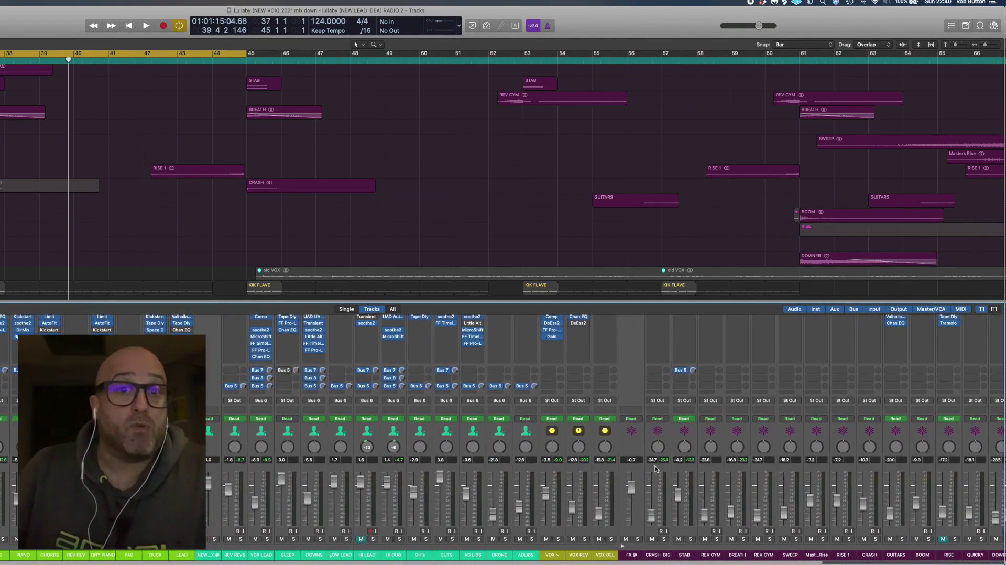
{"action": "scroll", "coordinate": [655, 468], "scroll_direction": "down", "scroll_amount": 2}
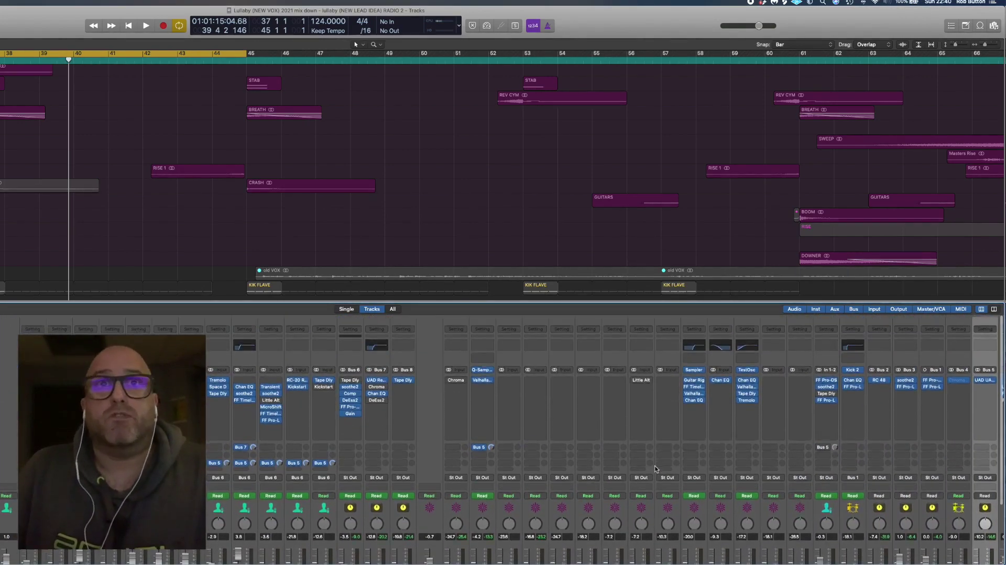
{"action": "scroll", "coordinate": [648, 489], "scroll_direction": "down", "scroll_amount": 2}
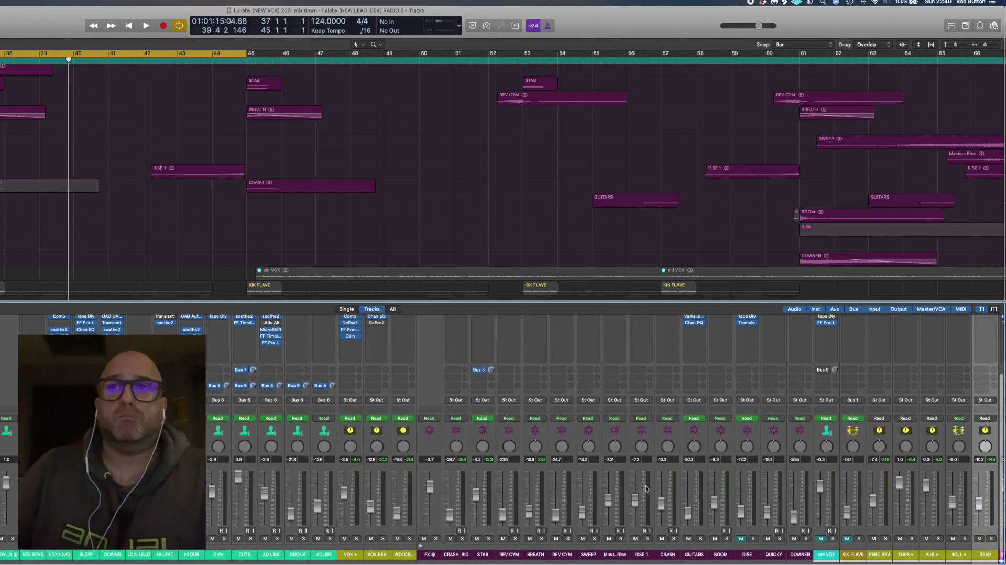